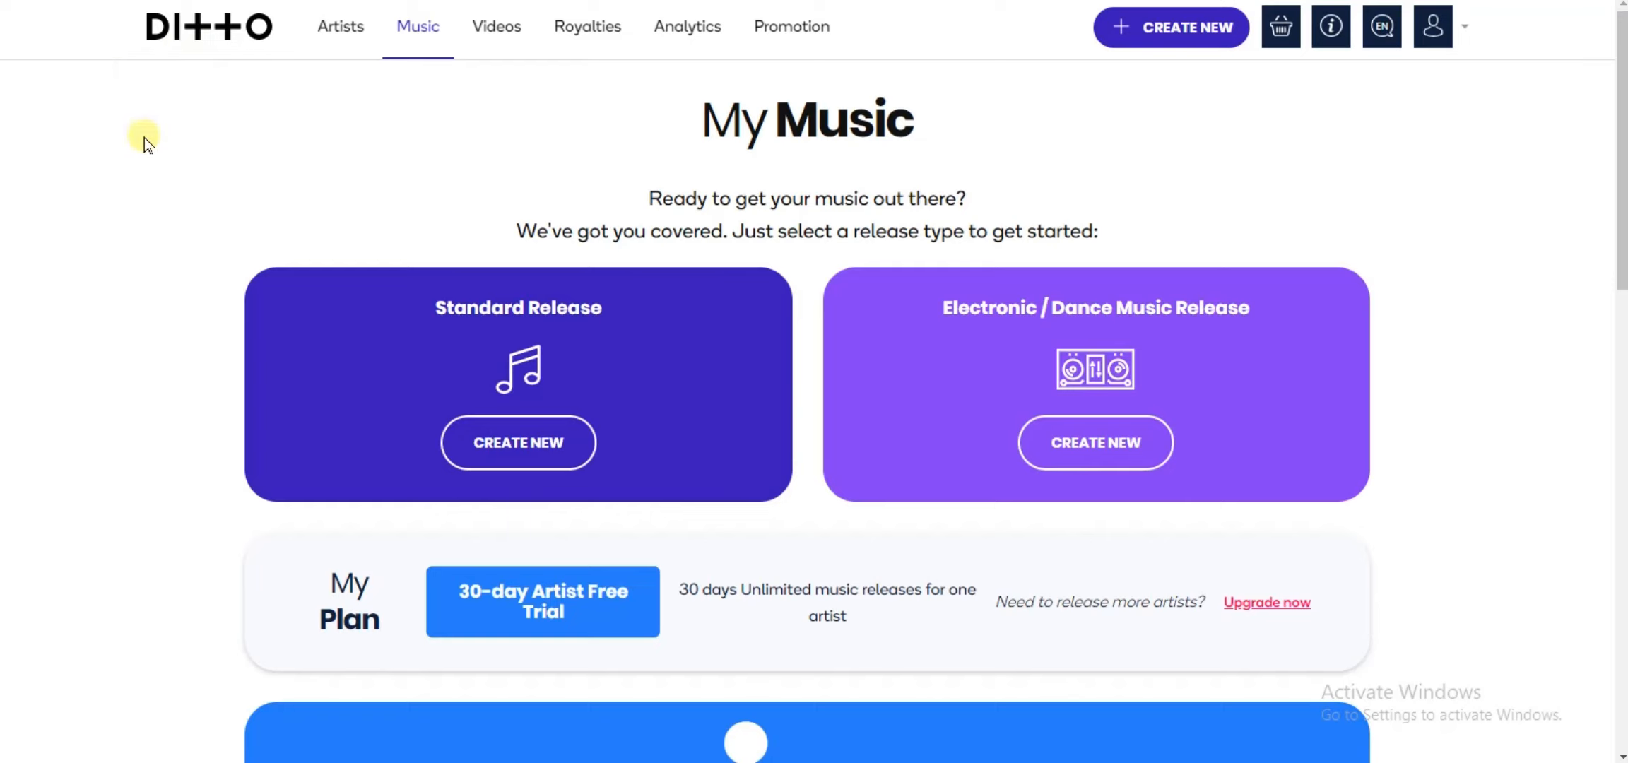
Step: Start a new Vevo channel setup with video upload from the Videos page
{"action": "left_click", "coordinate": [503, 40]}
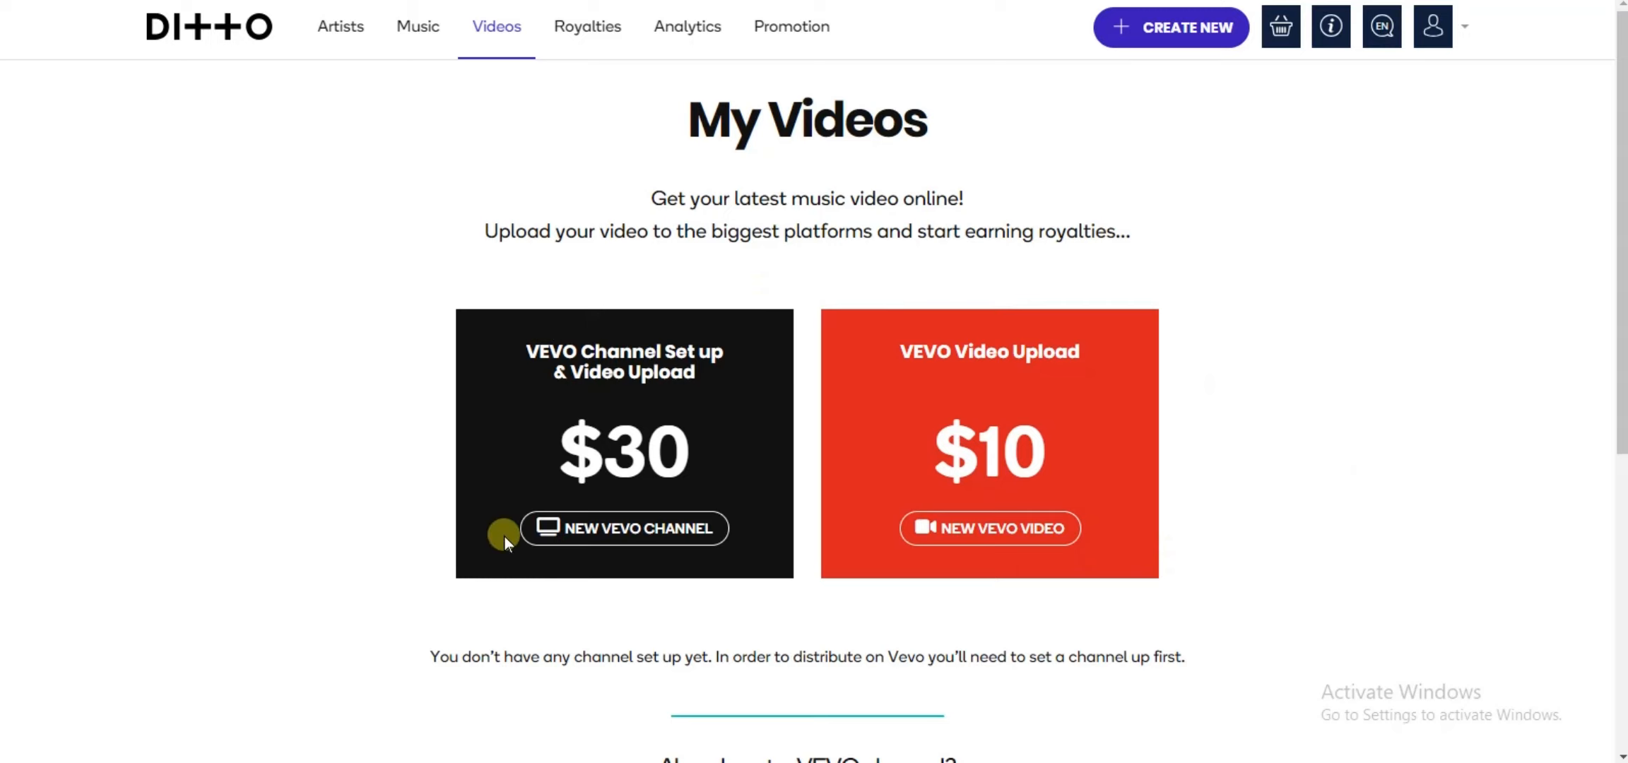
{"action": "left_click", "coordinate": [616, 538]}
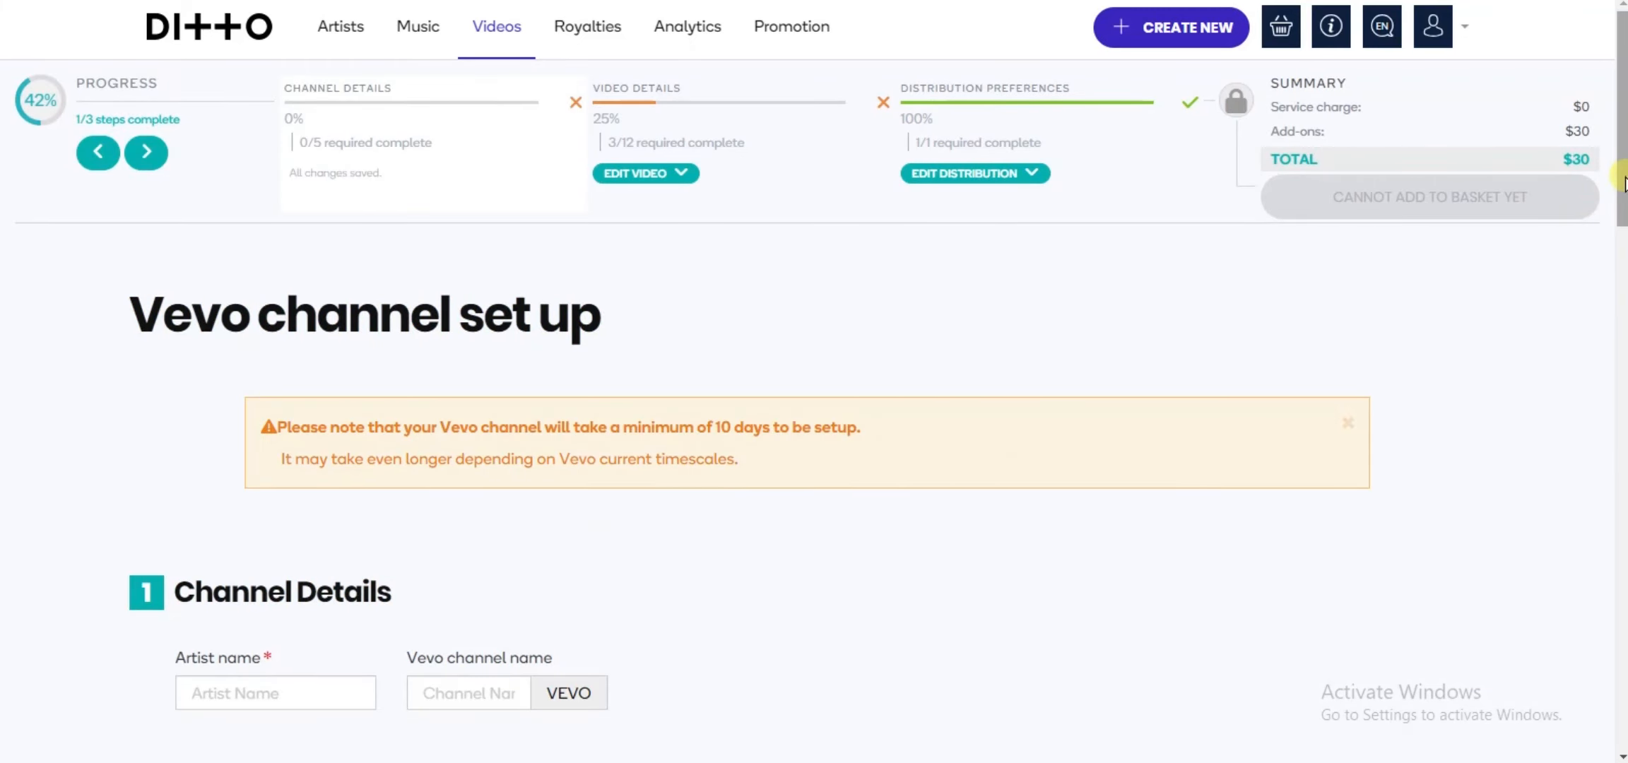
Step: Enter the artist's stage name as both the artist name and the Vevo channel name in the channel details
{"action": "left_click_drag", "start_coordinate": [1622, 182], "coordinate": [1622, 288]}
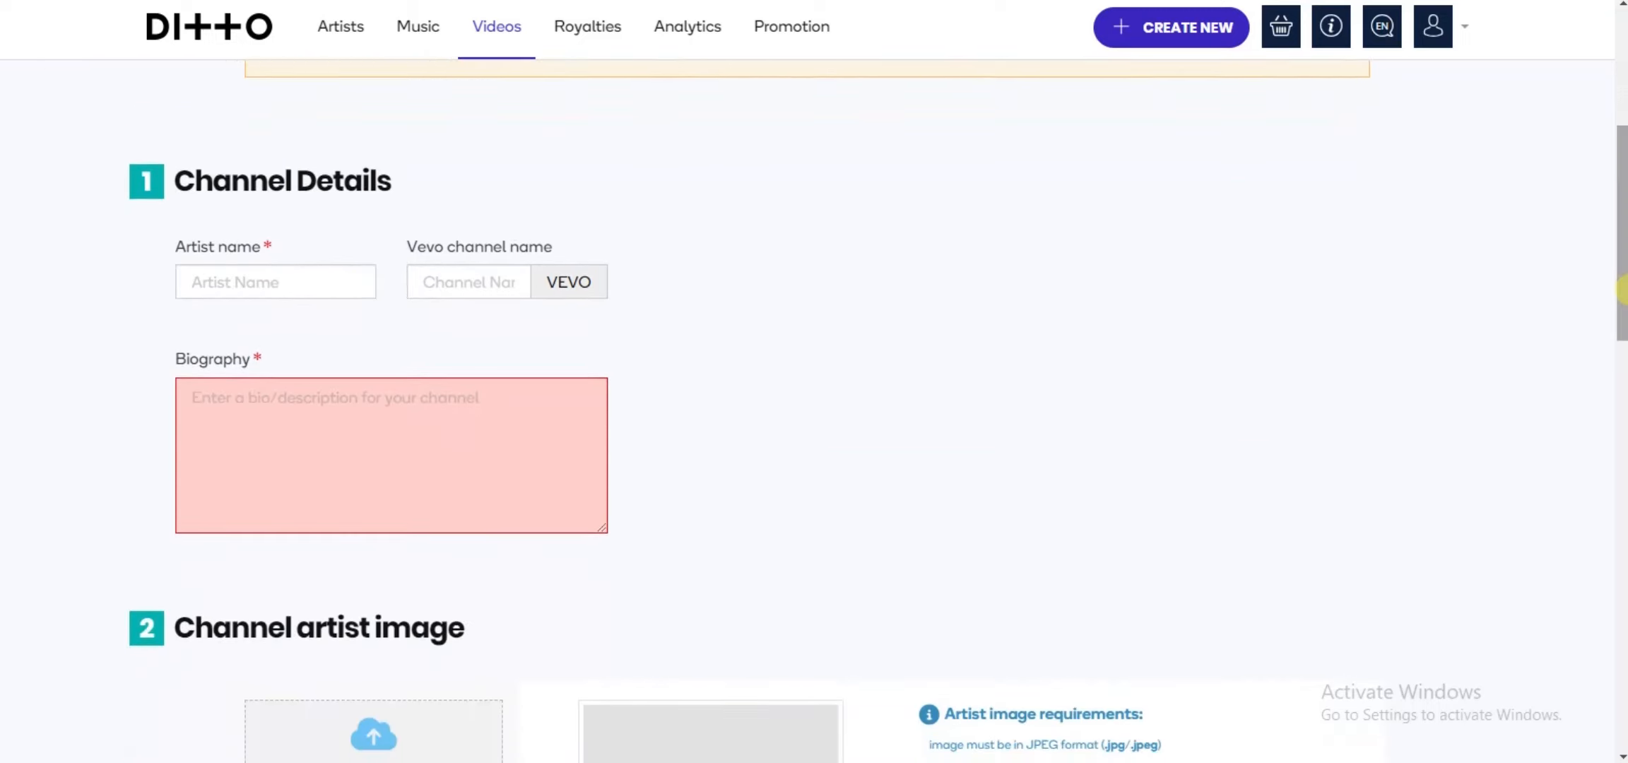
{"action": "left_click", "coordinate": [335, 287]}
{"action": "type", "text": "zik"}
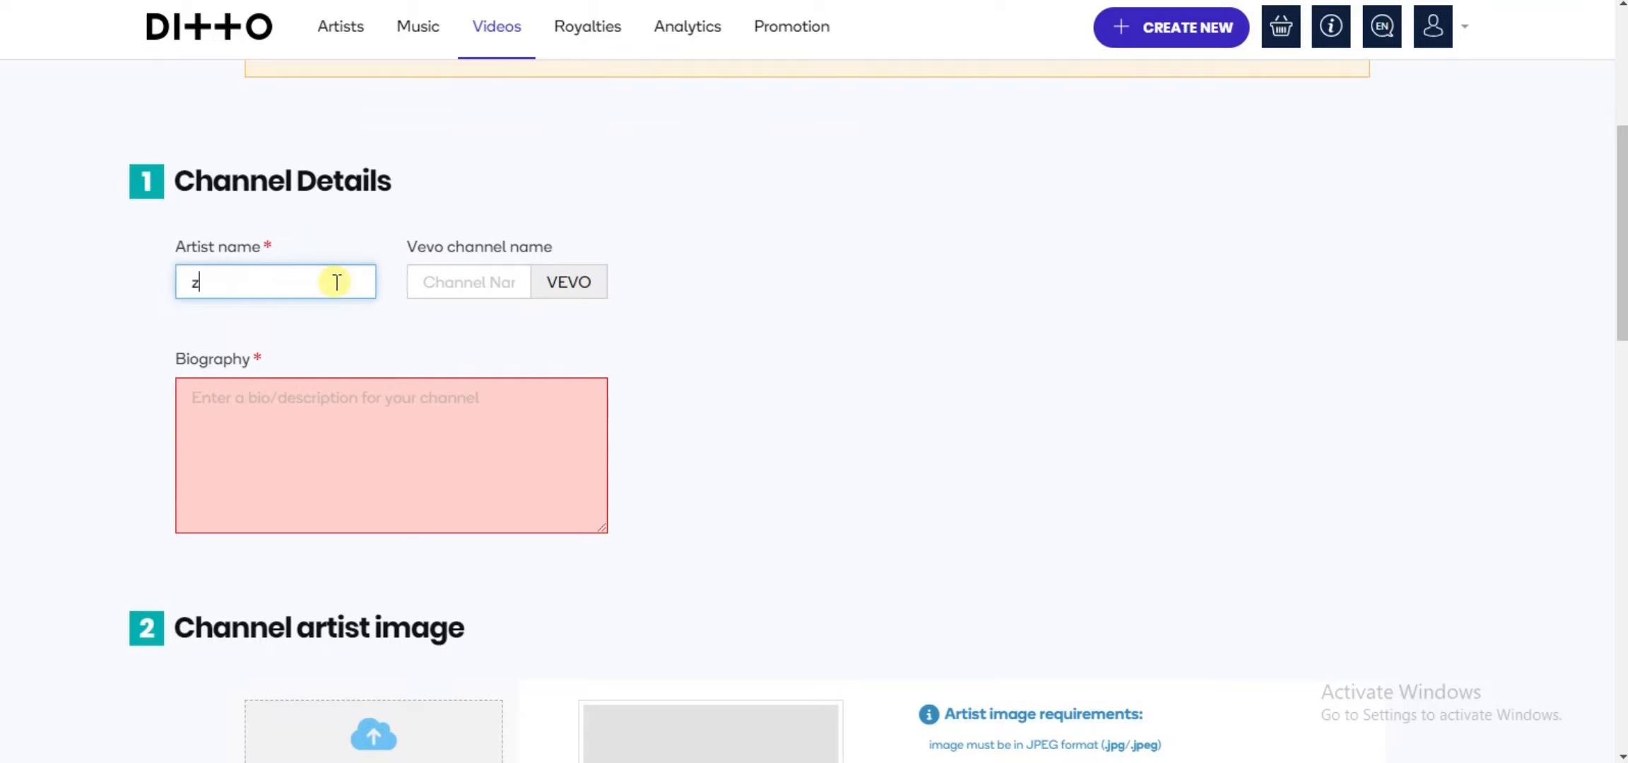
{"action": "left_click", "coordinate": [465, 286]}
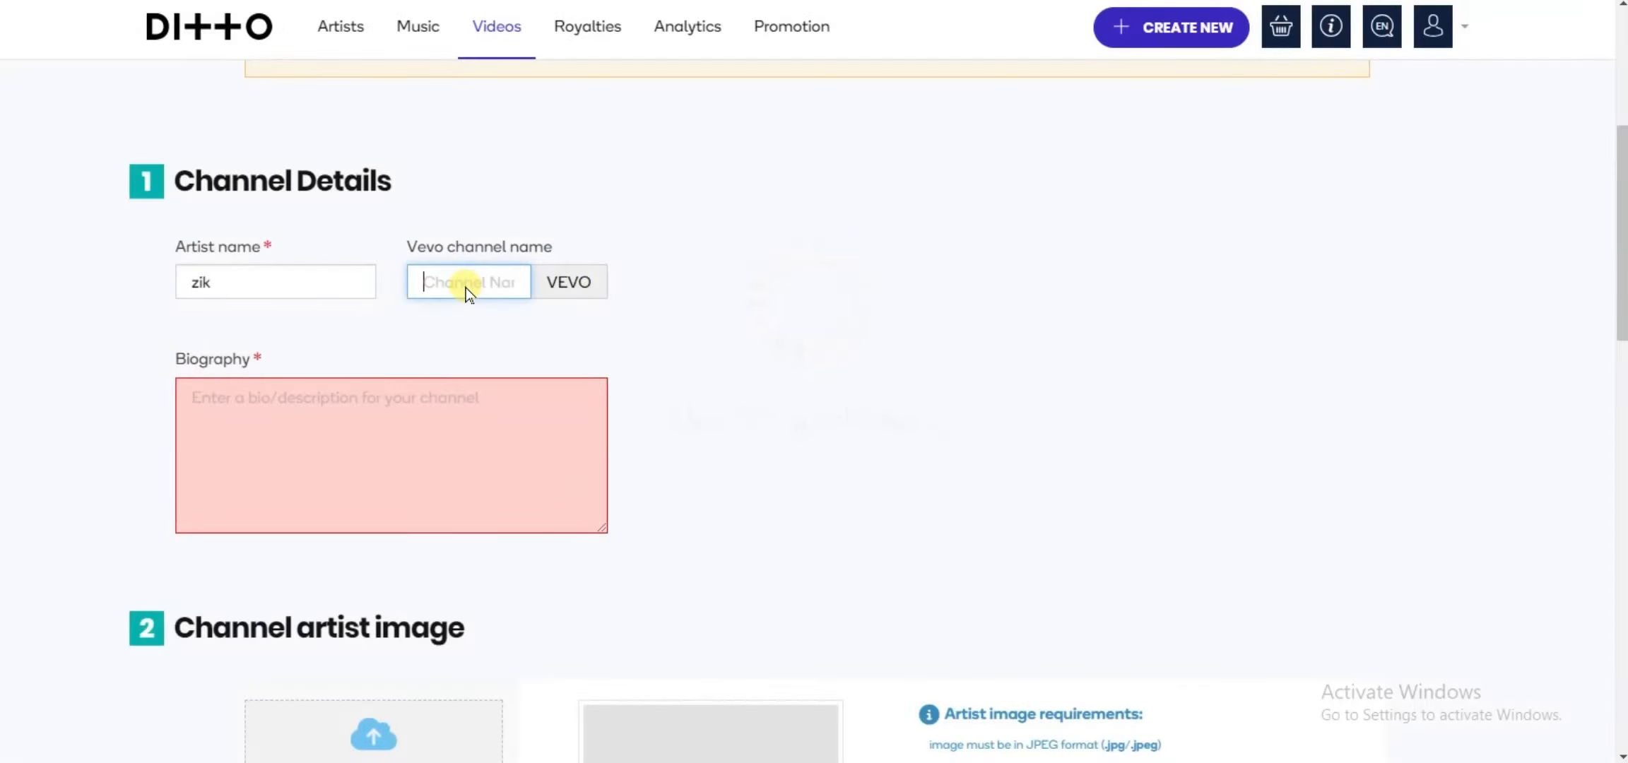
{"action": "type", "text": "zik"}
Step: Enter "i am an artist from nigeria." as the channel biography
{"action": "left_click", "coordinate": [365, 417]}
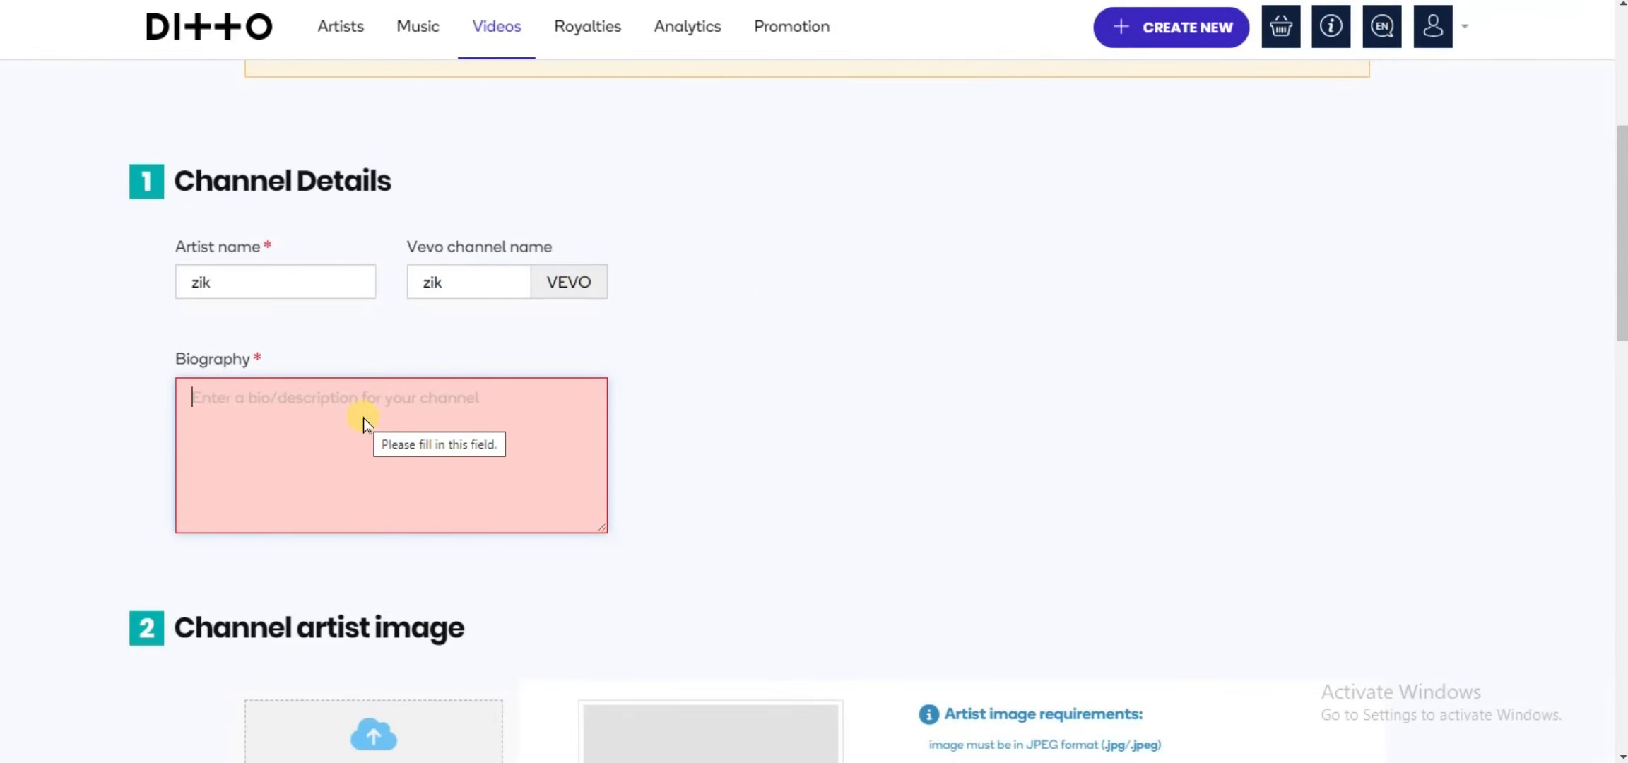
{"action": "type", "text": "i"}
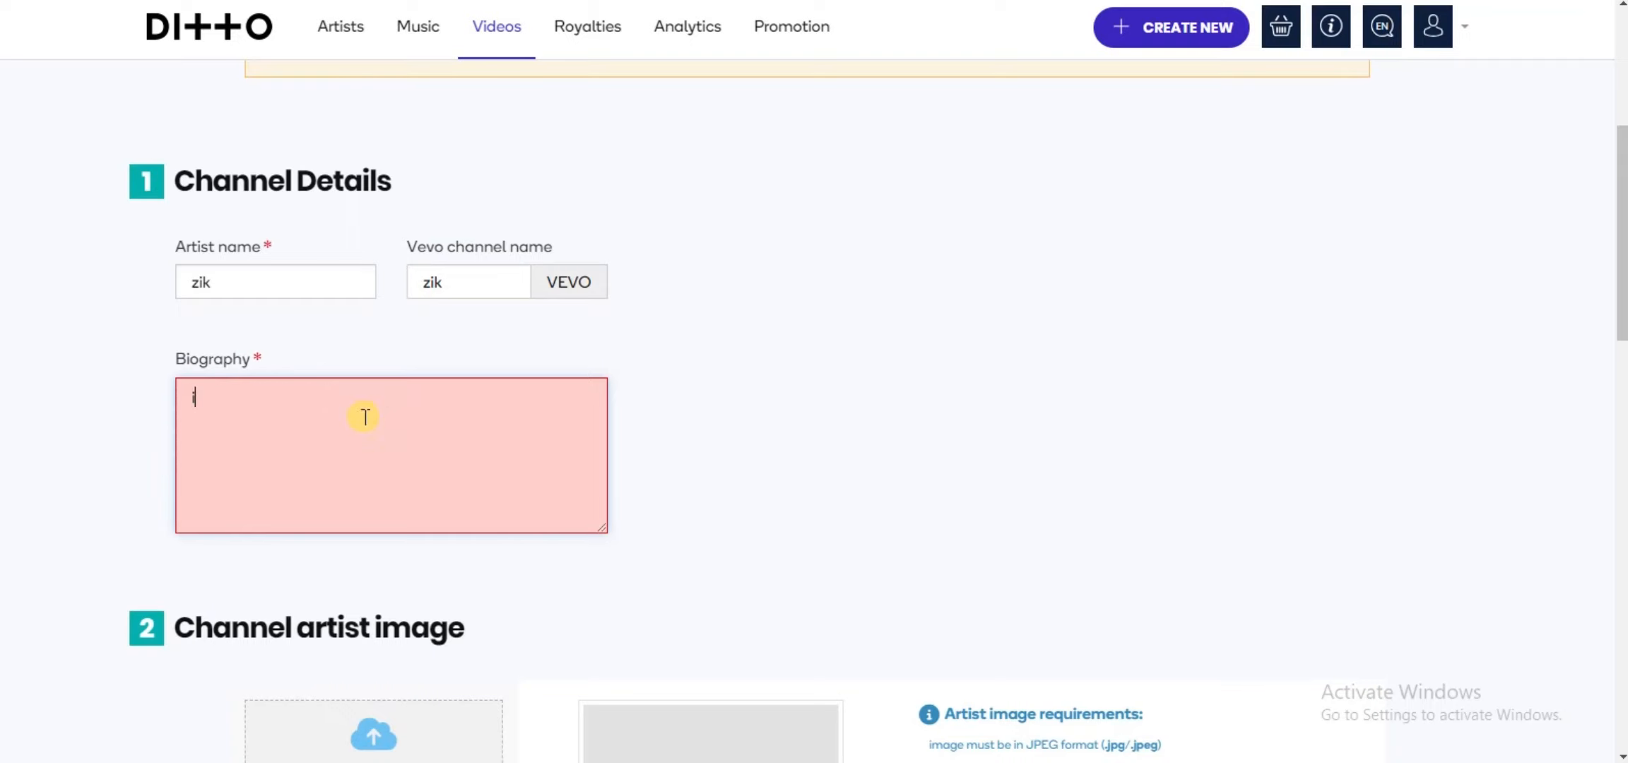
{"action": "type", "text": " am an artiswt"}
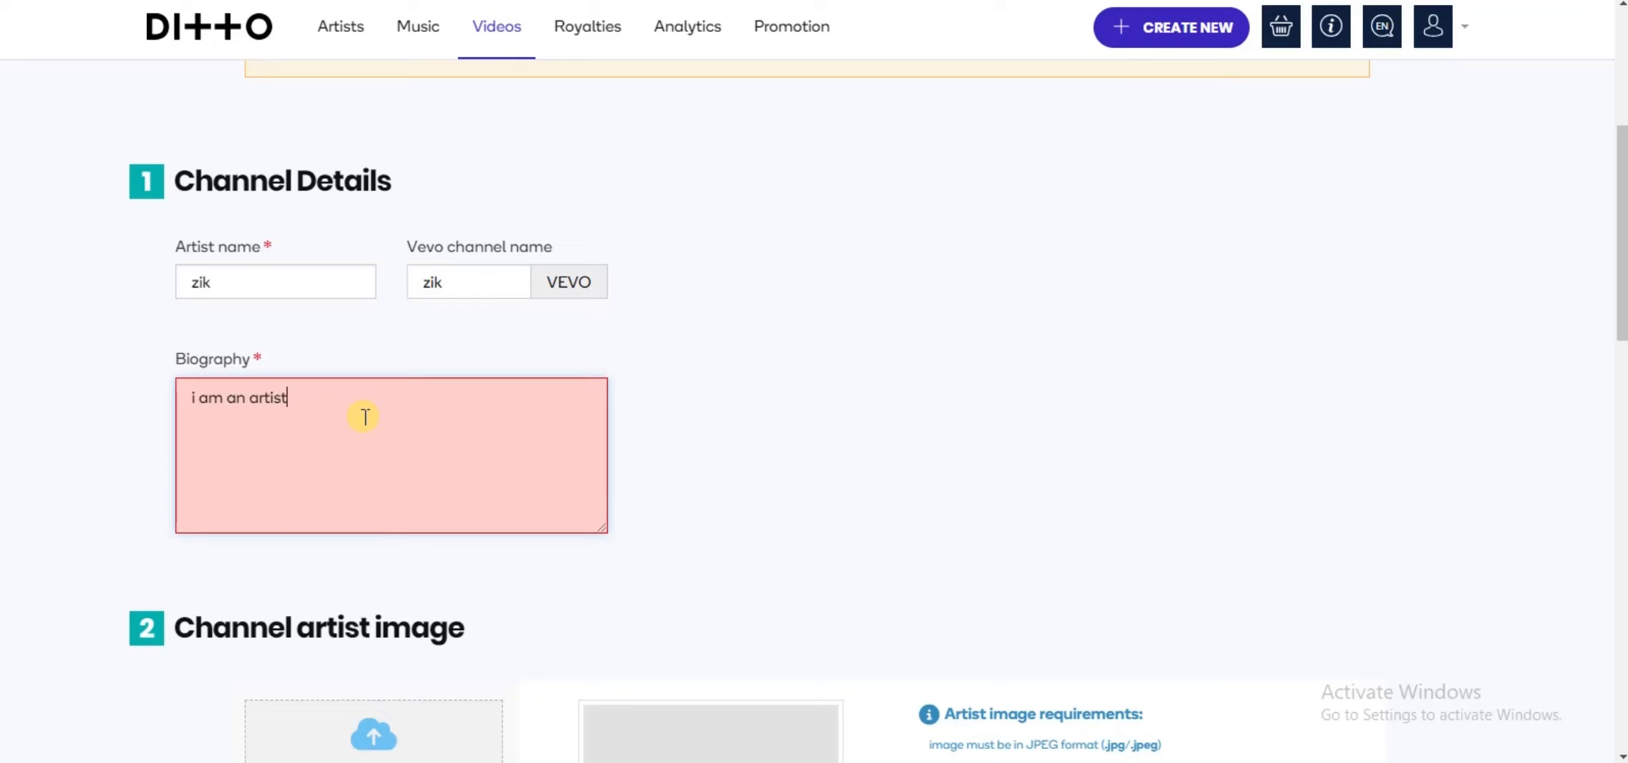
{"action": "type", "text": " from nigeria."}
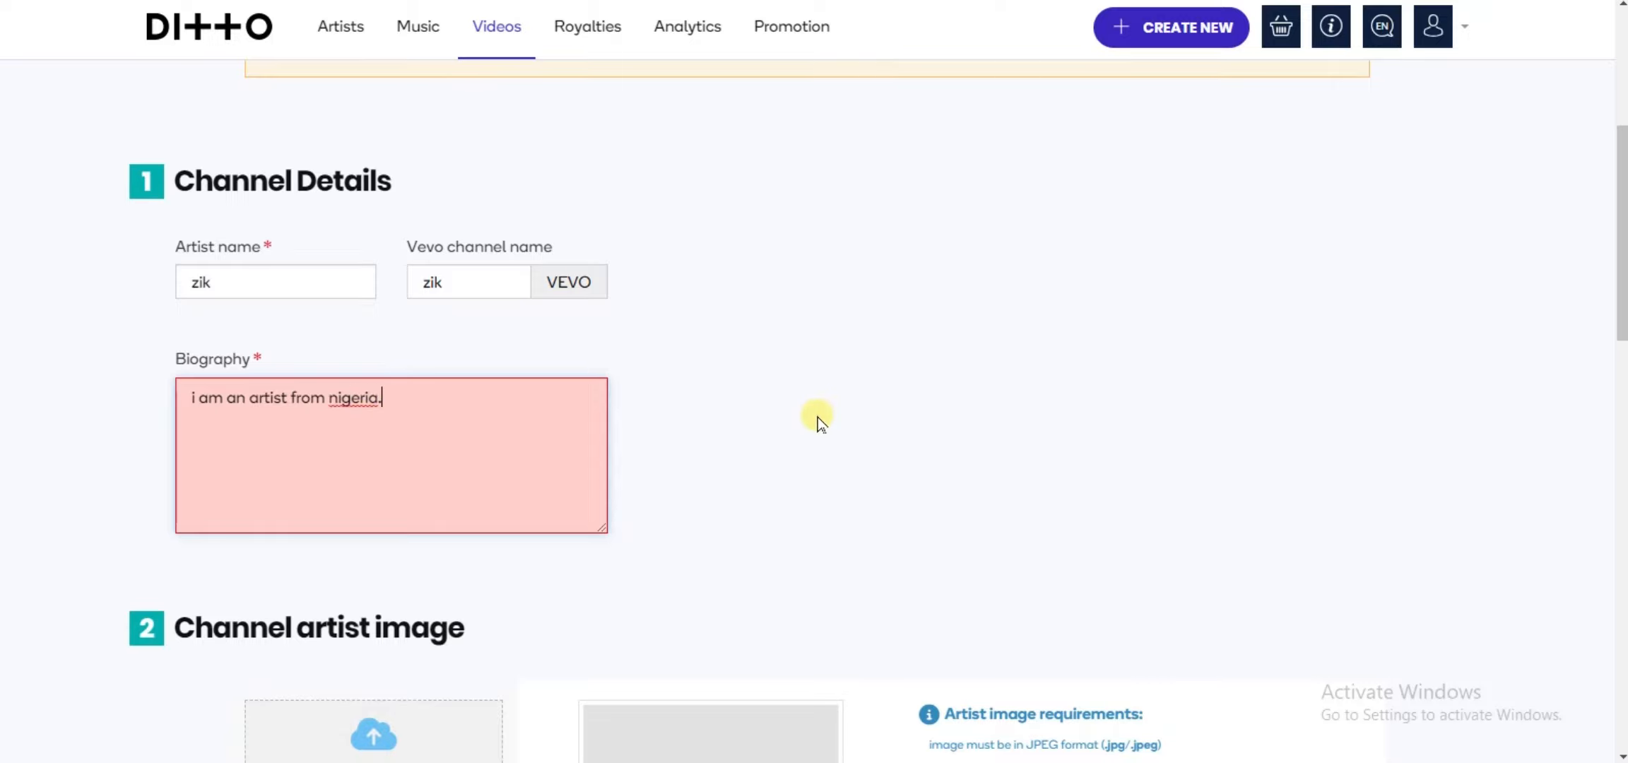
{"action": "left_click", "coordinate": [818, 417]}
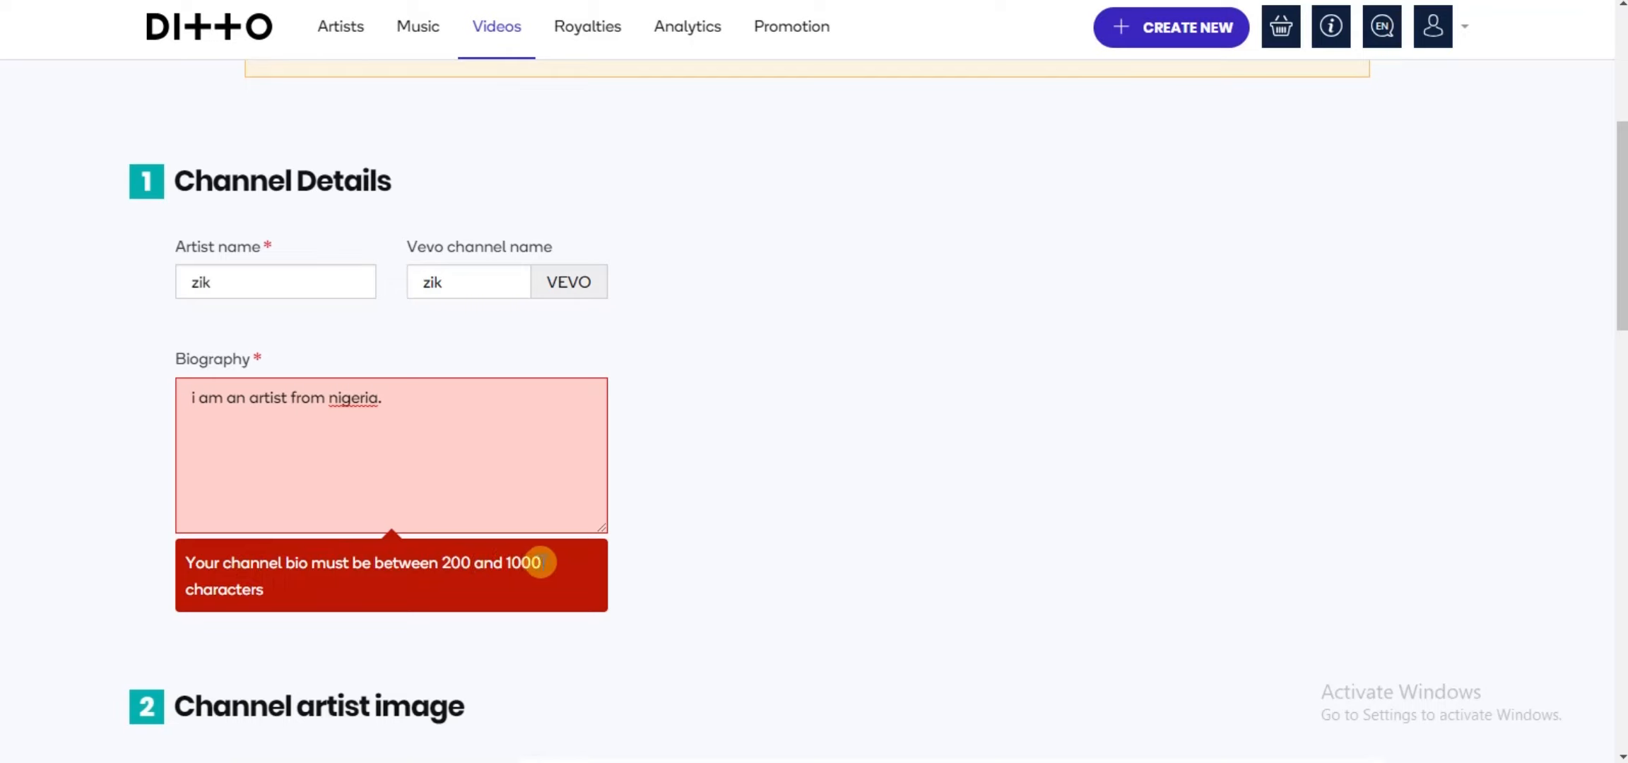
{"action": "left_click", "coordinate": [518, 418]}
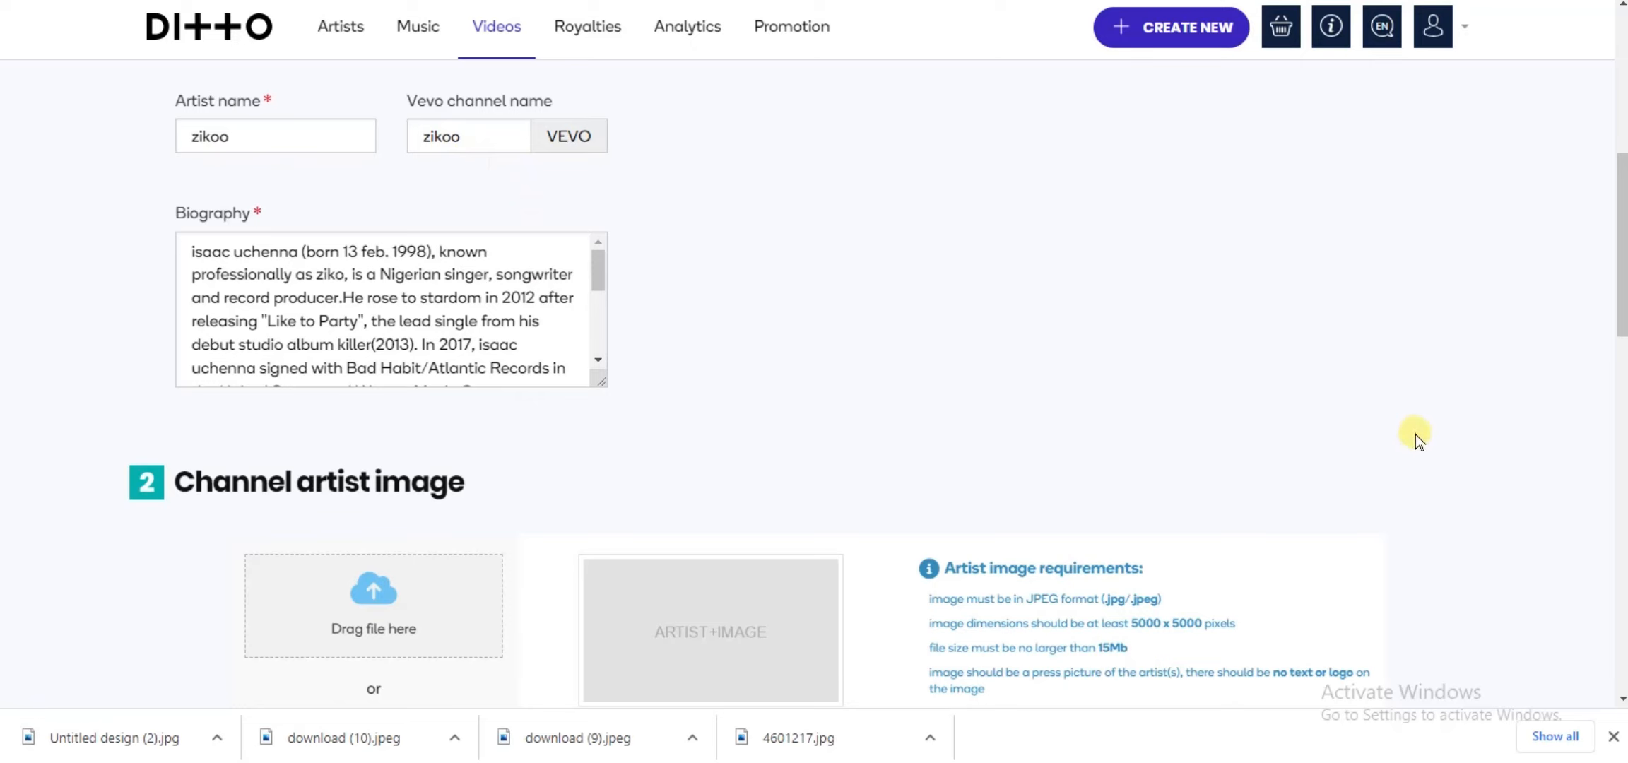
Step: Upload the JPG file 4601217 from the Downloads folder as the channel artist image
{"action": "scroll", "coordinate": [1415, 436], "scroll_direction": "down", "scroll_amount": 3}
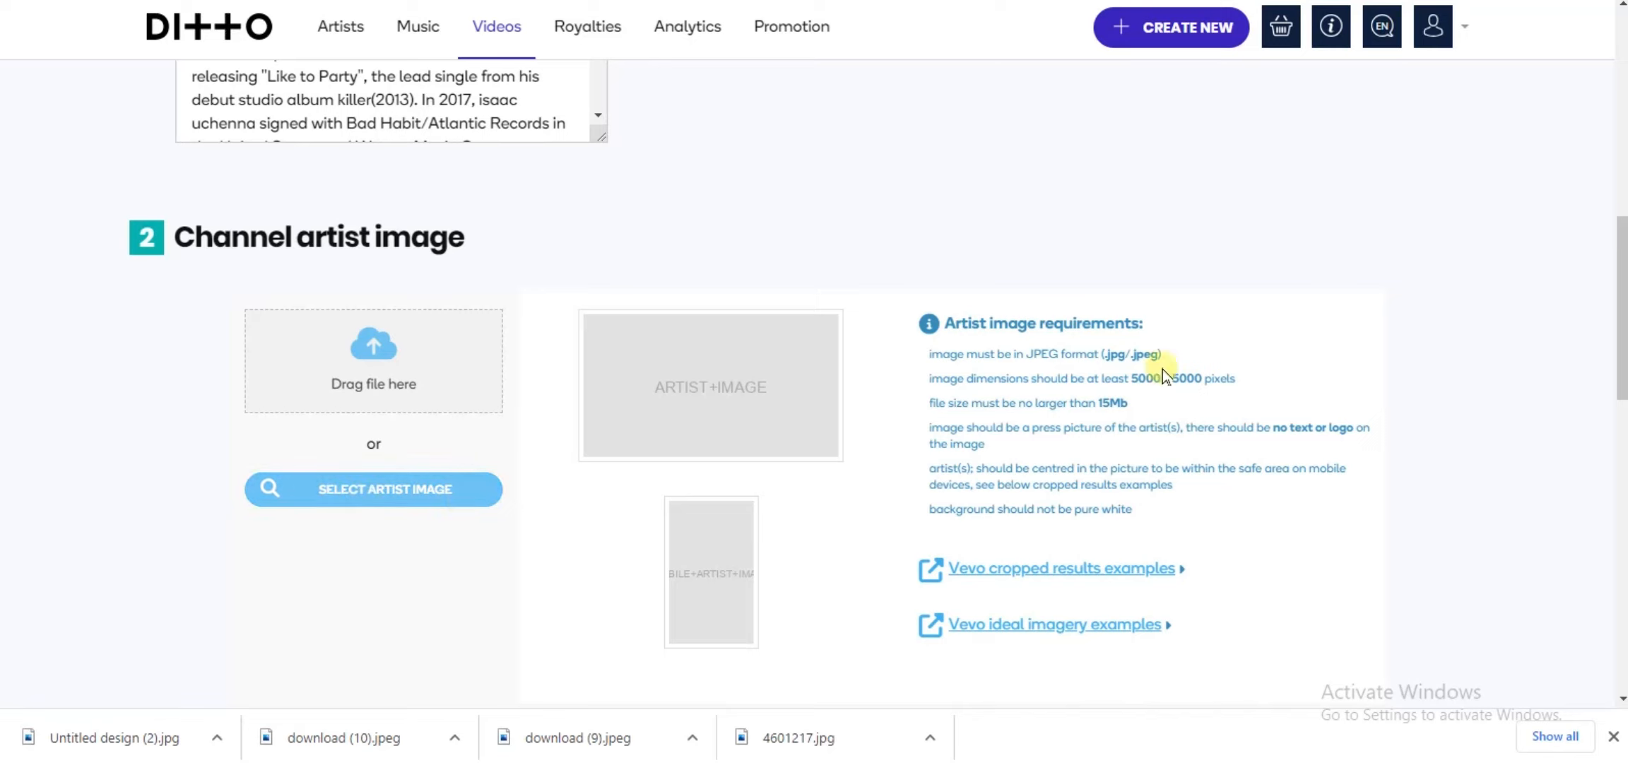
{"action": "left_click", "coordinate": [908, 316]}
{"action": "left_click_drag", "start_coordinate": [959, 327], "coordinate": [1489, 447]}
{"action": "left_click", "coordinate": [1489, 447]}
{"action": "left_click", "coordinate": [412, 504]}
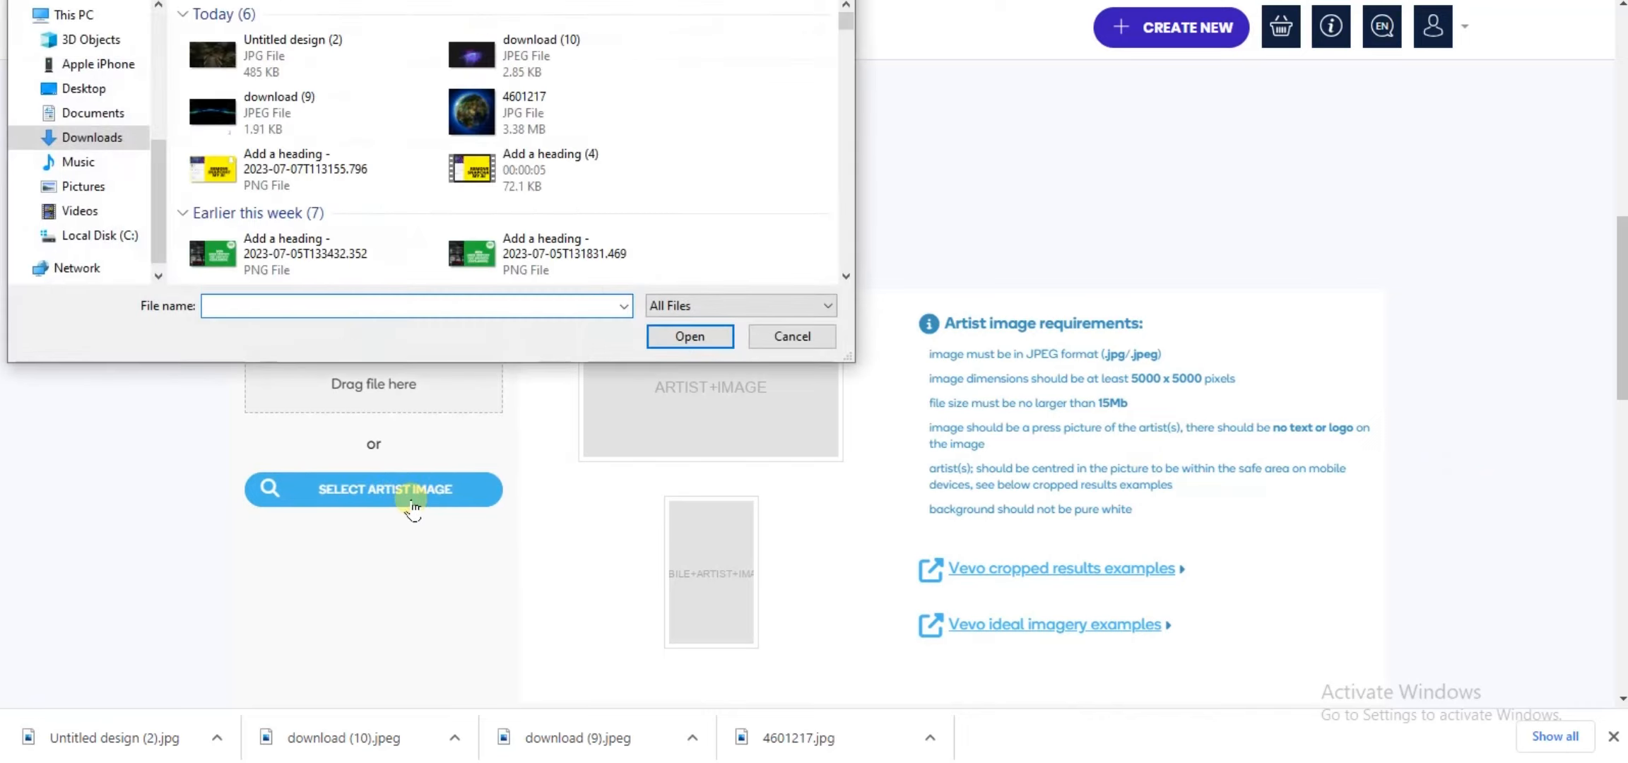
{"action": "left_click", "coordinate": [505, 112]}
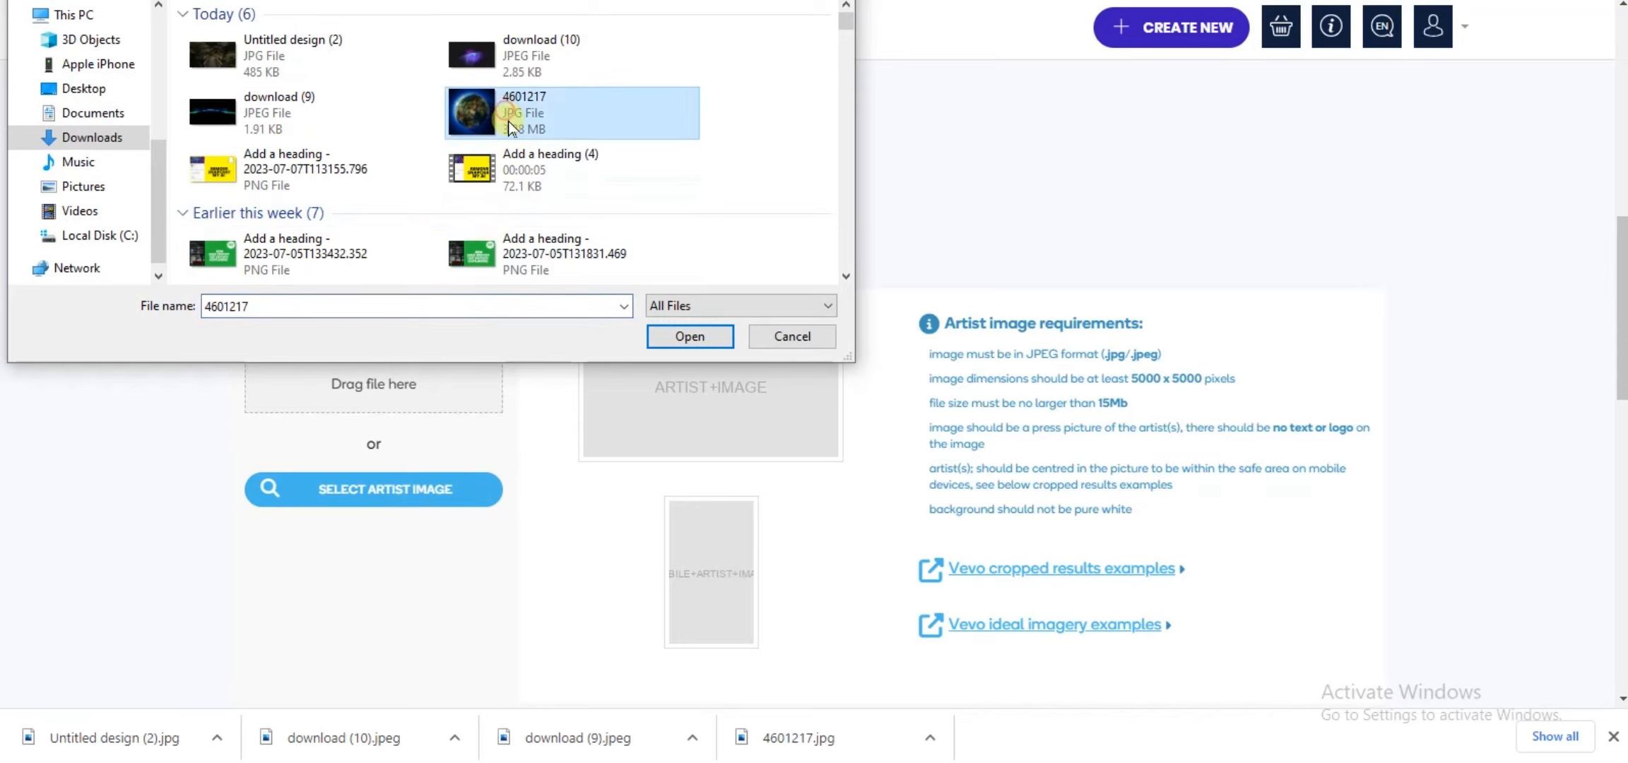
{"action": "left_click", "coordinate": [691, 336]}
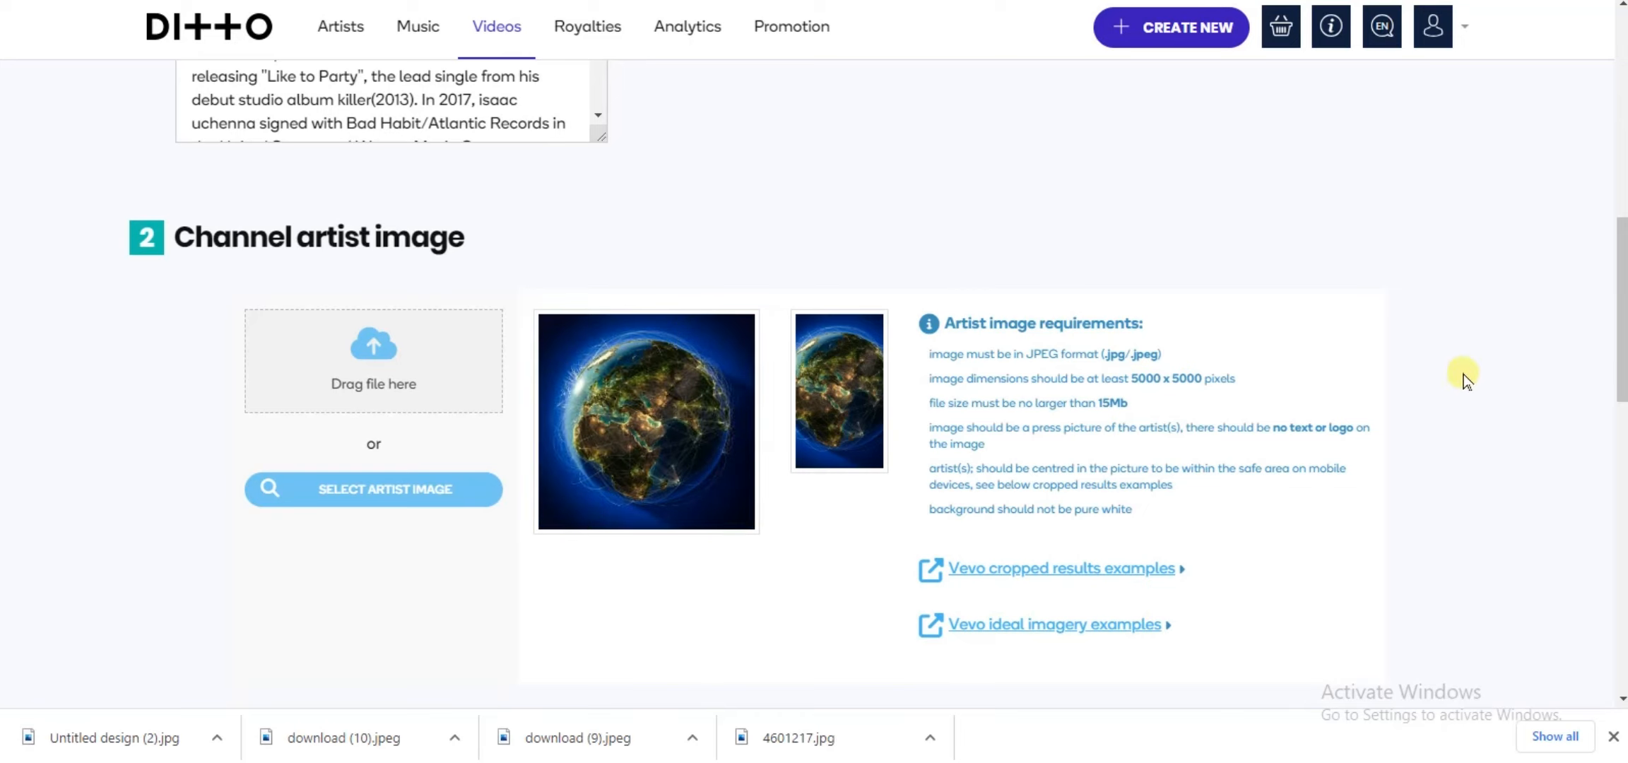
Step: Upload the JPG file Untitled design (2) from Downloads as the channel art/YouTube banner
{"action": "scroll", "coordinate": [1465, 369], "scroll_direction": "down", "scroll_amount": 2}
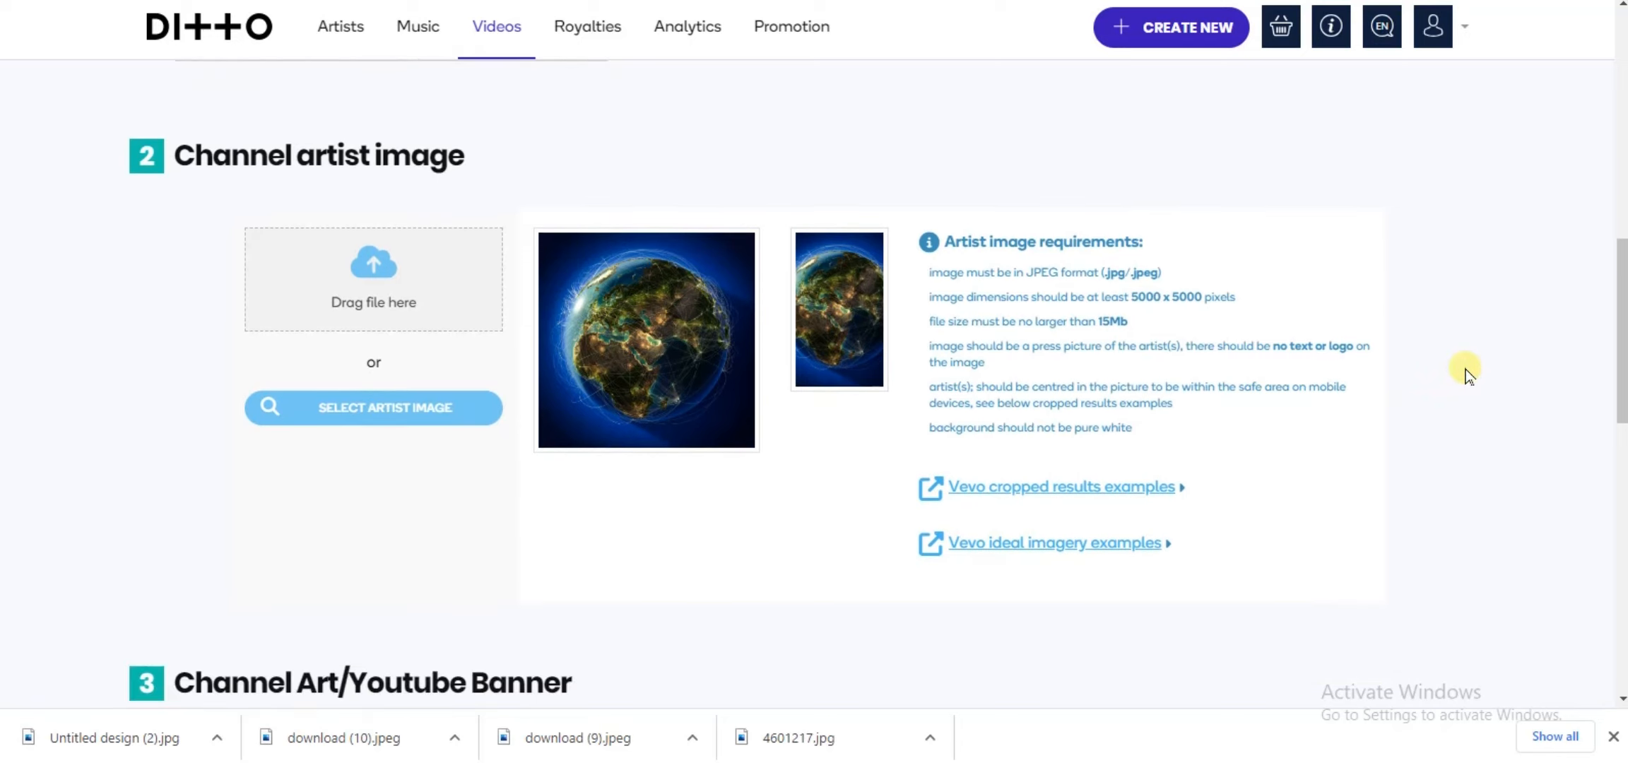
{"action": "scroll", "coordinate": [1465, 369], "scroll_direction": "down", "scroll_amount": 4}
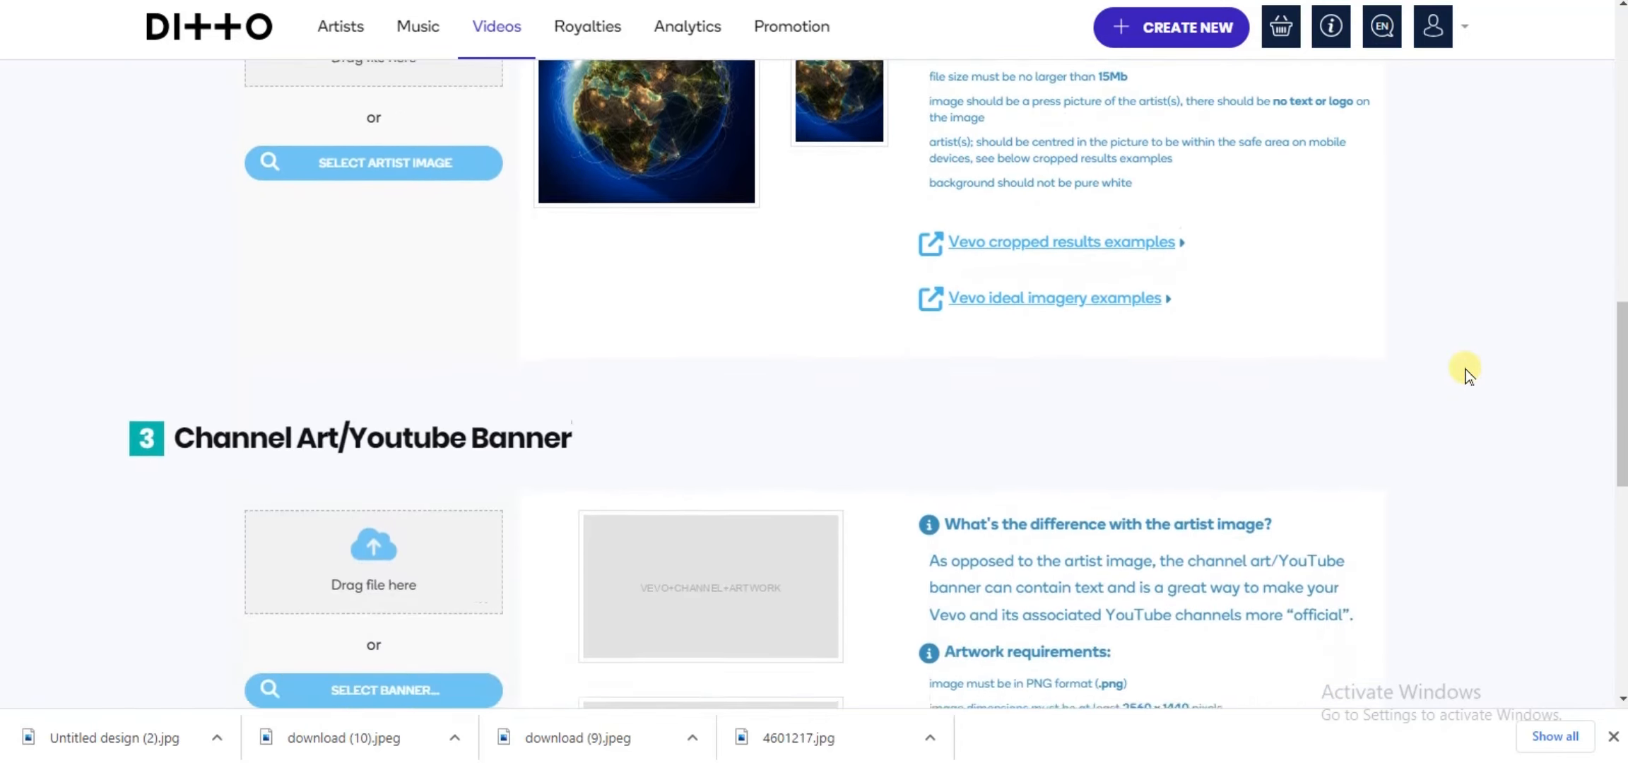
{"action": "scroll", "coordinate": [1465, 369], "scroll_direction": "down", "scroll_amount": 1}
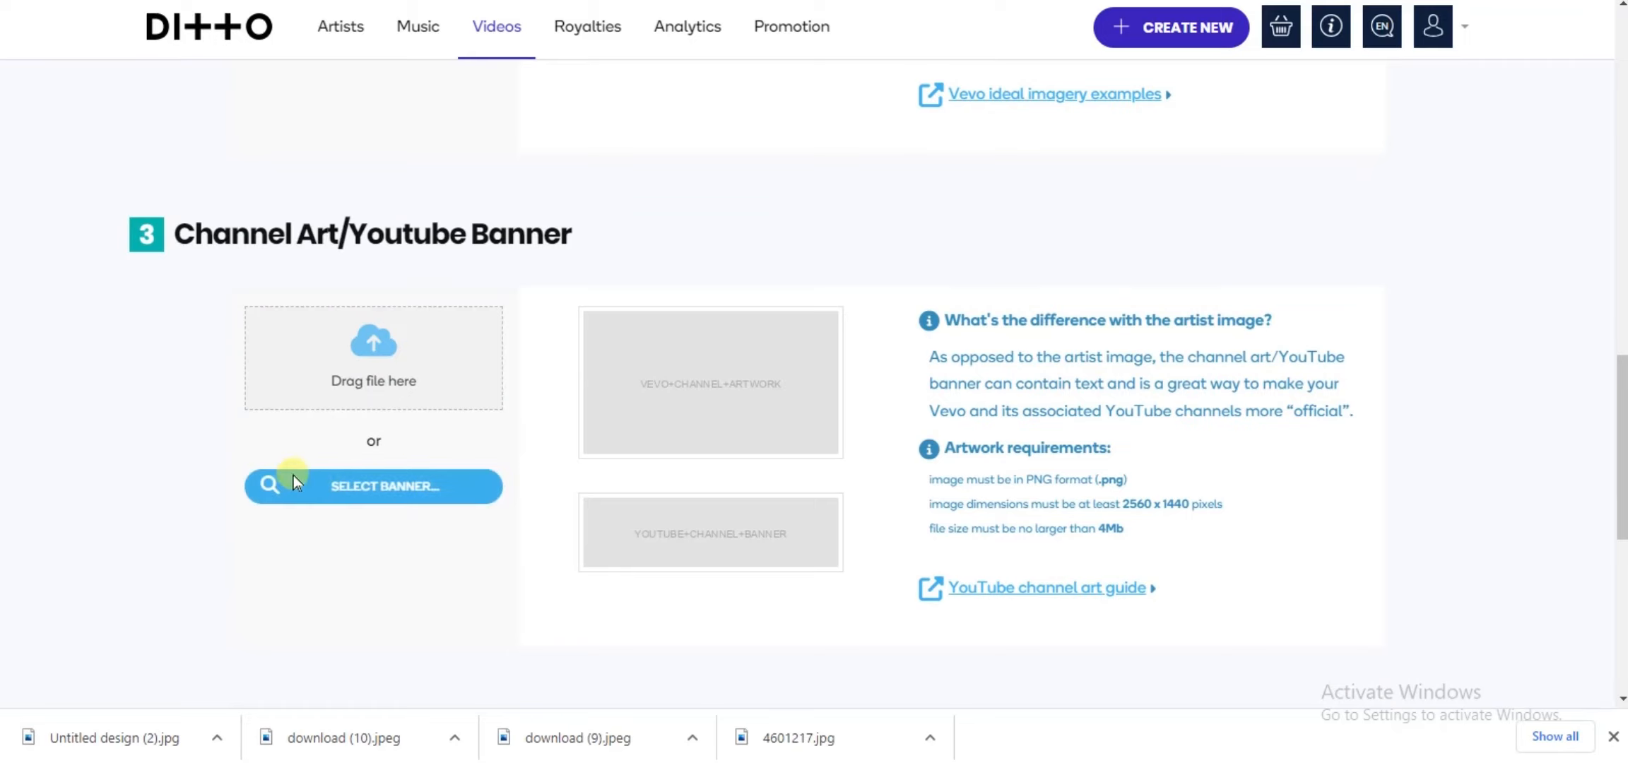
{"action": "left_click", "coordinate": [385, 487]}
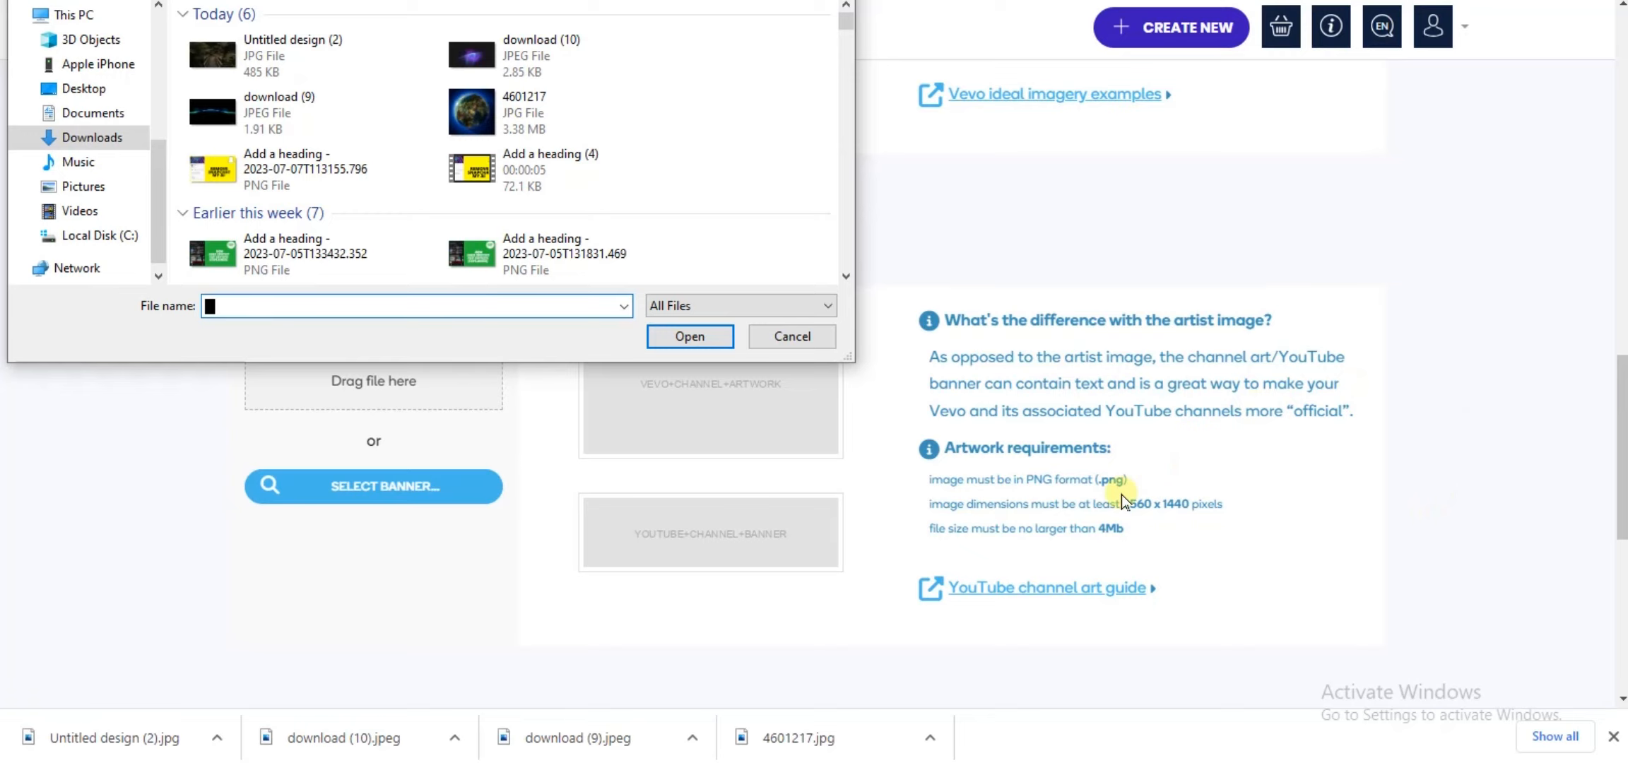
{"action": "left_click", "coordinate": [222, 66]}
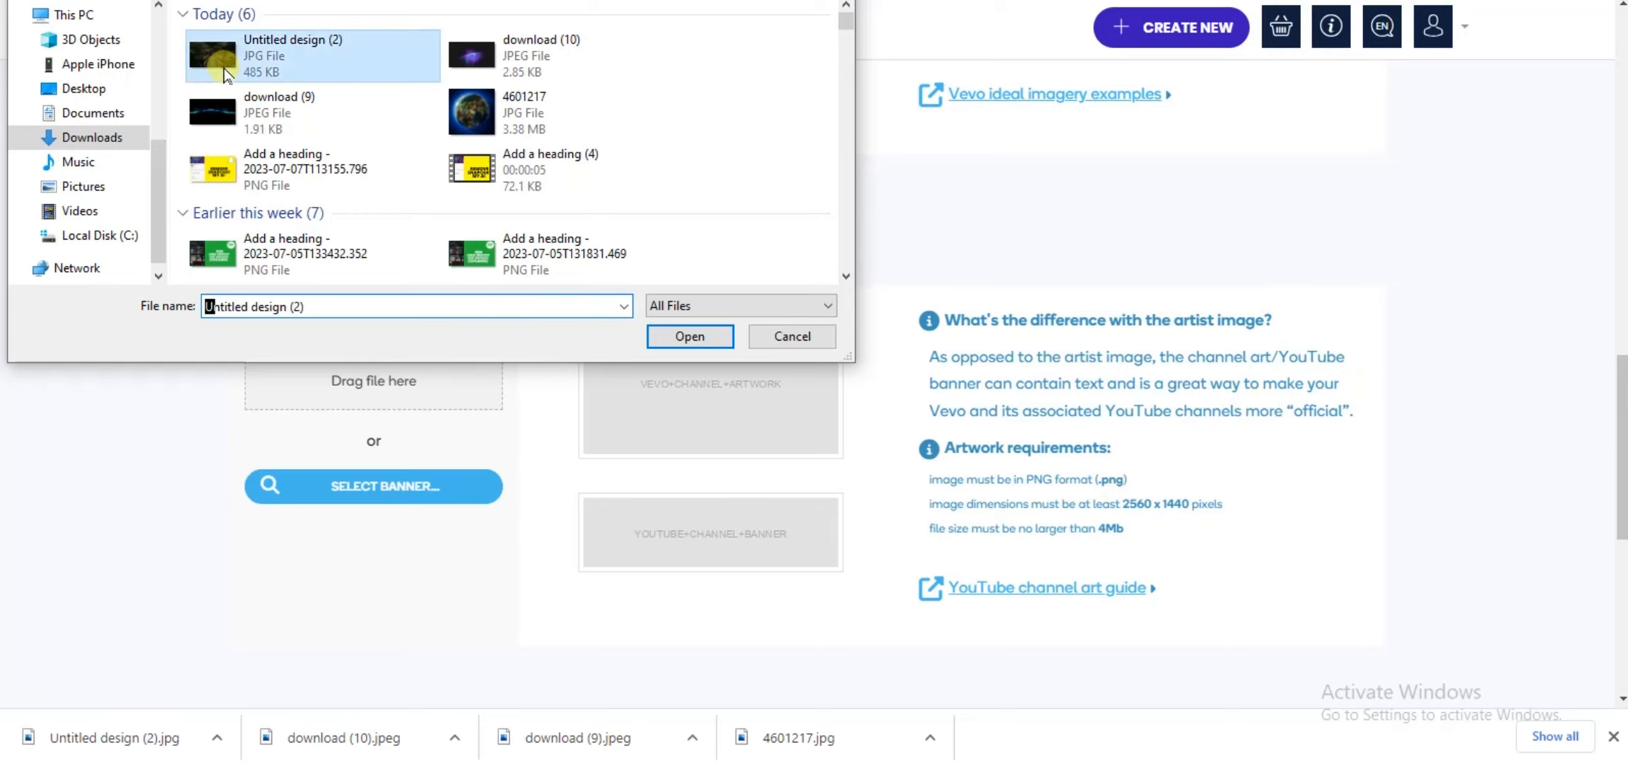
{"action": "left_click", "coordinate": [690, 337]}
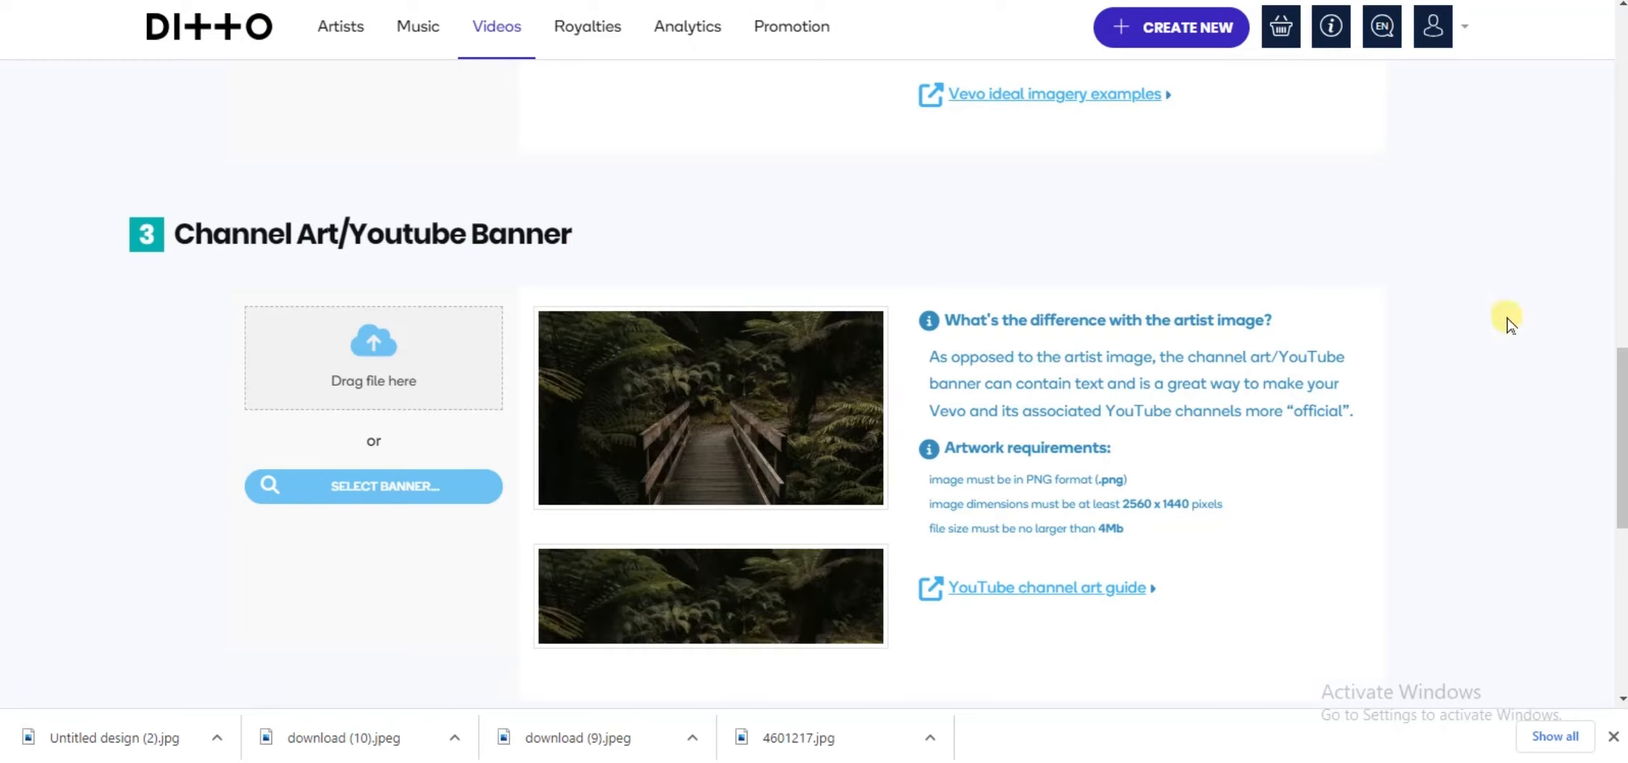
Step: Finish the channel details and continue to the video details page
{"action": "scroll", "coordinate": [1515, 315], "scroll_direction": "down", "scroll_amount": 3}
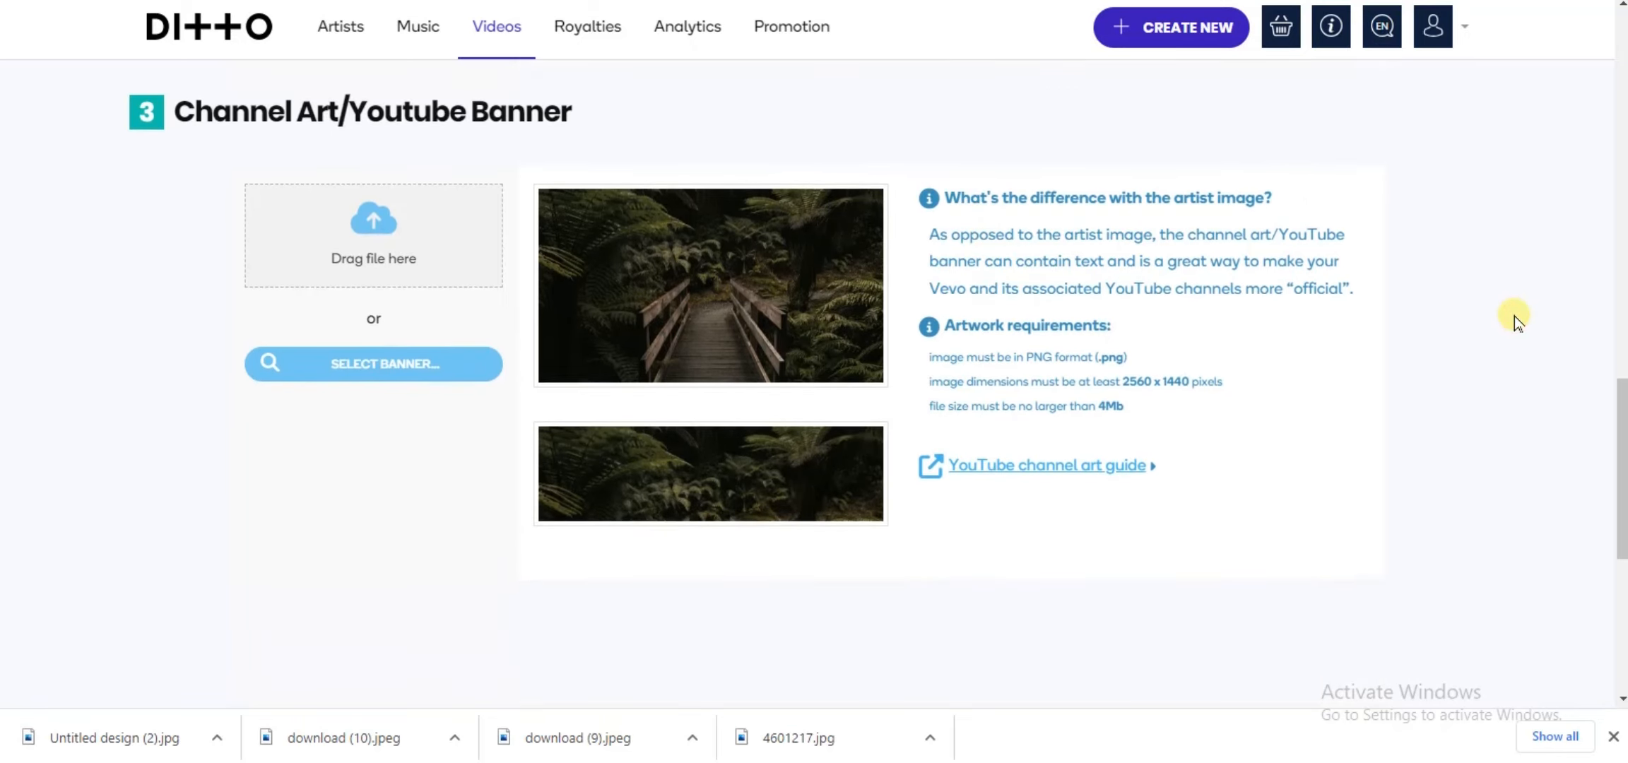
{"action": "scroll", "coordinate": [1515, 316], "scroll_direction": "down", "scroll_amount": 4}
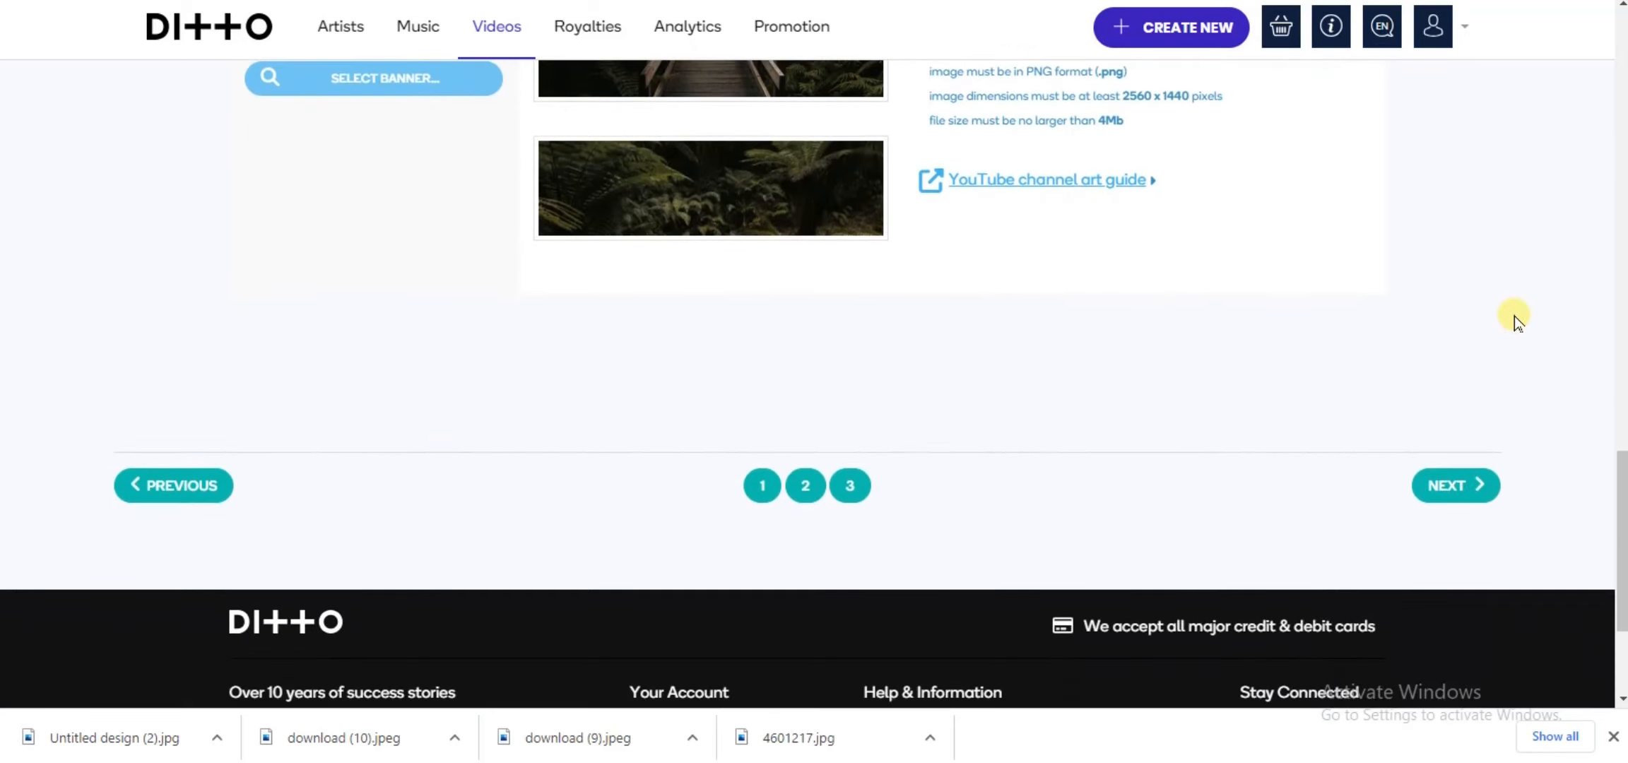
{"action": "left_click", "coordinate": [1448, 498]}
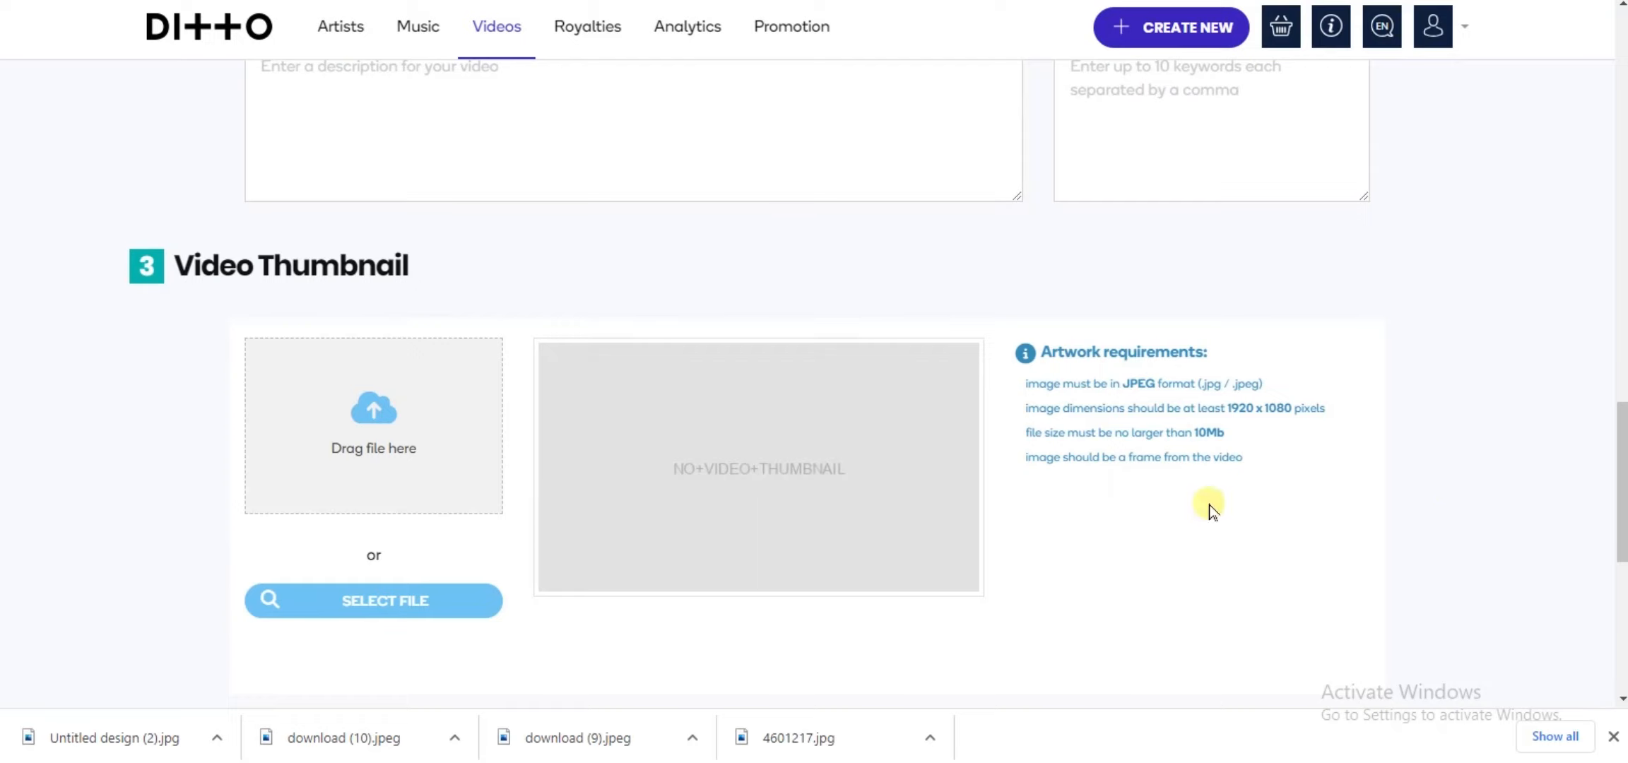
Step: Upload ZIK-LONELY from the Video folder as the video file
{"action": "scroll", "coordinate": [1487, 322], "scroll_direction": "up", "scroll_amount": 8}
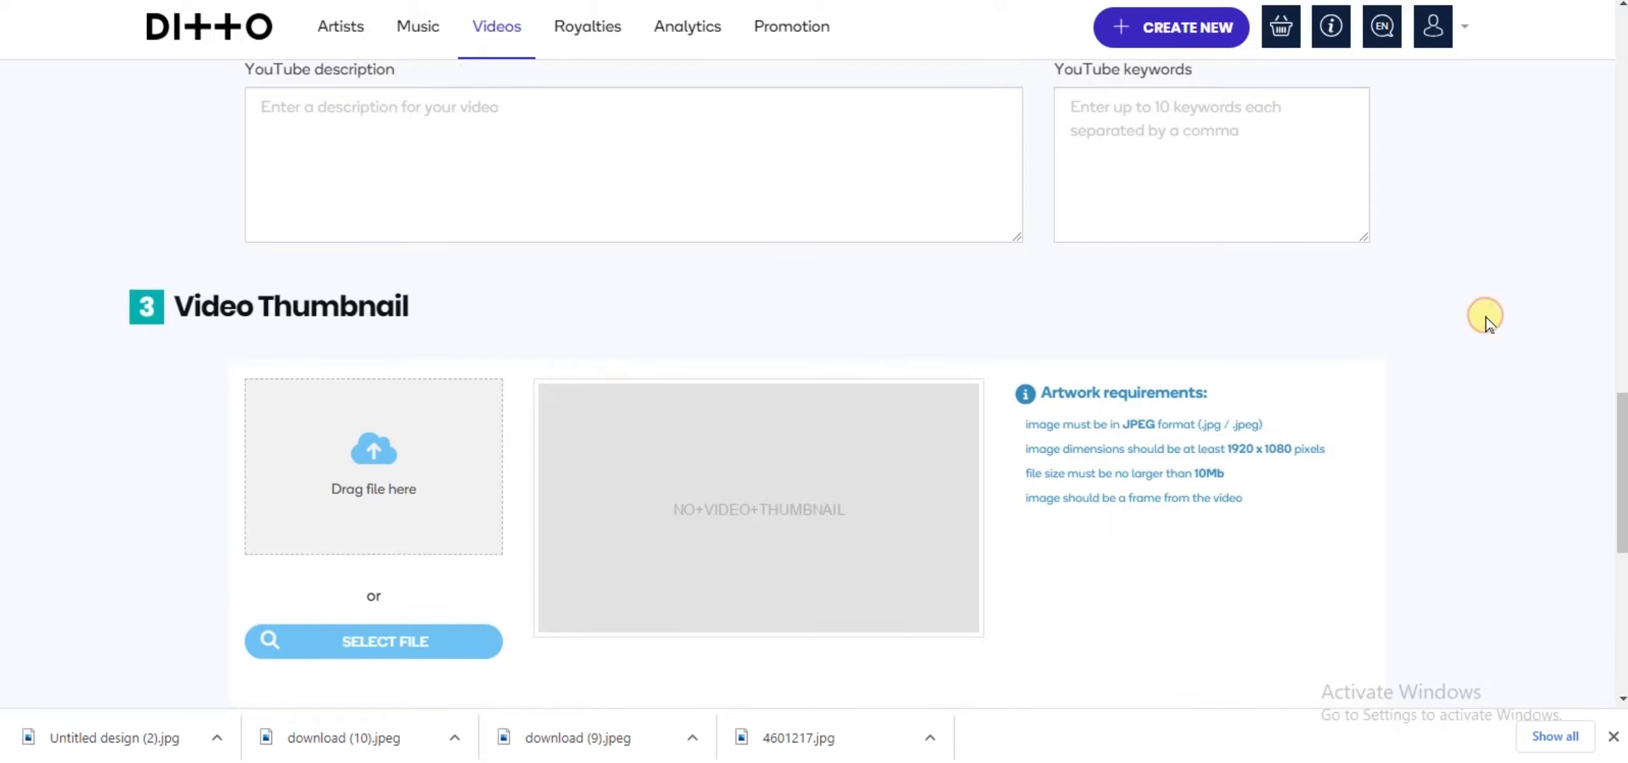
{"action": "scroll", "coordinate": [1486, 322], "scroll_direction": "up", "scroll_amount": 10}
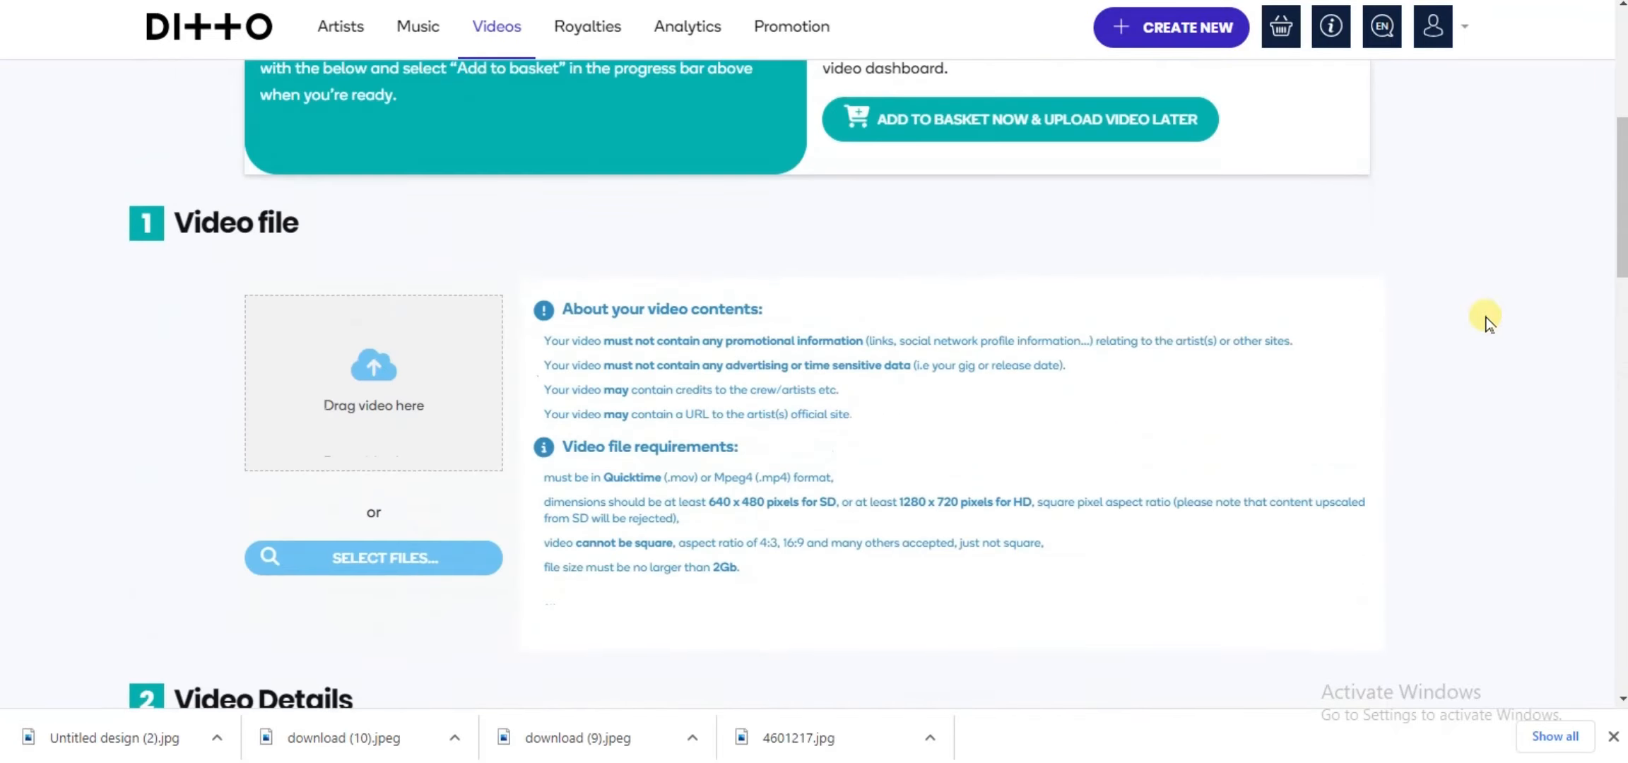
{"action": "scroll", "coordinate": [1486, 321], "scroll_direction": "down", "scroll_amount": 6}
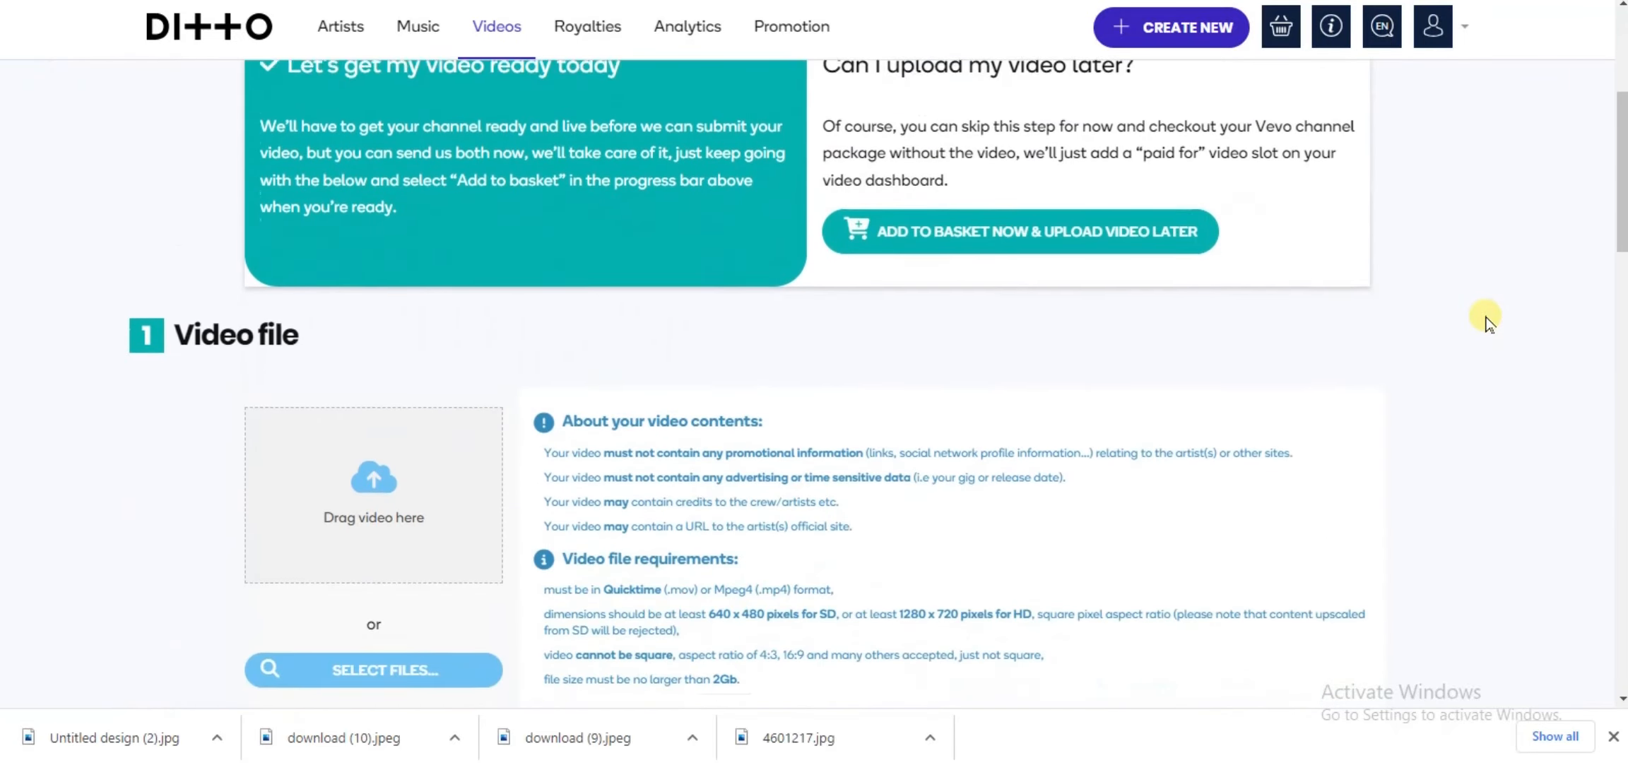
{"action": "scroll", "coordinate": [1486, 322], "scroll_direction": "down", "scroll_amount": 1}
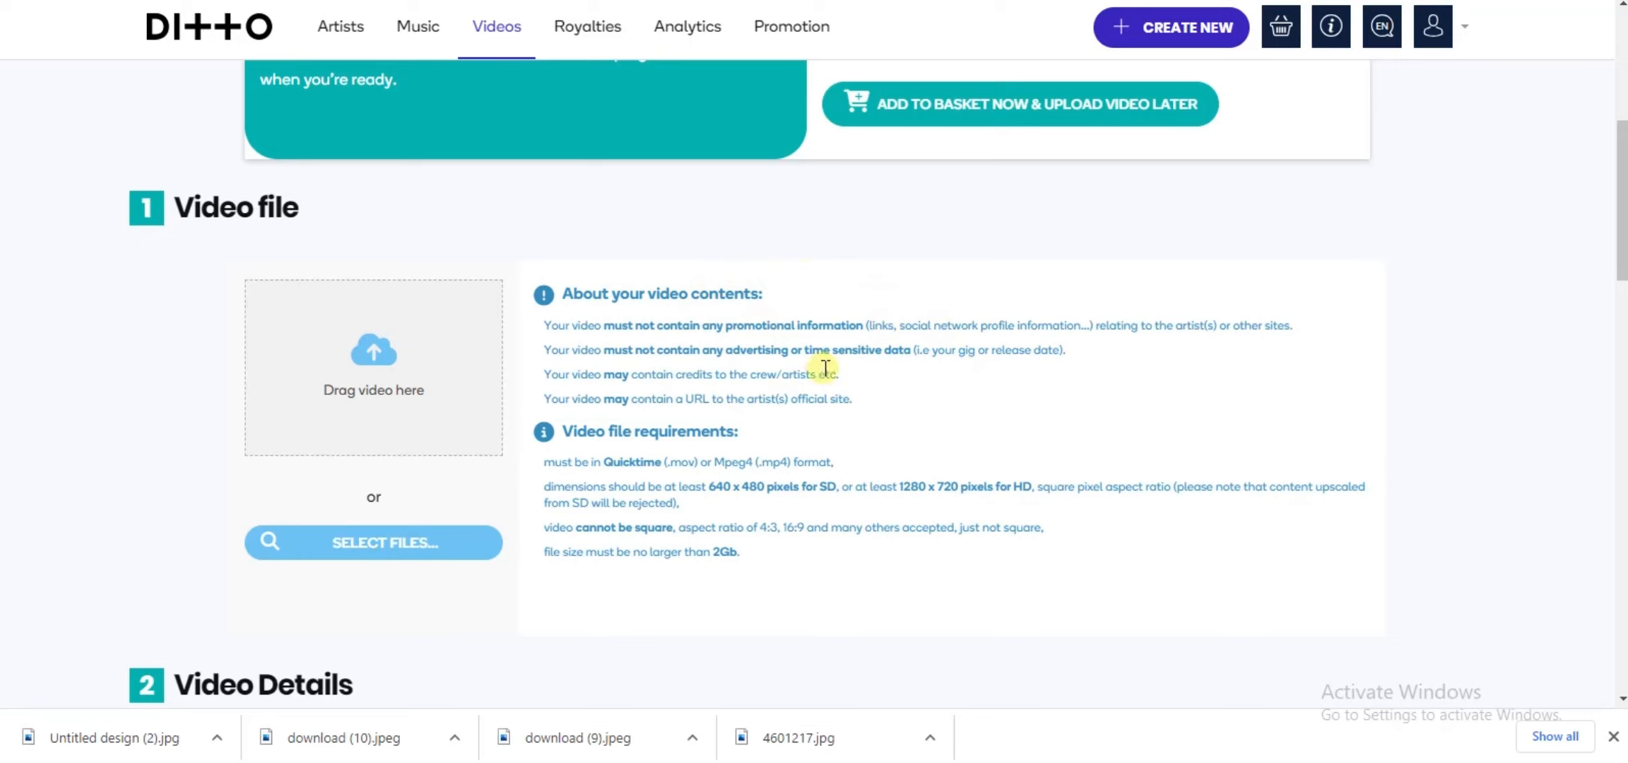
{"action": "left_click", "coordinate": [377, 547]}
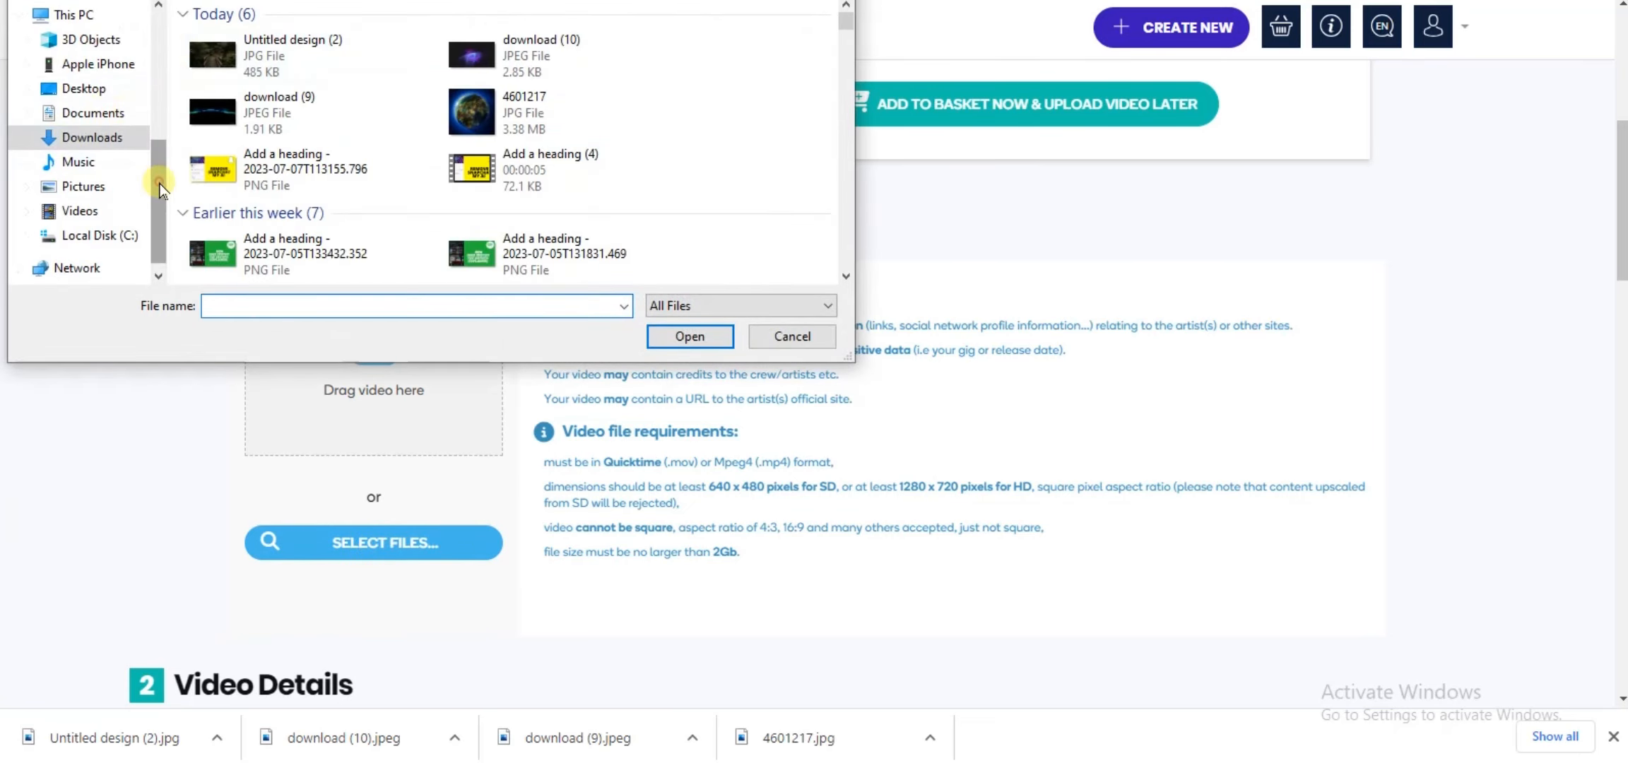
{"action": "left_click_drag", "start_coordinate": [161, 187], "coordinate": [148, 113]}
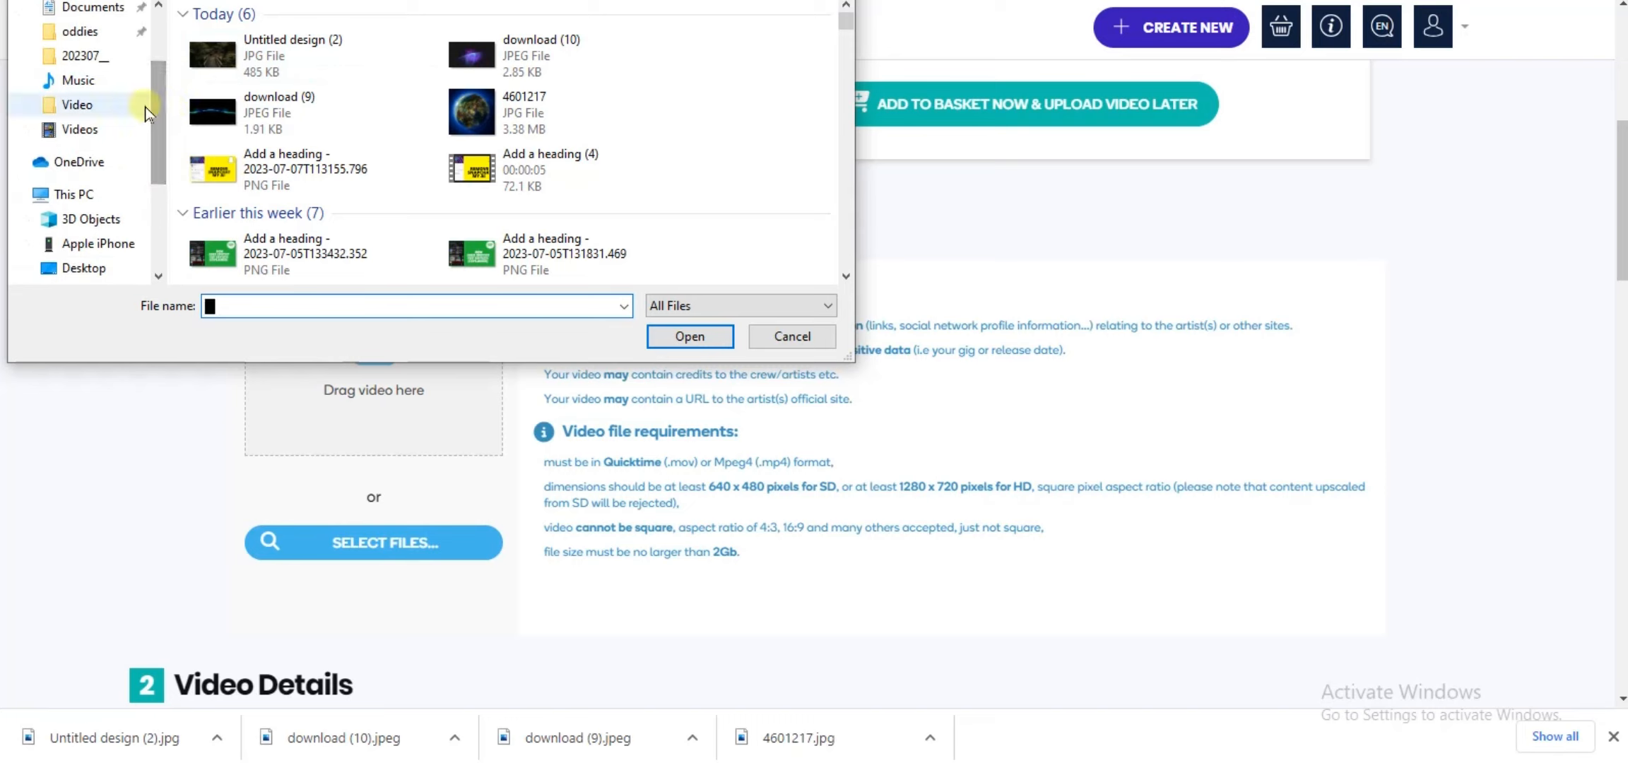
{"action": "left_click", "coordinate": [106, 106]}
{"action": "left_click", "coordinate": [212, 83]}
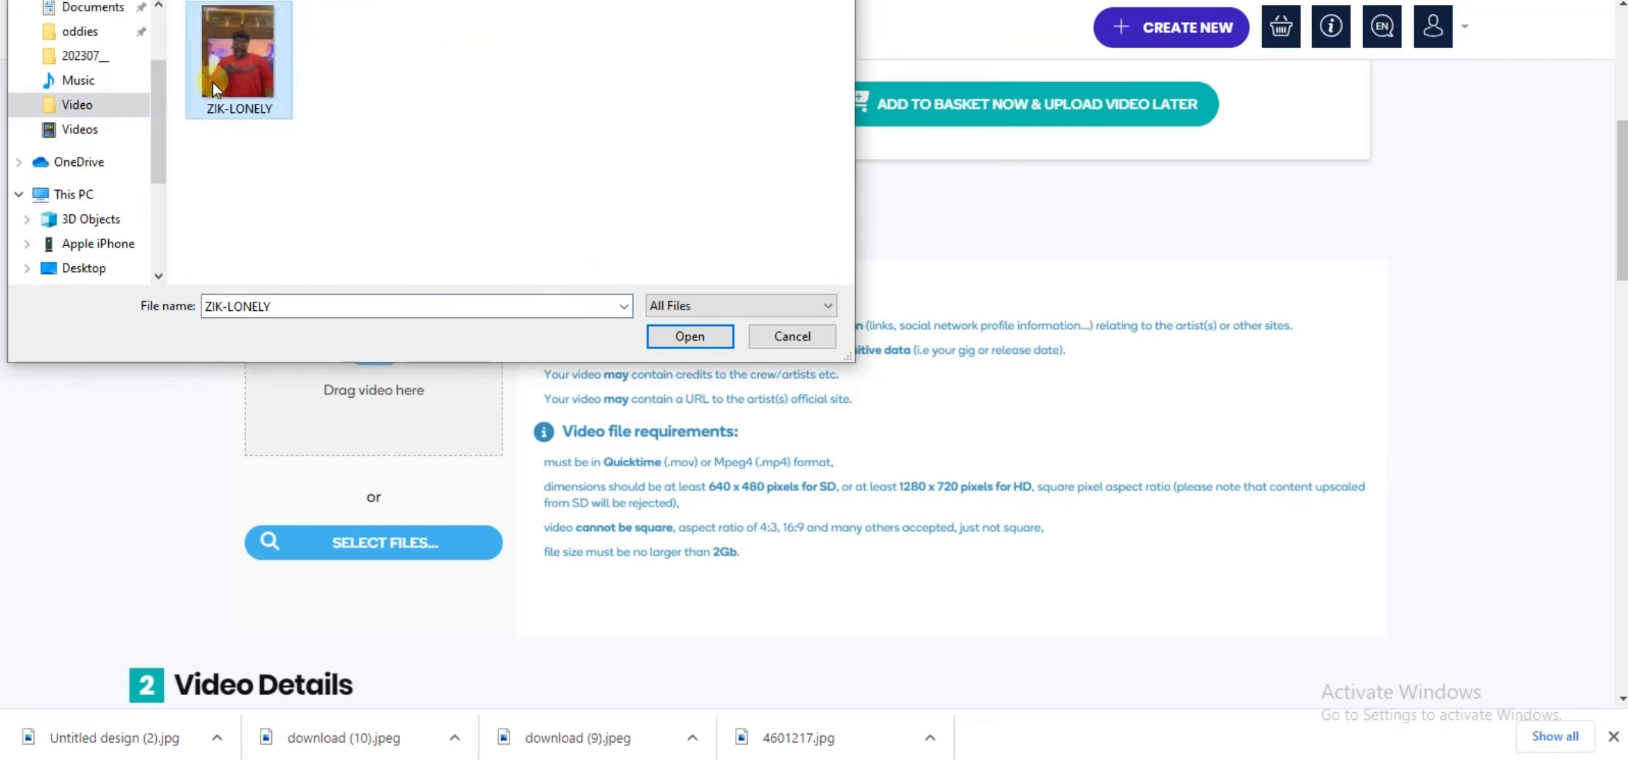
{"action": "left_click", "coordinate": [675, 335]}
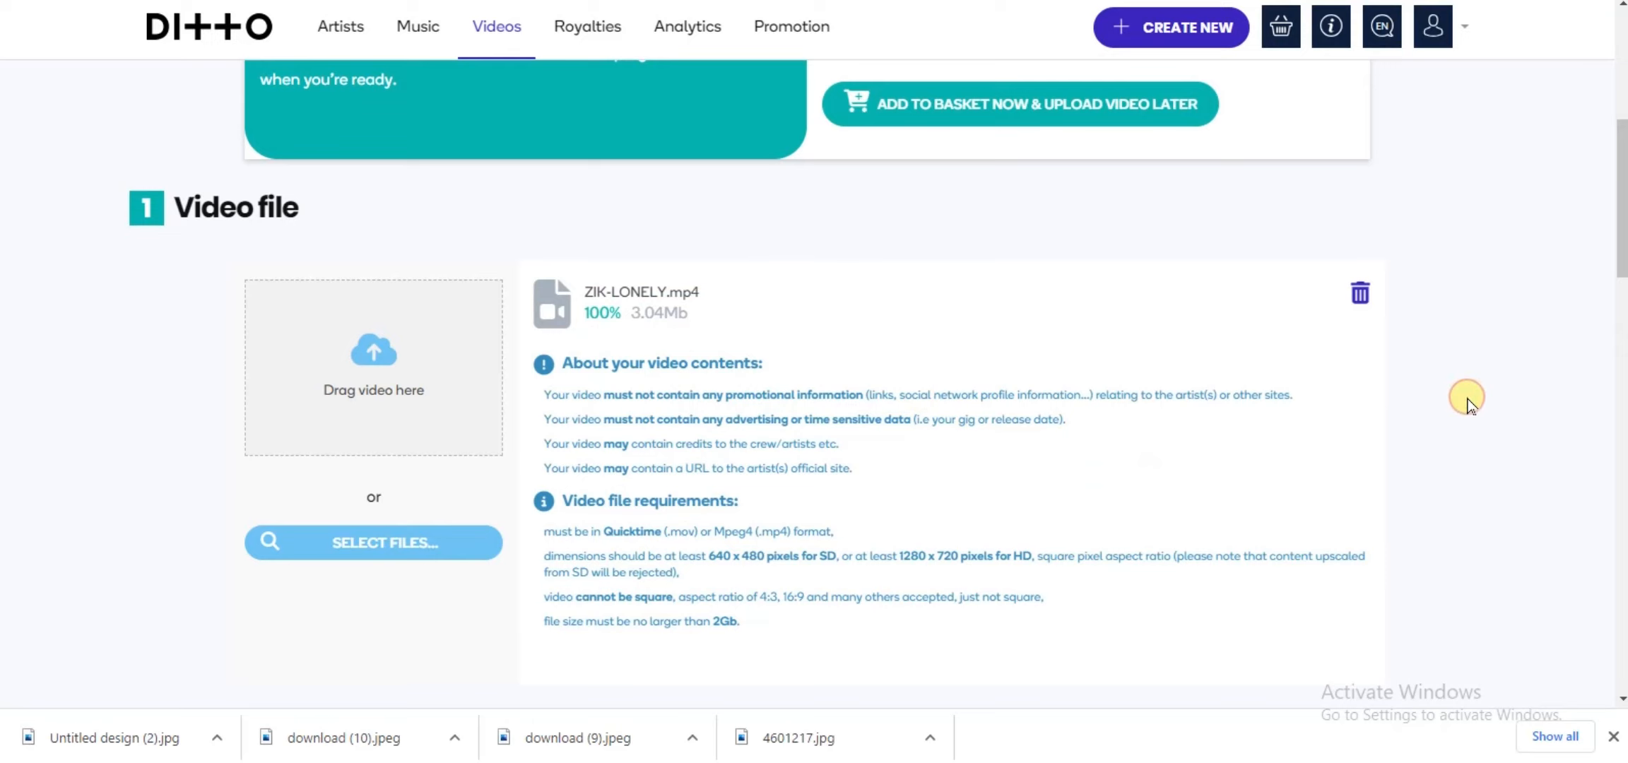
Step: Enter lonely as the video title in the video details
{"action": "scroll", "coordinate": [1467, 402], "scroll_direction": "down", "scroll_amount": 2}
{"action": "scroll", "coordinate": [1468, 403], "scroll_direction": "down", "scroll_amount": 6}
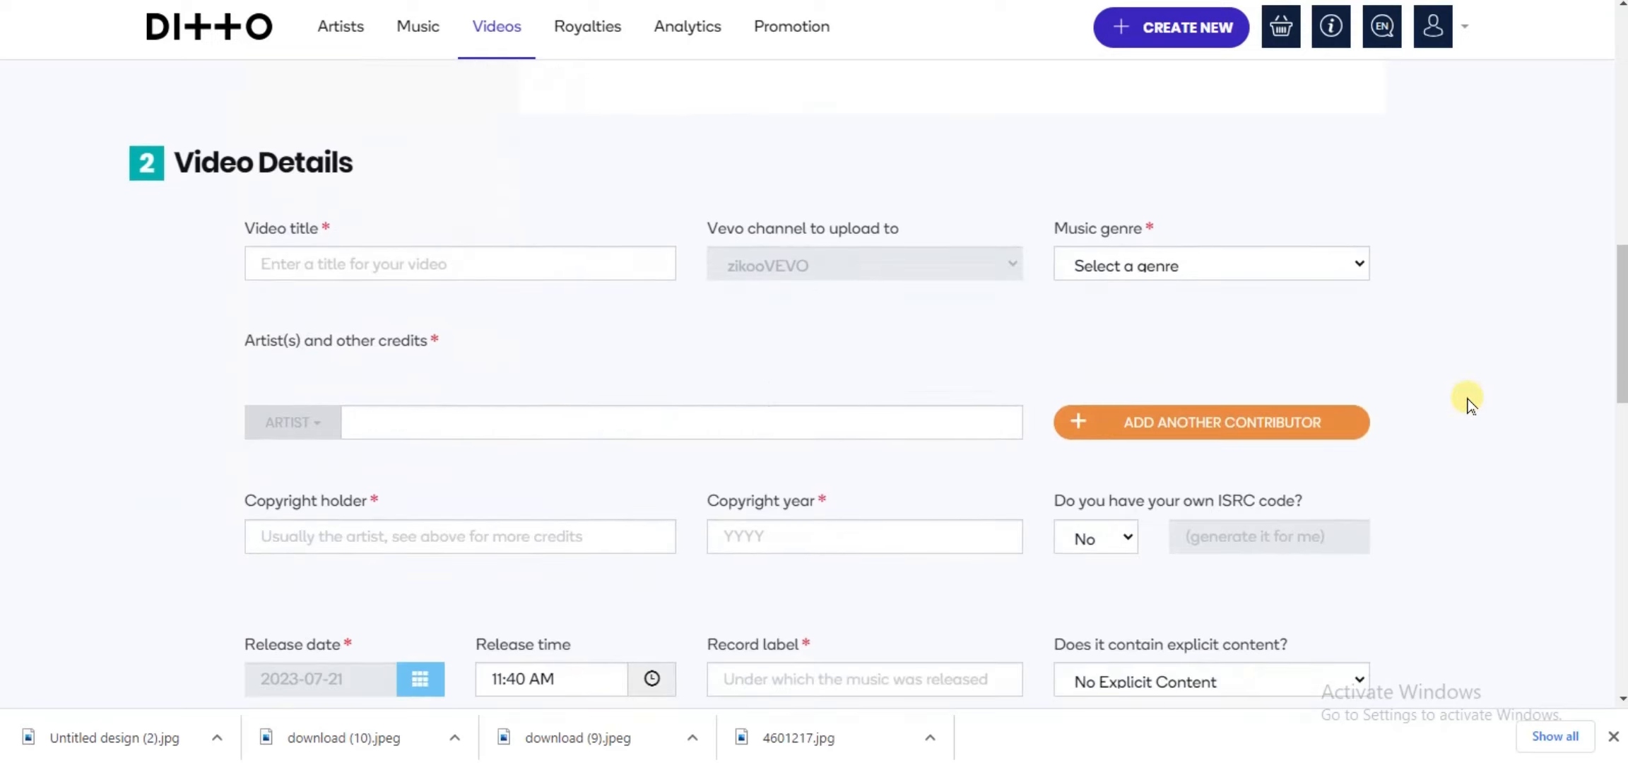
{"action": "left_click", "coordinate": [457, 275]}
{"action": "type", "text": "lonely"}
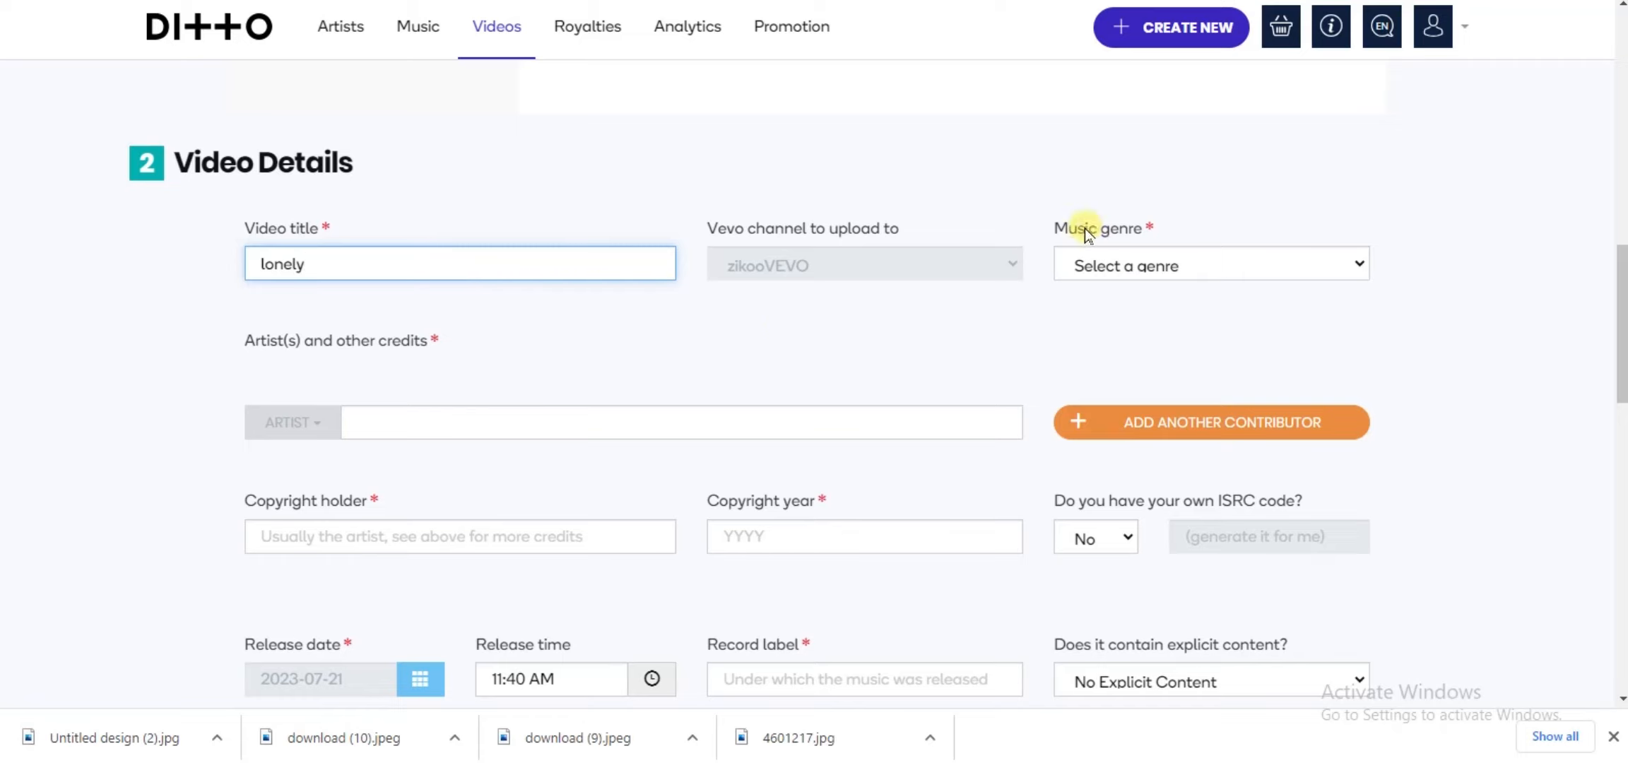
Step: Set the music genre to Afrobeats and enter none in the artist credit
{"action": "left_click", "coordinate": [1299, 266]}
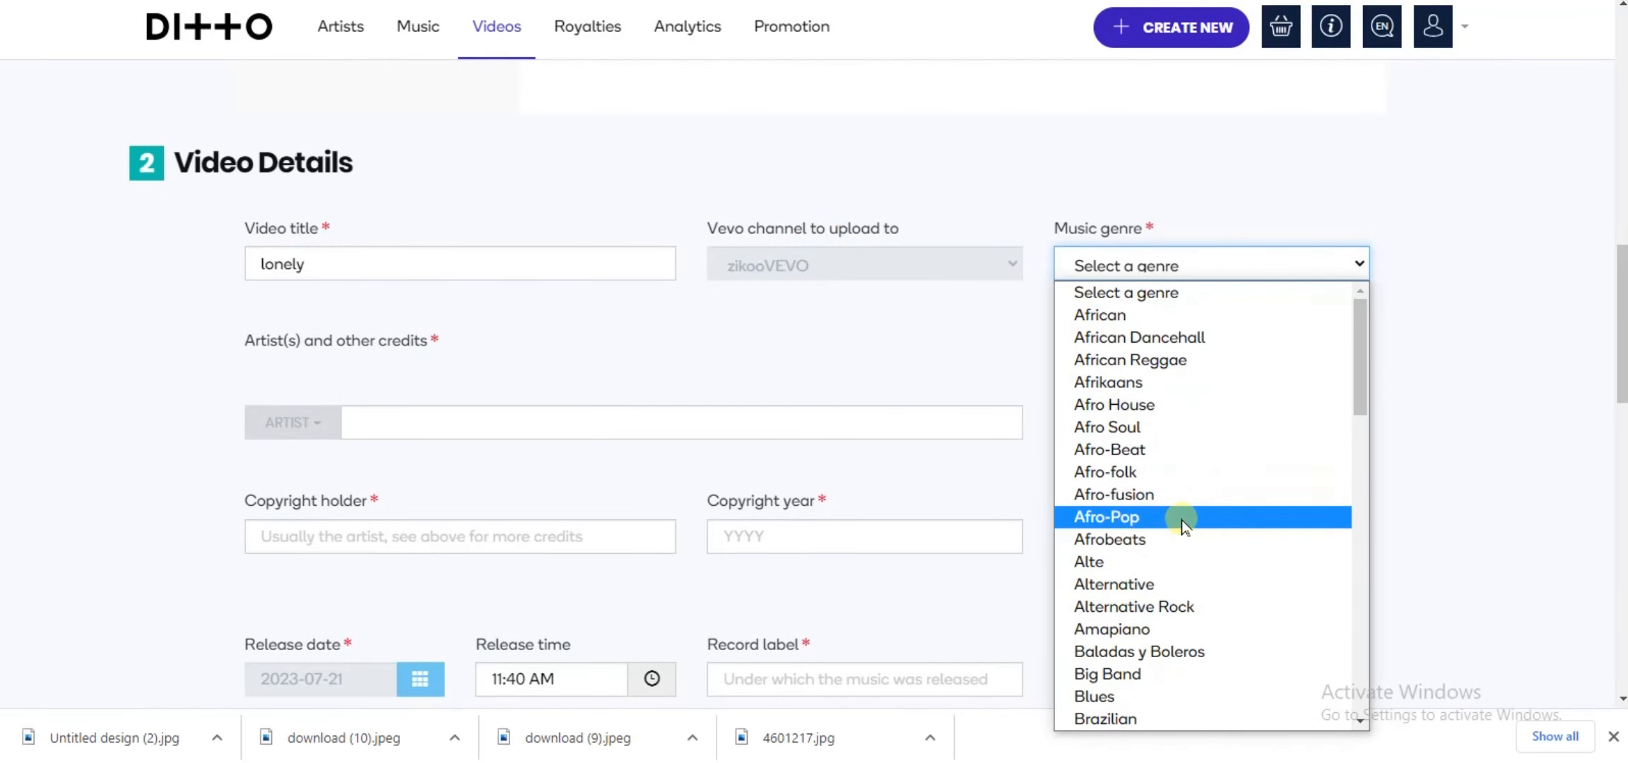
{"action": "left_click", "coordinate": [1168, 537]}
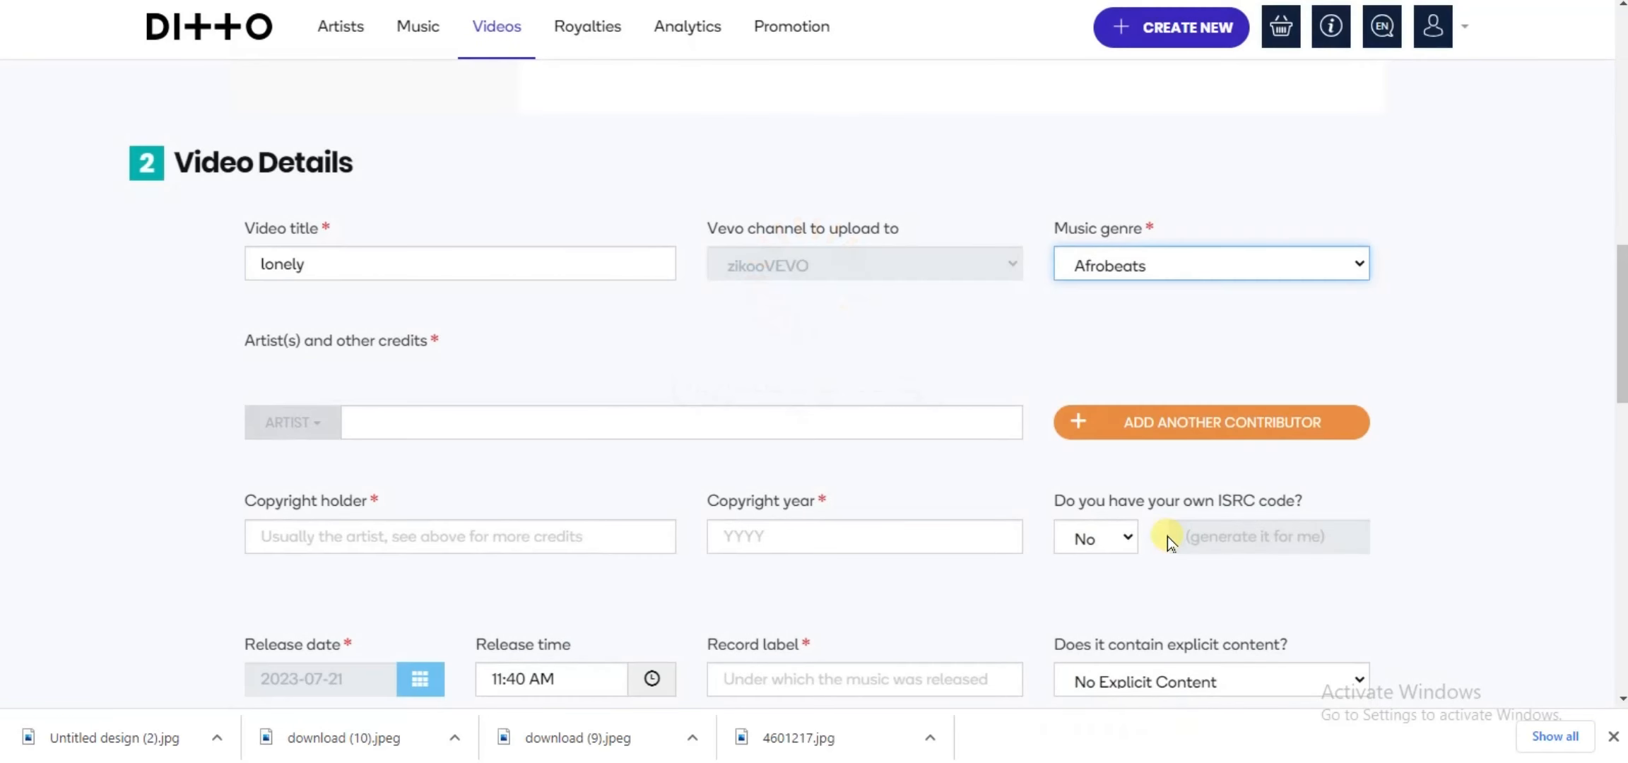
{"action": "left_click", "coordinate": [443, 425]}
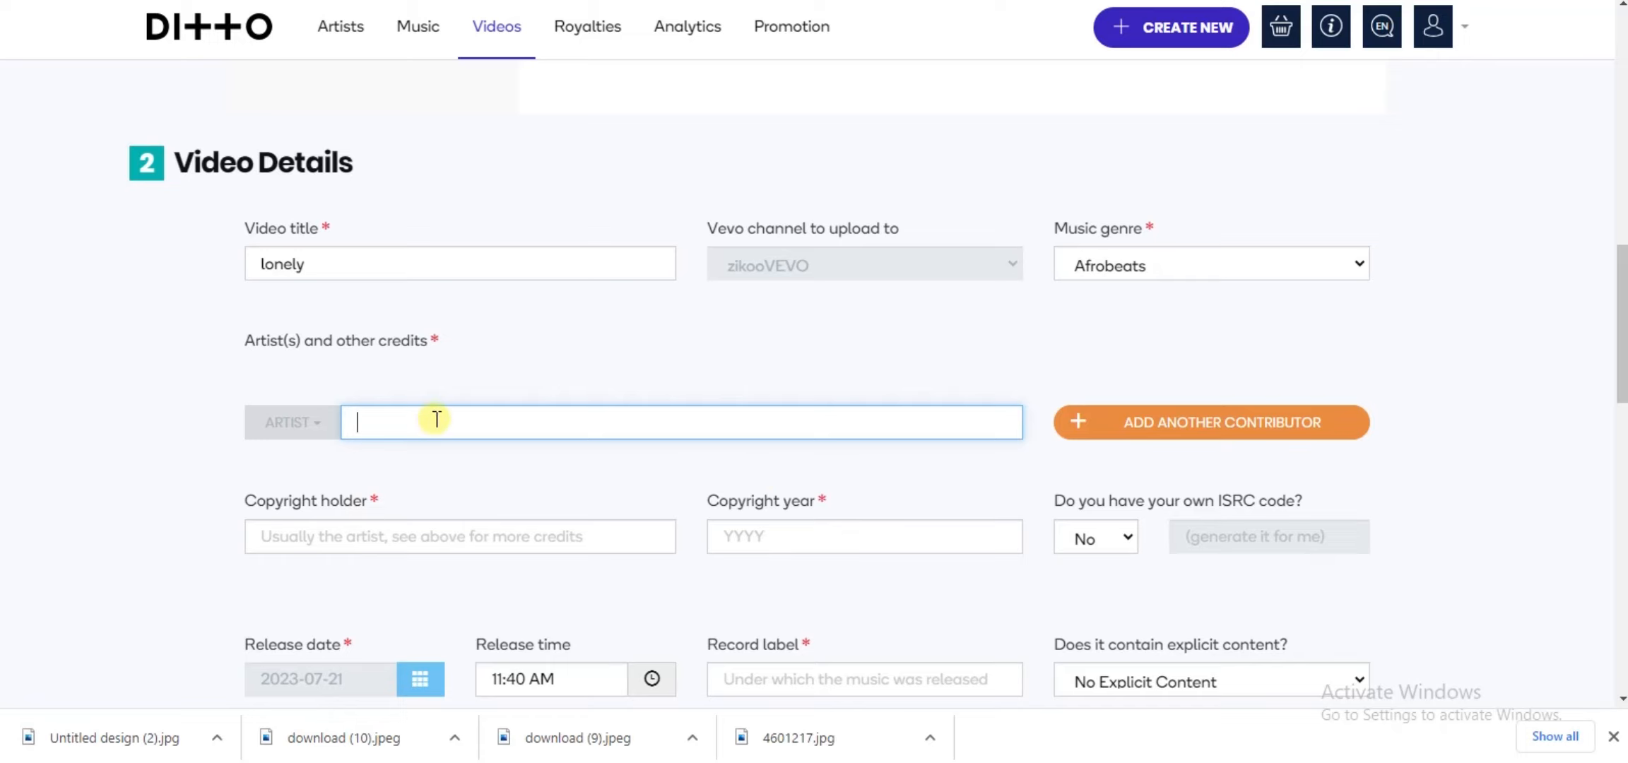
{"action": "type", "text": "none"}
Step: Try to use the artist's stage name as the copyright holder
{"action": "left_click", "coordinate": [346, 534]}
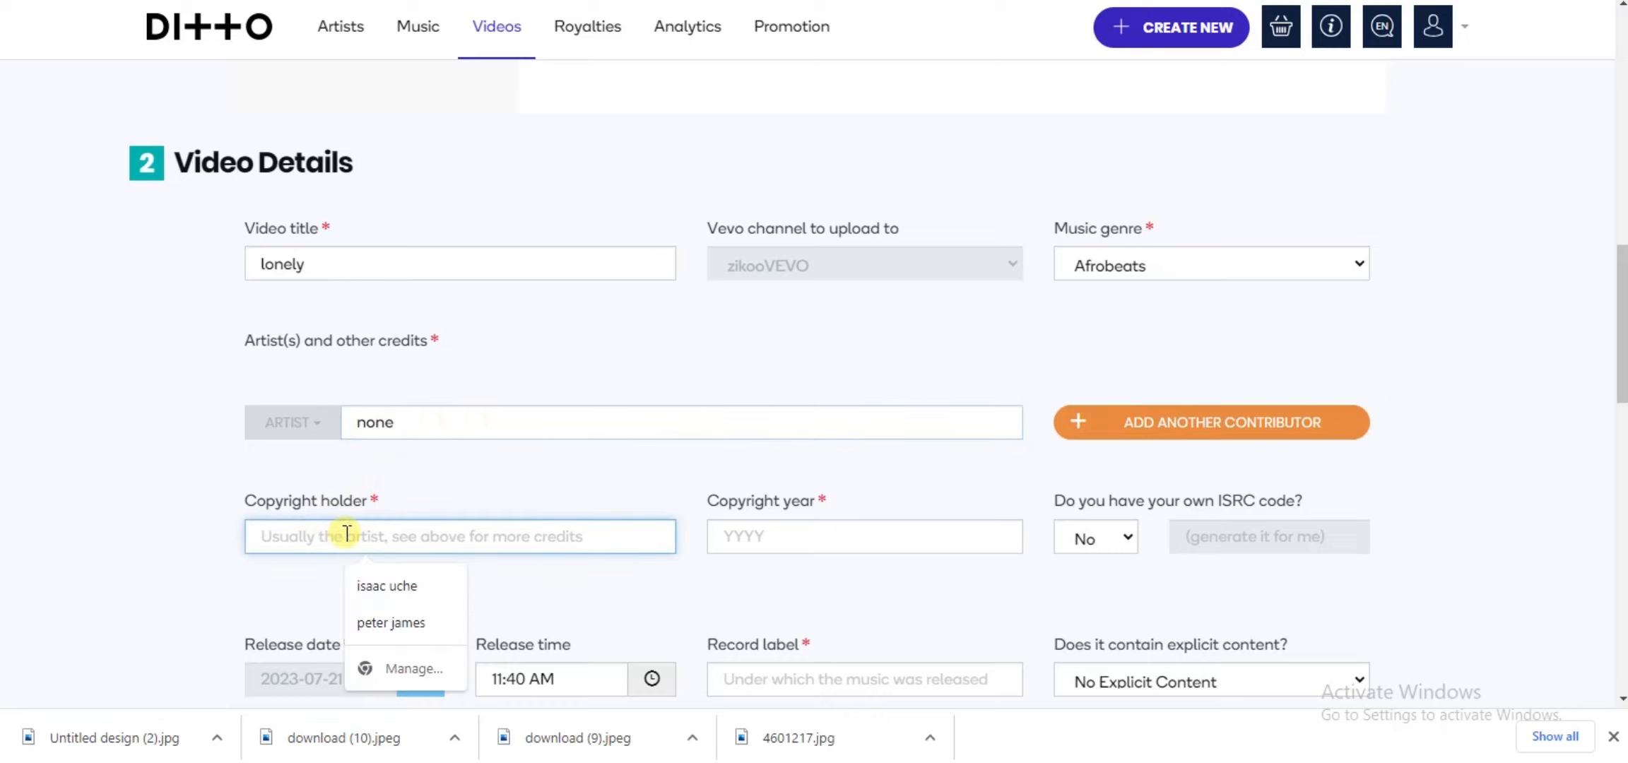
{"action": "type", "text": "zi"}
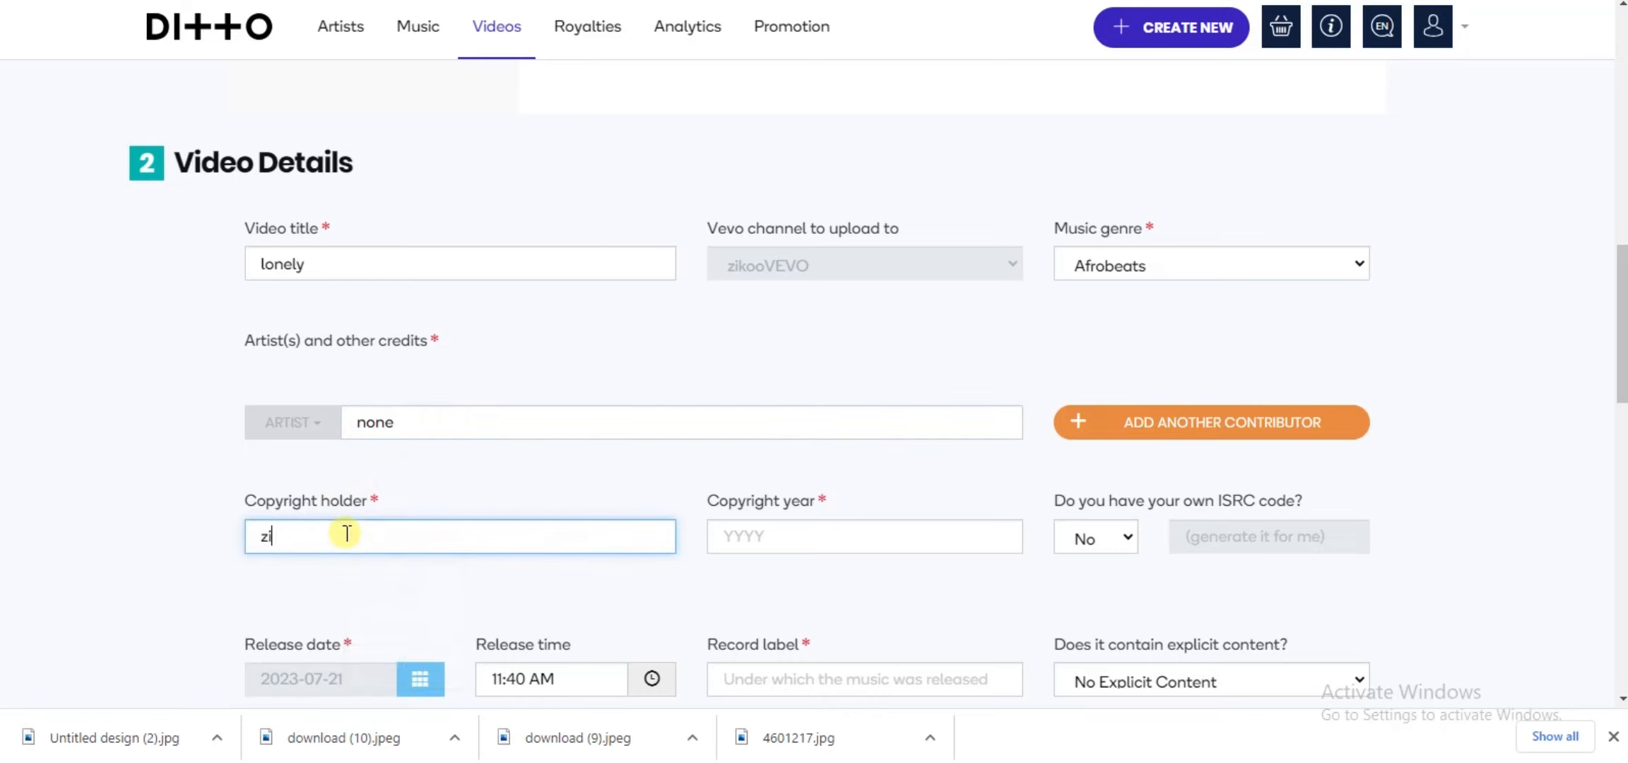
{"action": "type", "text": "koo"}
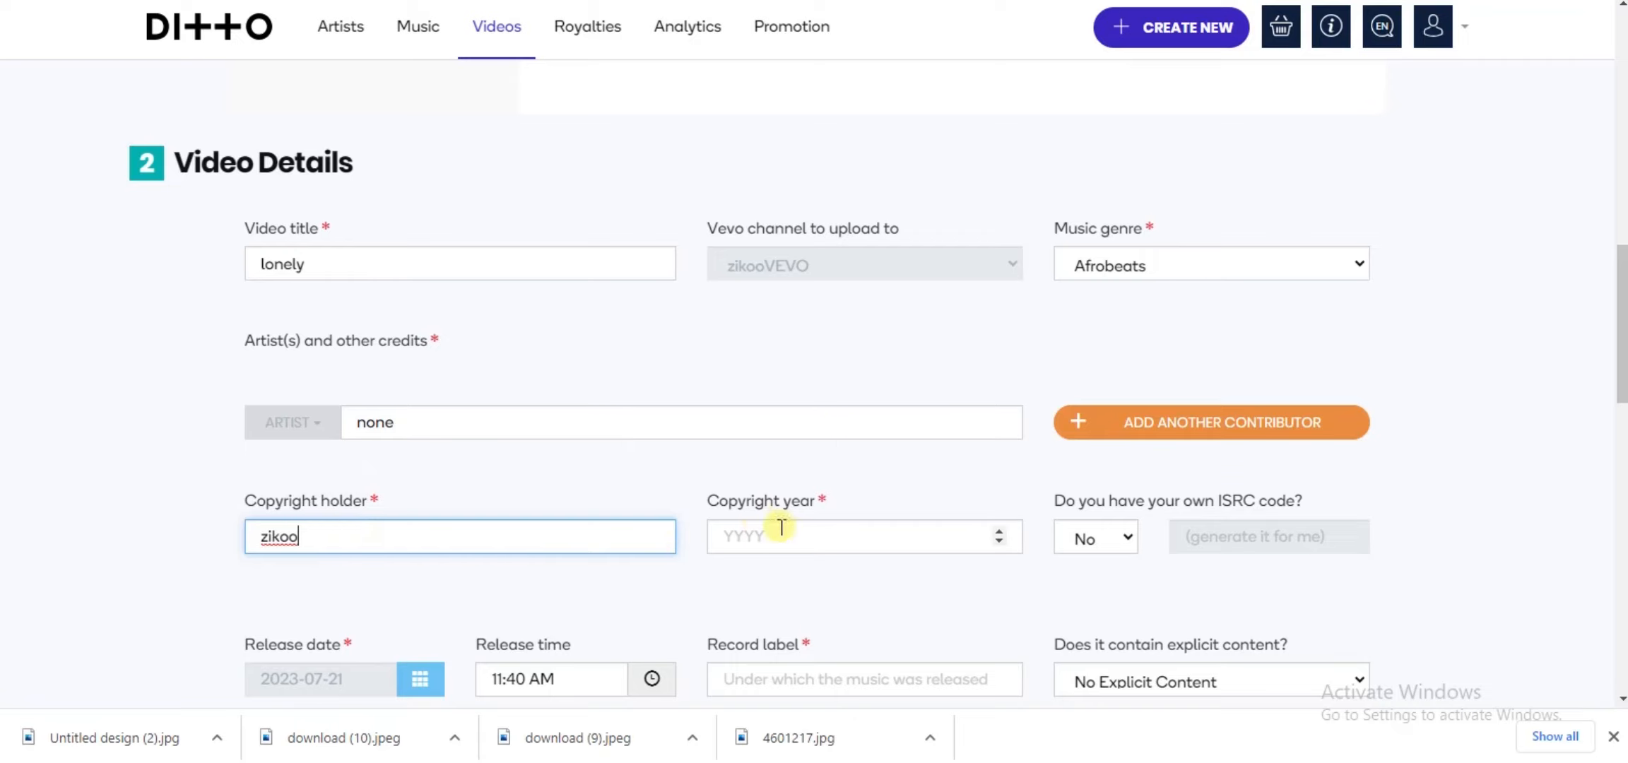
{"action": "left_click", "coordinate": [809, 542]}
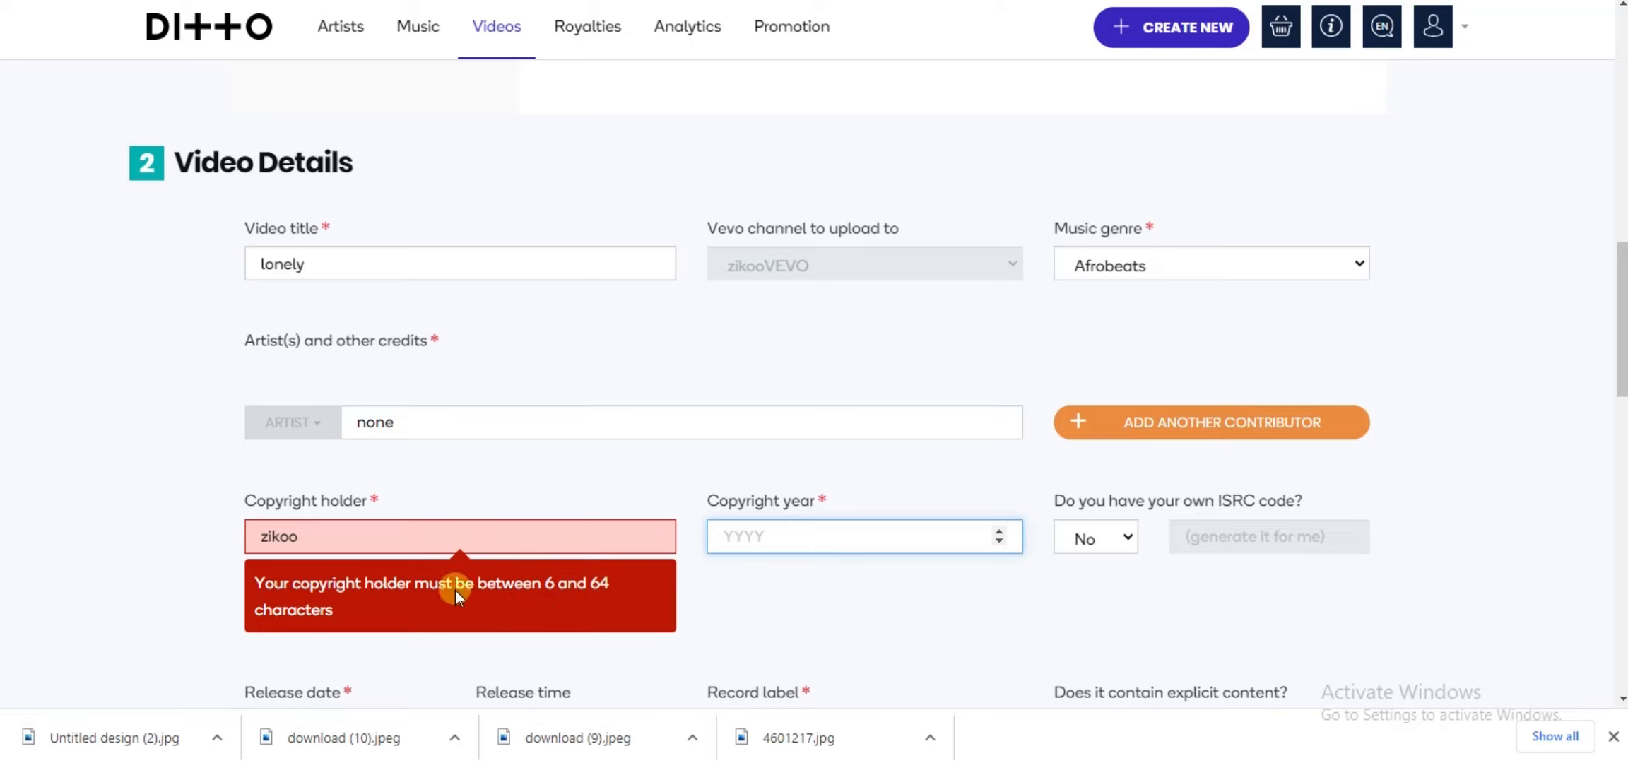
Step: Replace the copyright holder entry with the holder's full name
{"action": "left_click", "coordinate": [504, 549]}
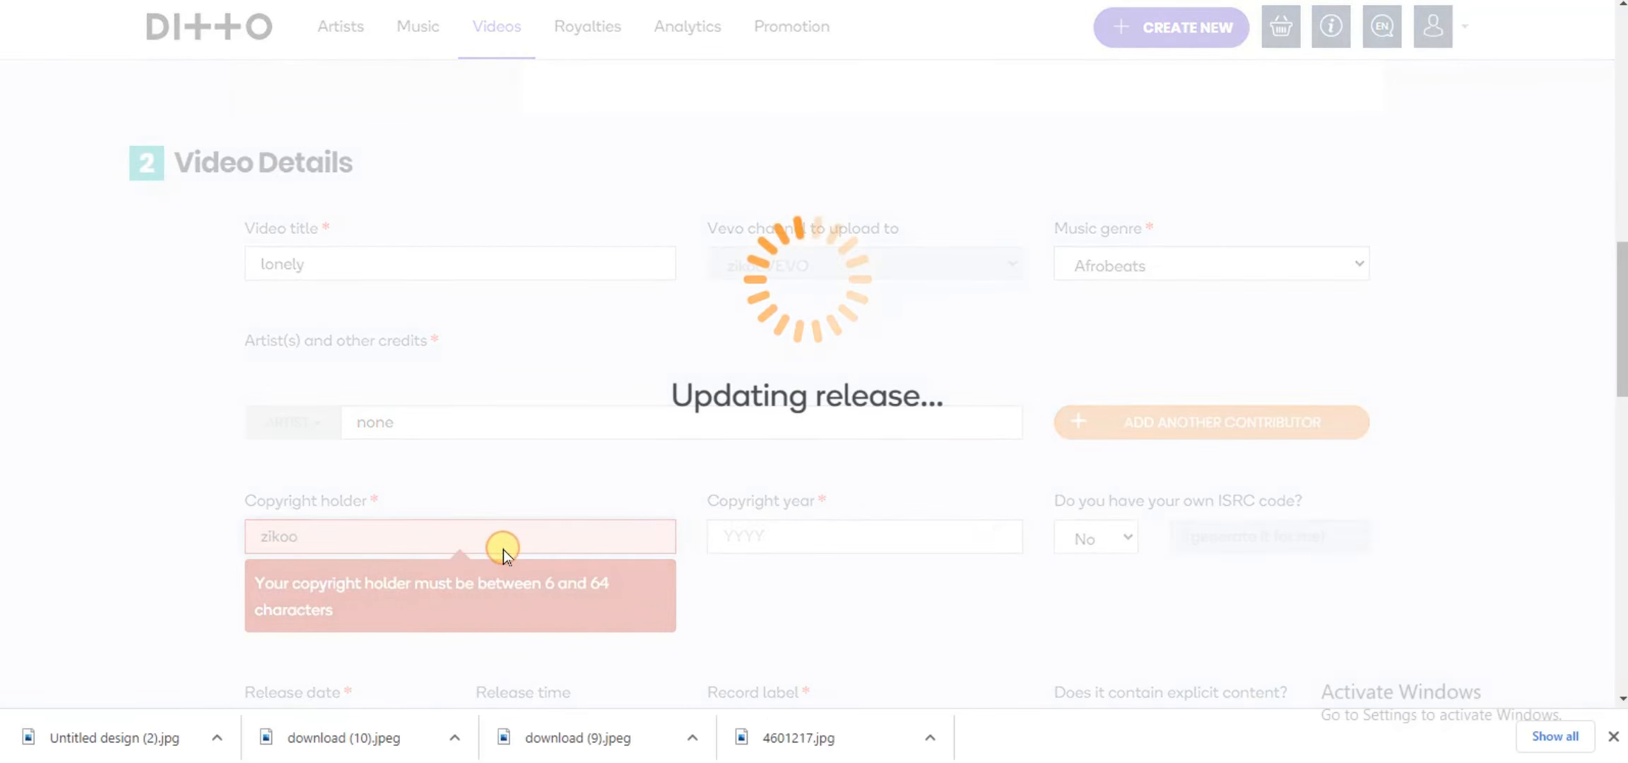
{"action": "key", "text": "BackSpace"}
{"action": "key", "text": "BackSpace"}
{"action": "key", "text": "BackSpace"}
{"action": "key", "text": "BackSpace"}
{"action": "key", "text": "BackSpace"}
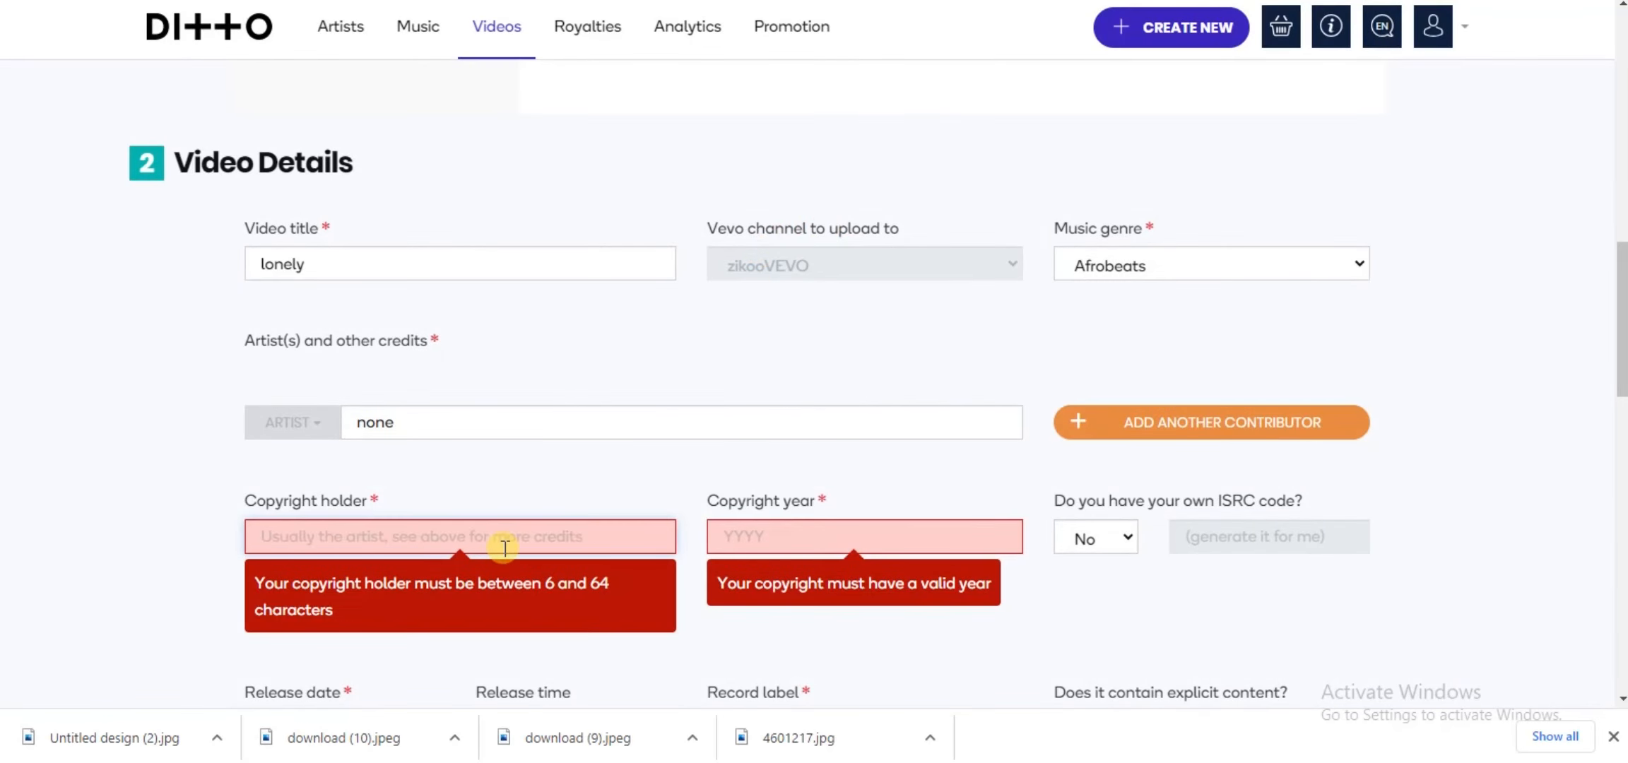
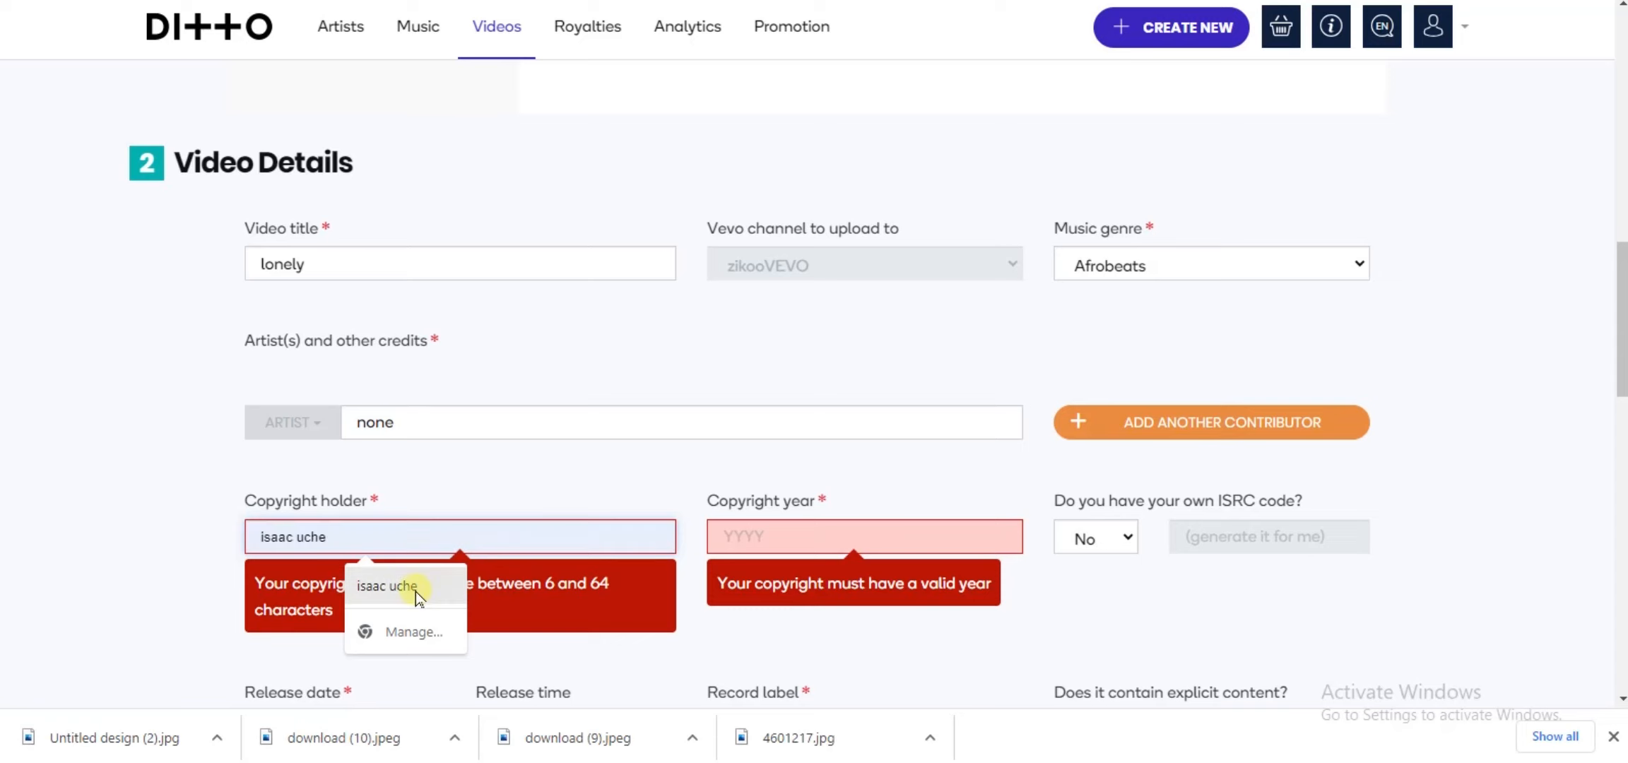
{"action": "left_click", "coordinate": [417, 591]}
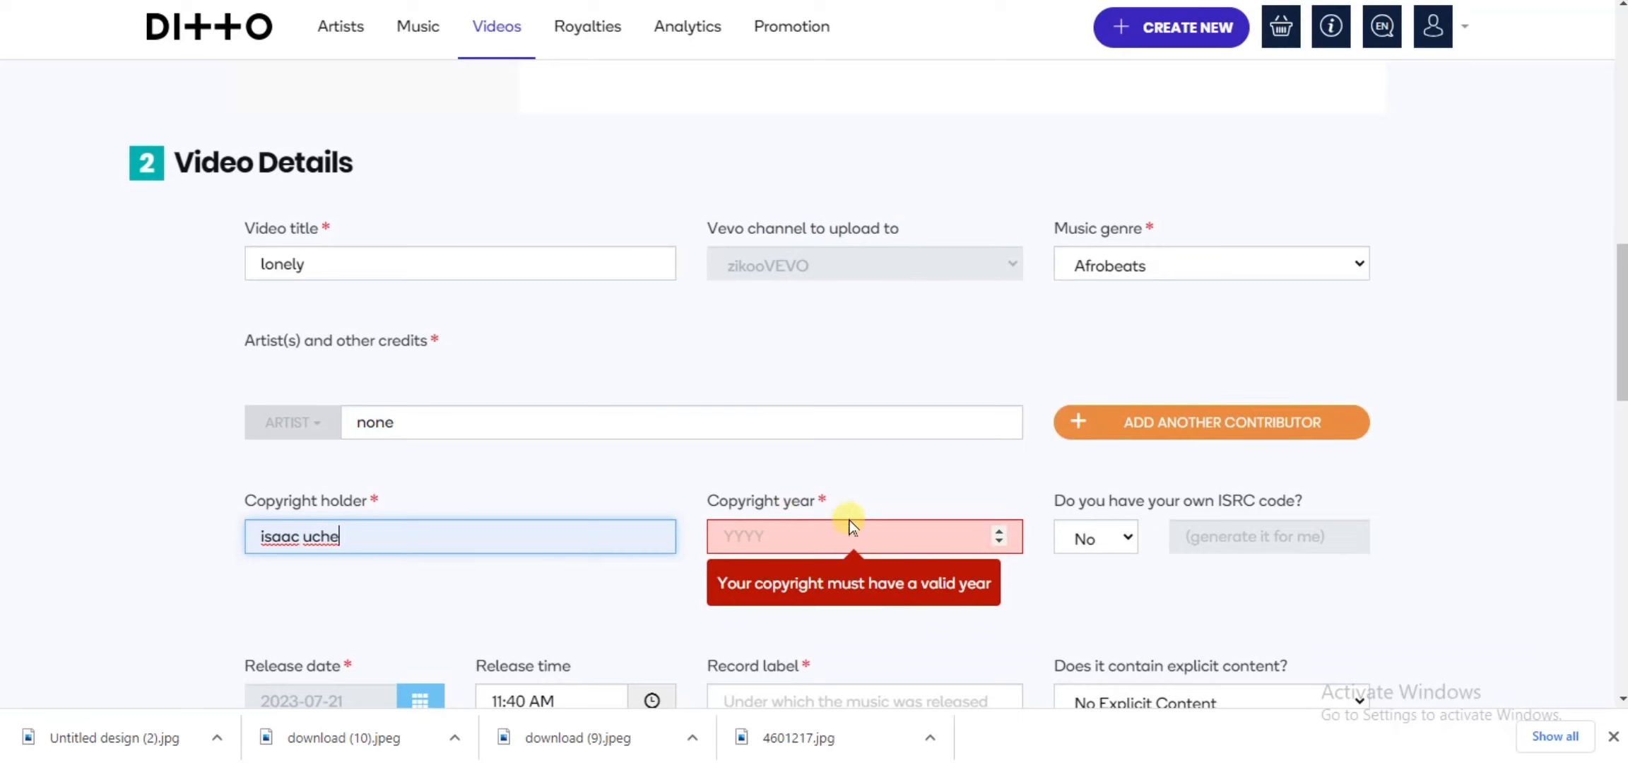
Step: Set the copyright year to 2023
{"action": "left_click", "coordinate": [1000, 543]}
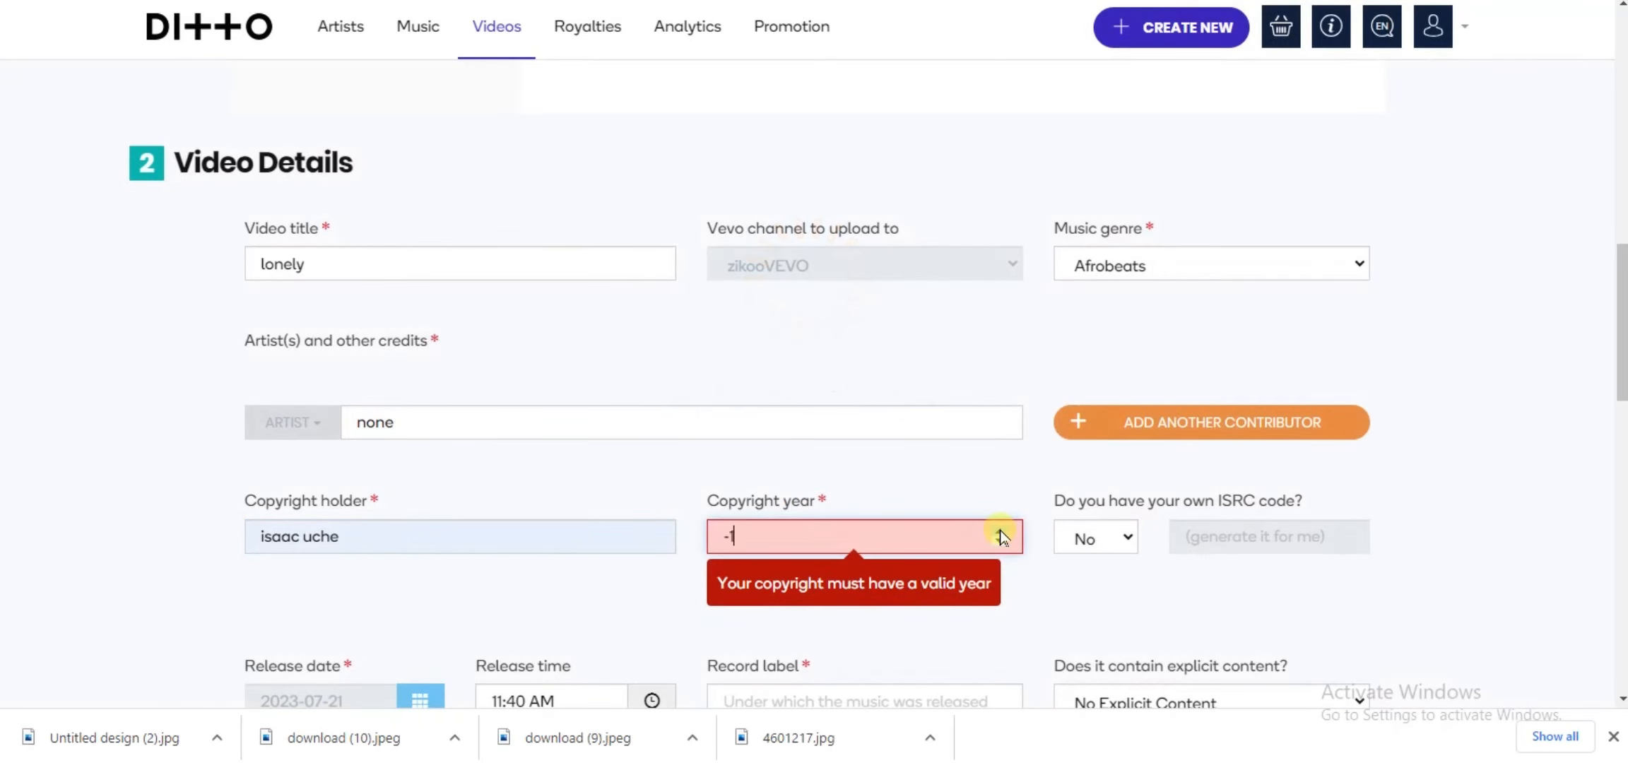
{"action": "left_click", "coordinate": [1000, 530]}
{"action": "left_click", "coordinate": [1000, 531]}
{"action": "left_click", "coordinate": [1000, 531]}
{"action": "left_click", "coordinate": [1000, 530]}
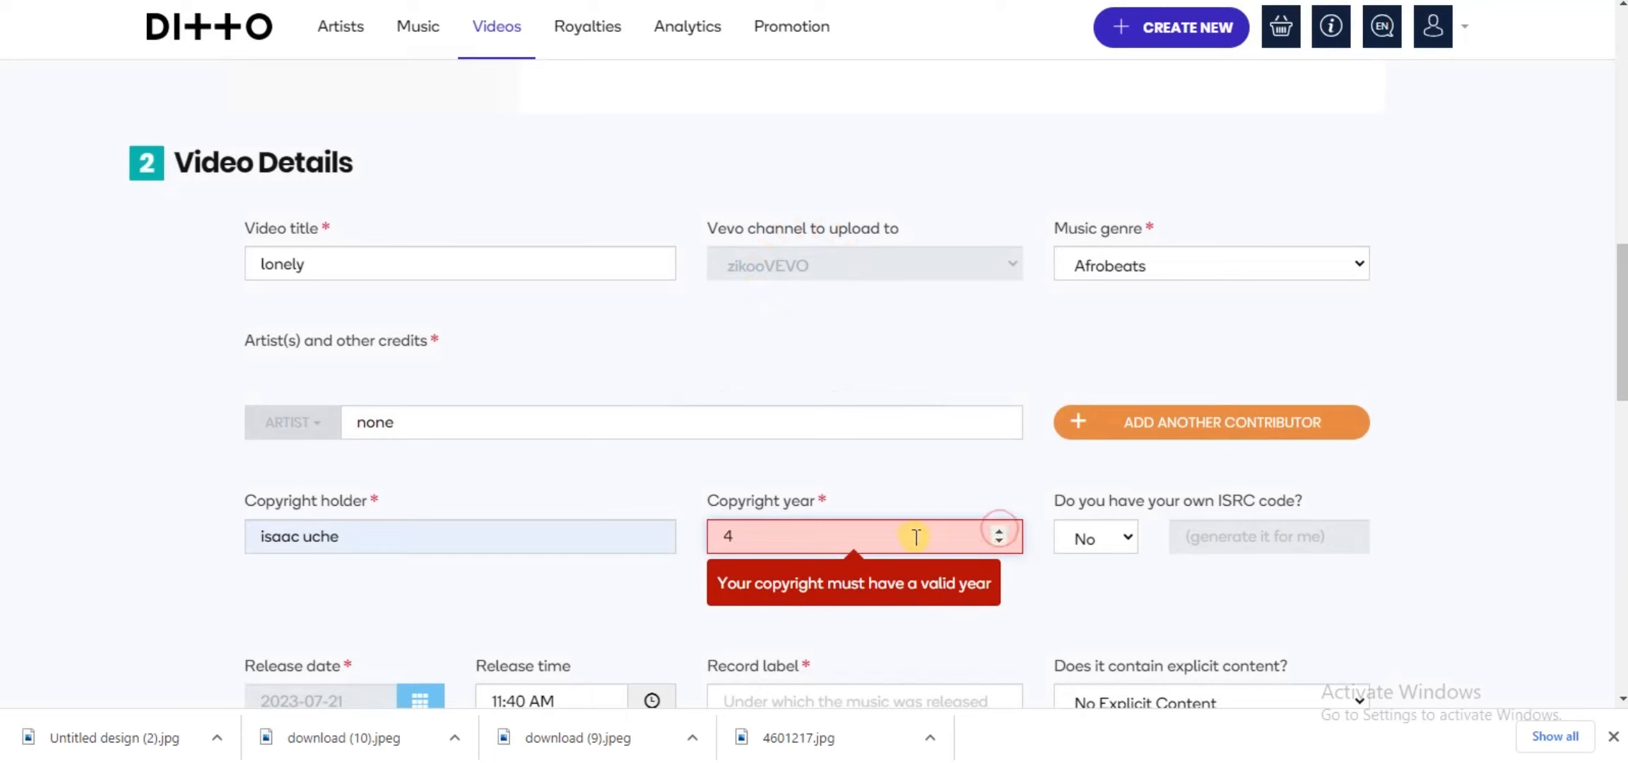
{"action": "key", "text": "BackSpace"}
{"action": "type", "text": "2023"}
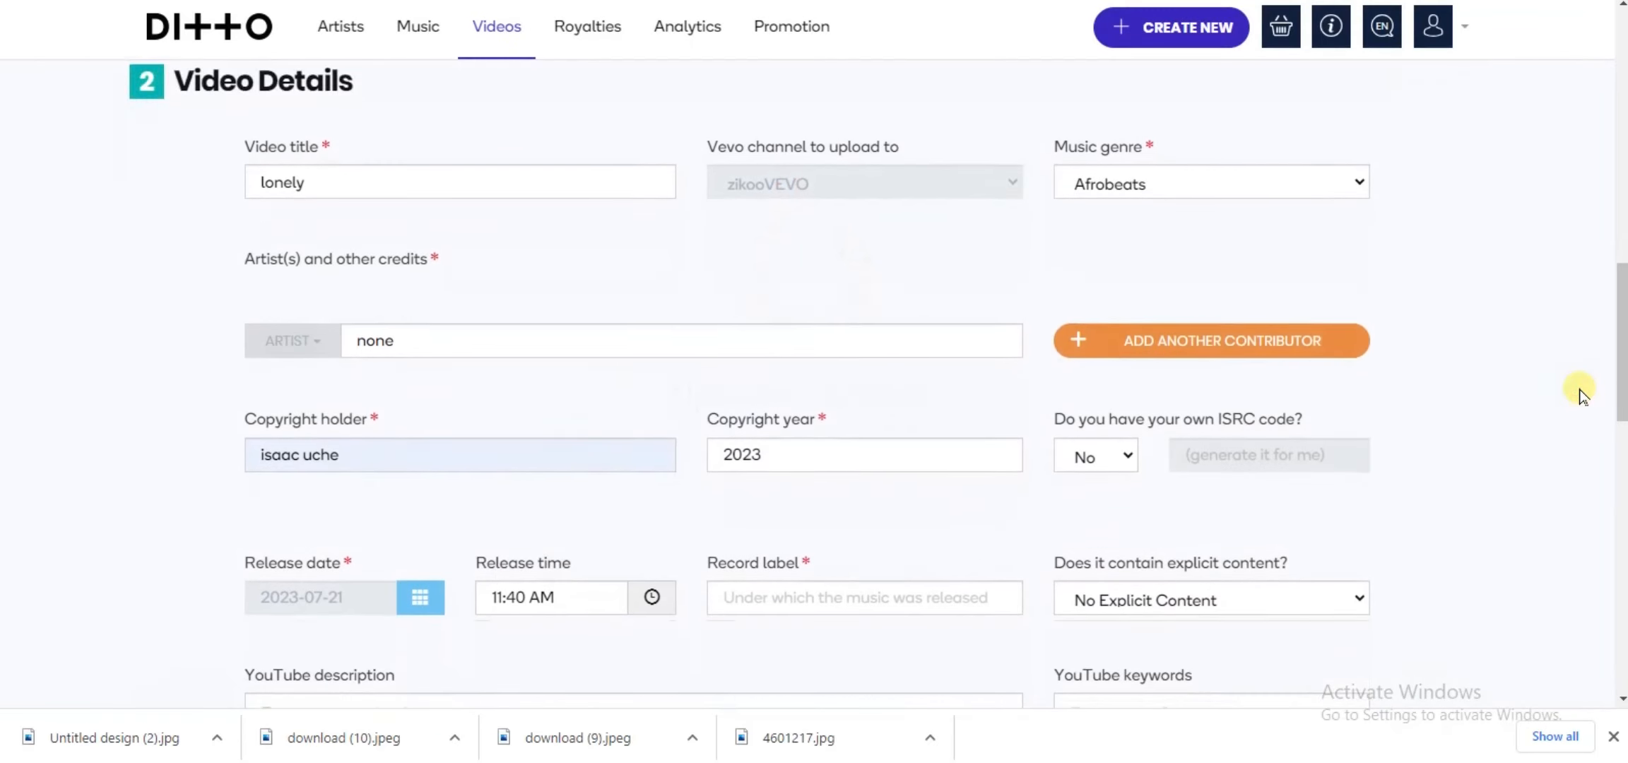
Step: Set the video's release date to 2023-07-23
{"action": "scroll", "coordinate": [1583, 390], "scroll_direction": "down", "scroll_amount": 2}
{"action": "scroll", "coordinate": [1580, 394], "scroll_direction": "down", "scroll_amount": 3}
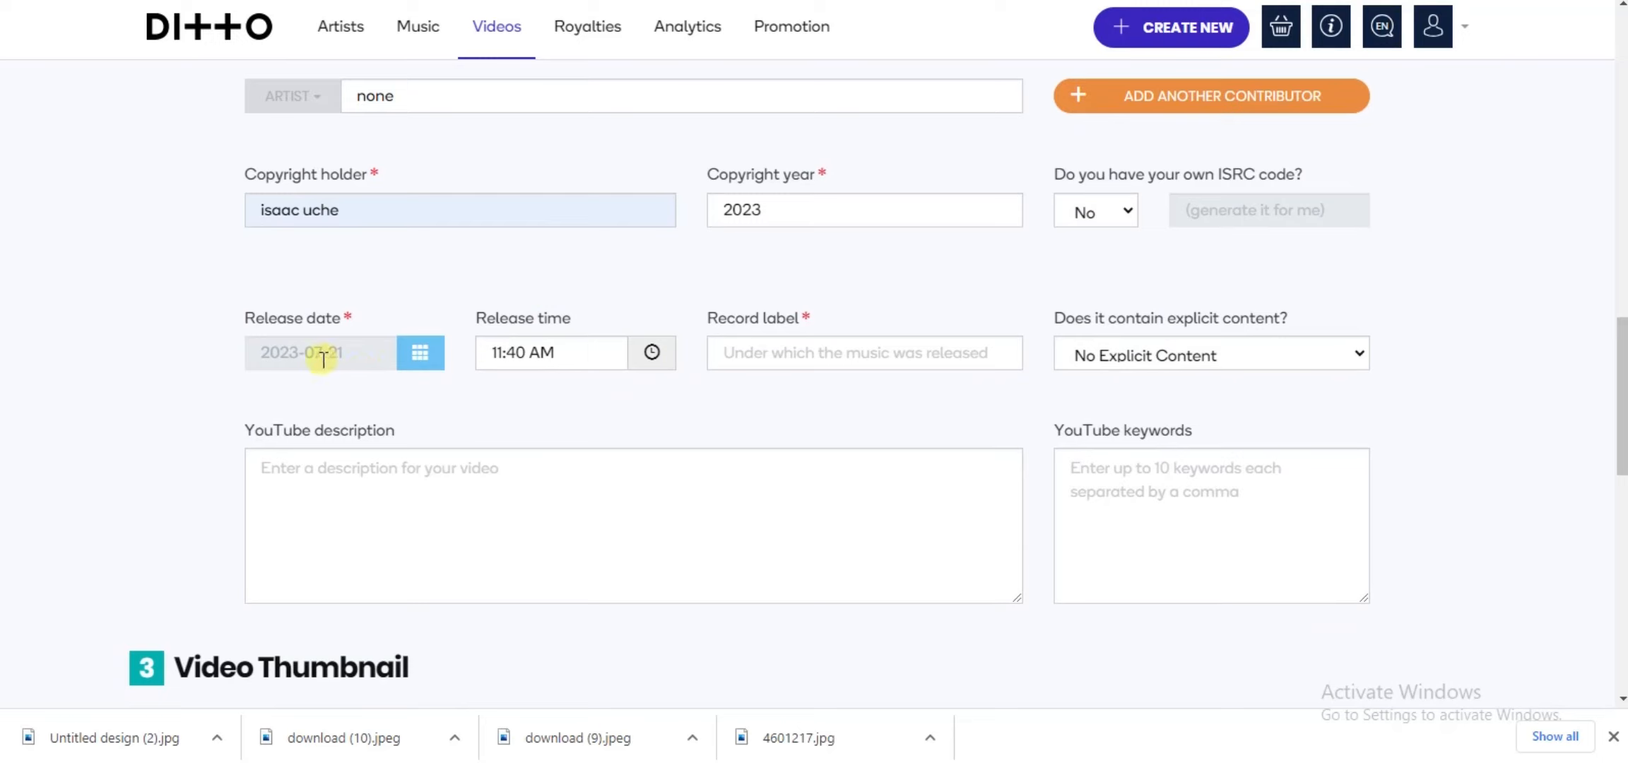
{"action": "left_click", "coordinate": [368, 355]}
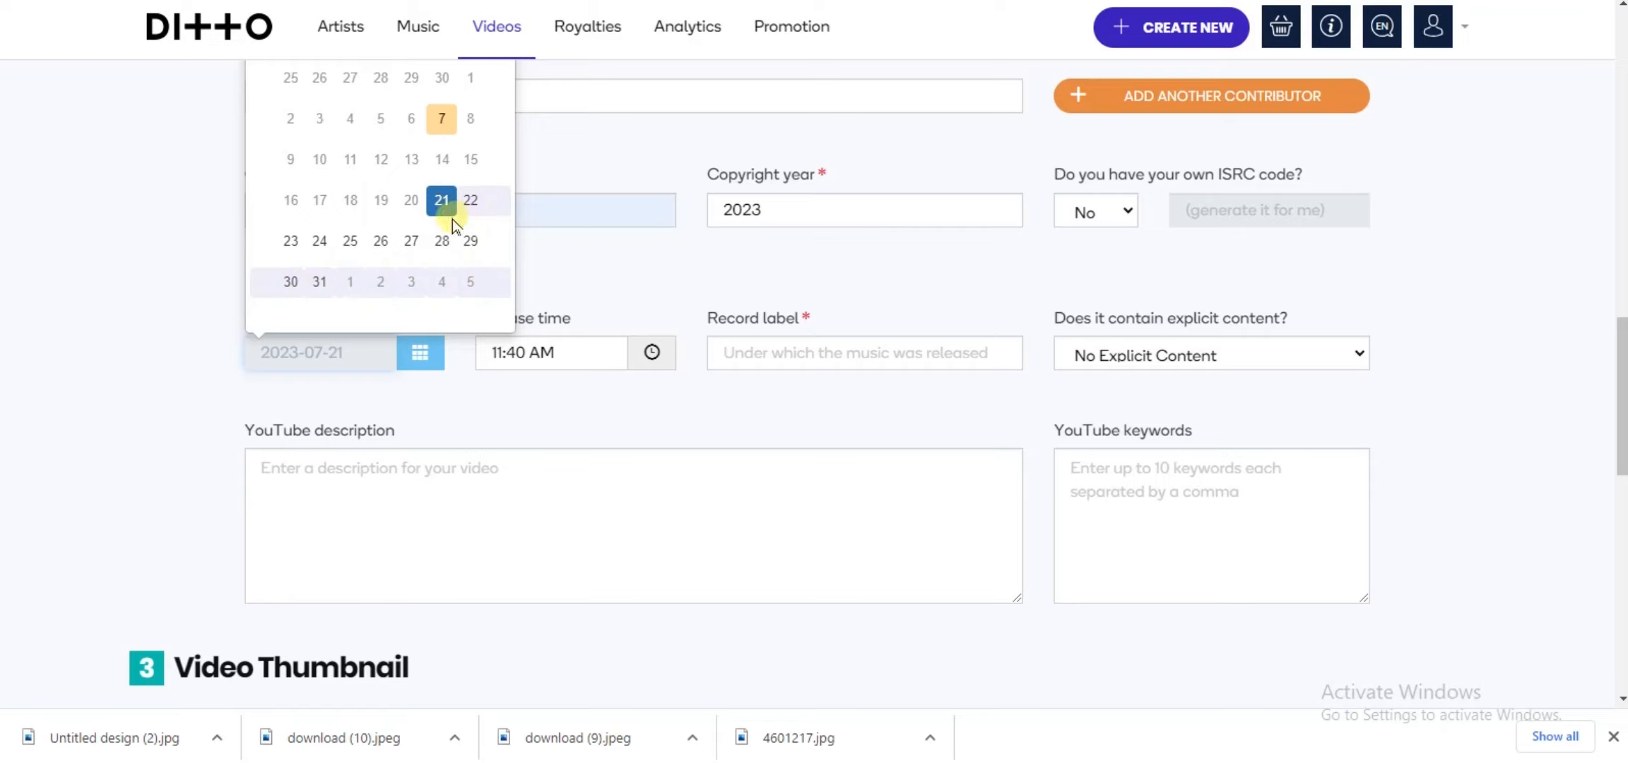
{"action": "left_click", "coordinate": [289, 242]}
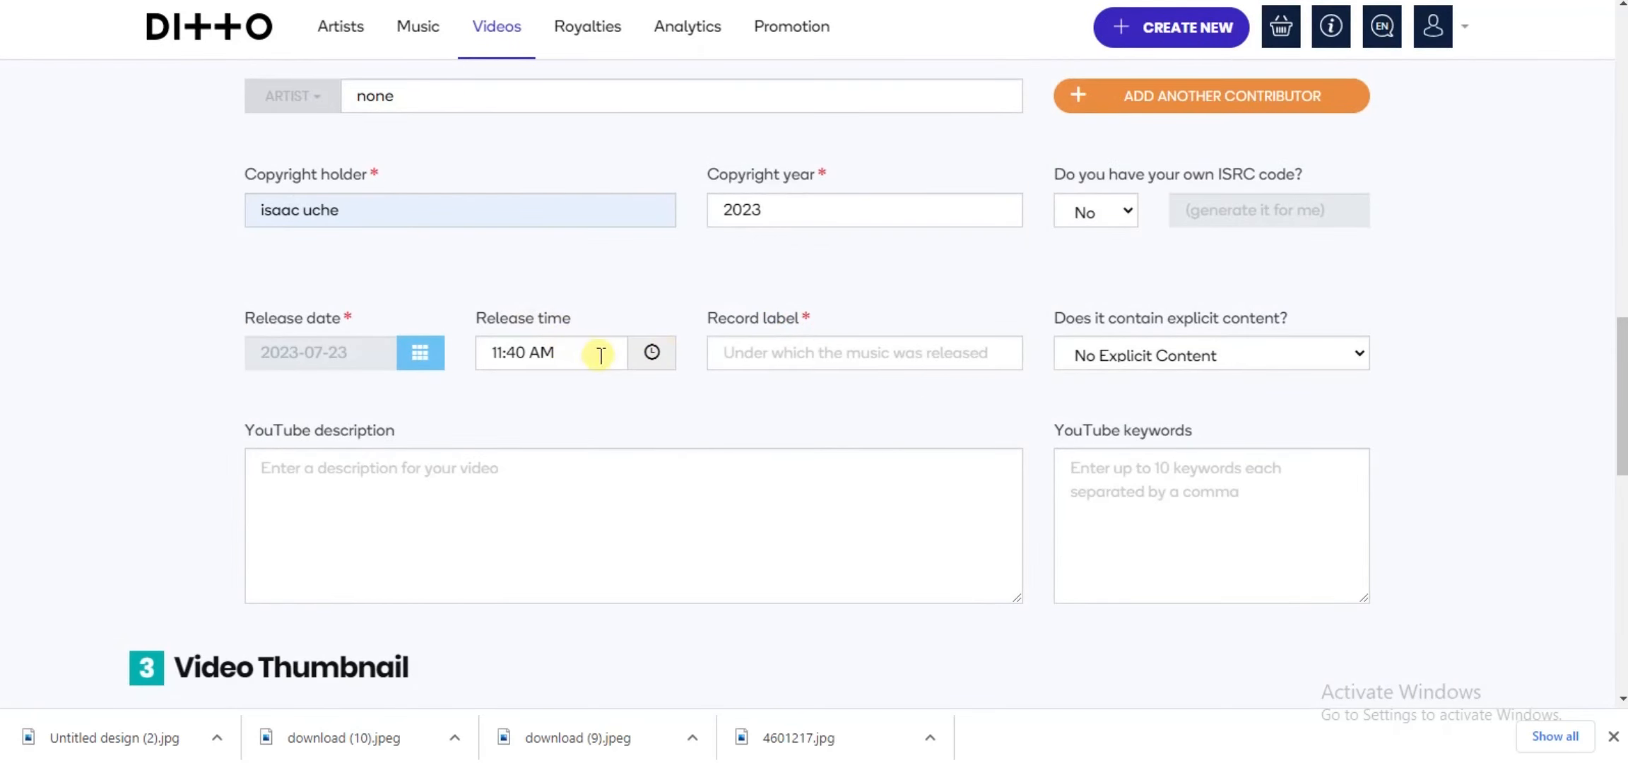
Step: Enter none as the record label and choose No Explicit Content for the explicit content setting
{"action": "left_click", "coordinate": [788, 354]}
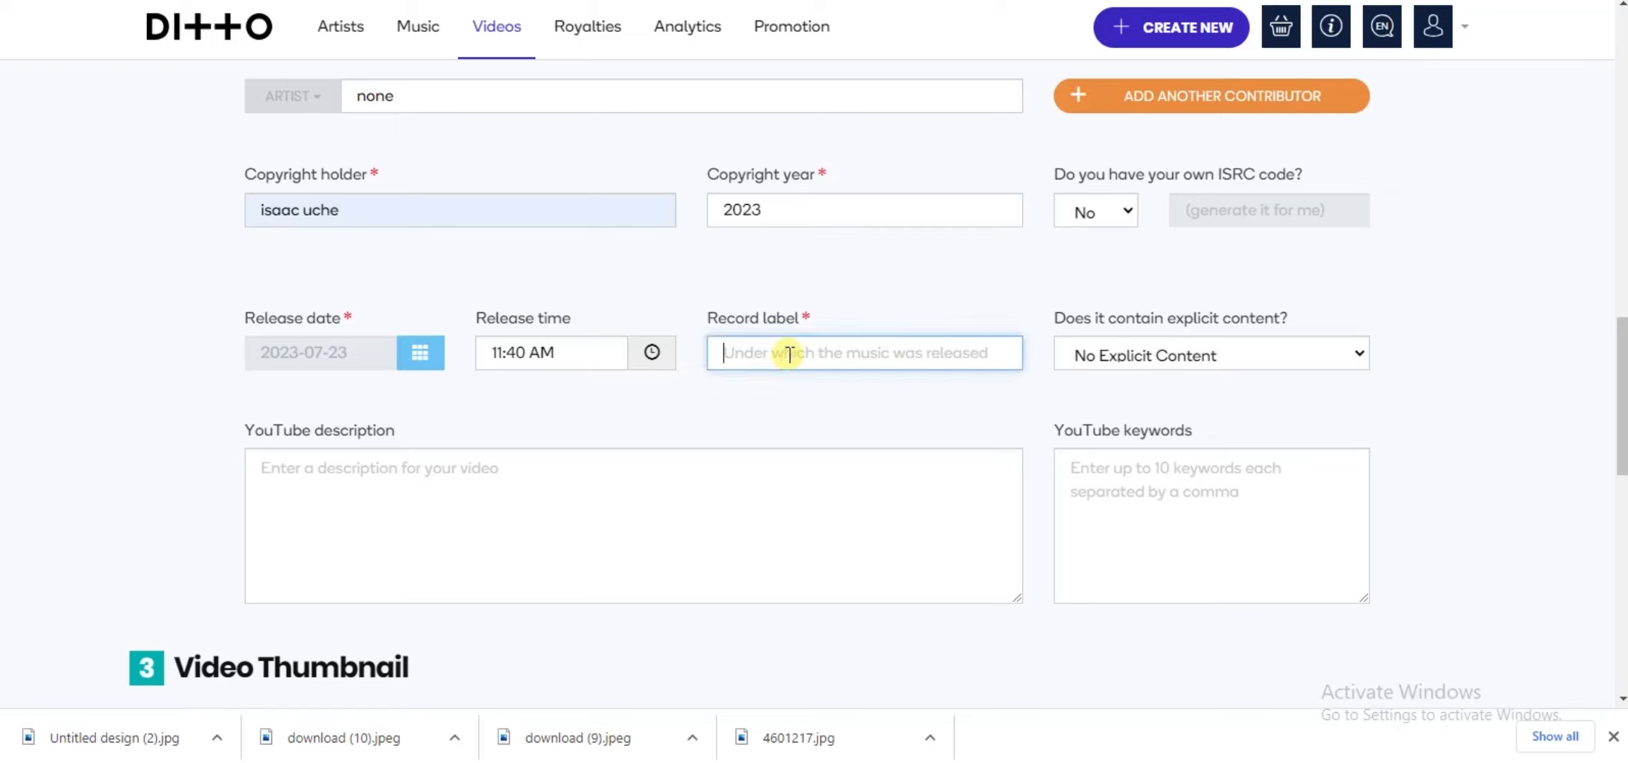
{"action": "type", "text": "none"}
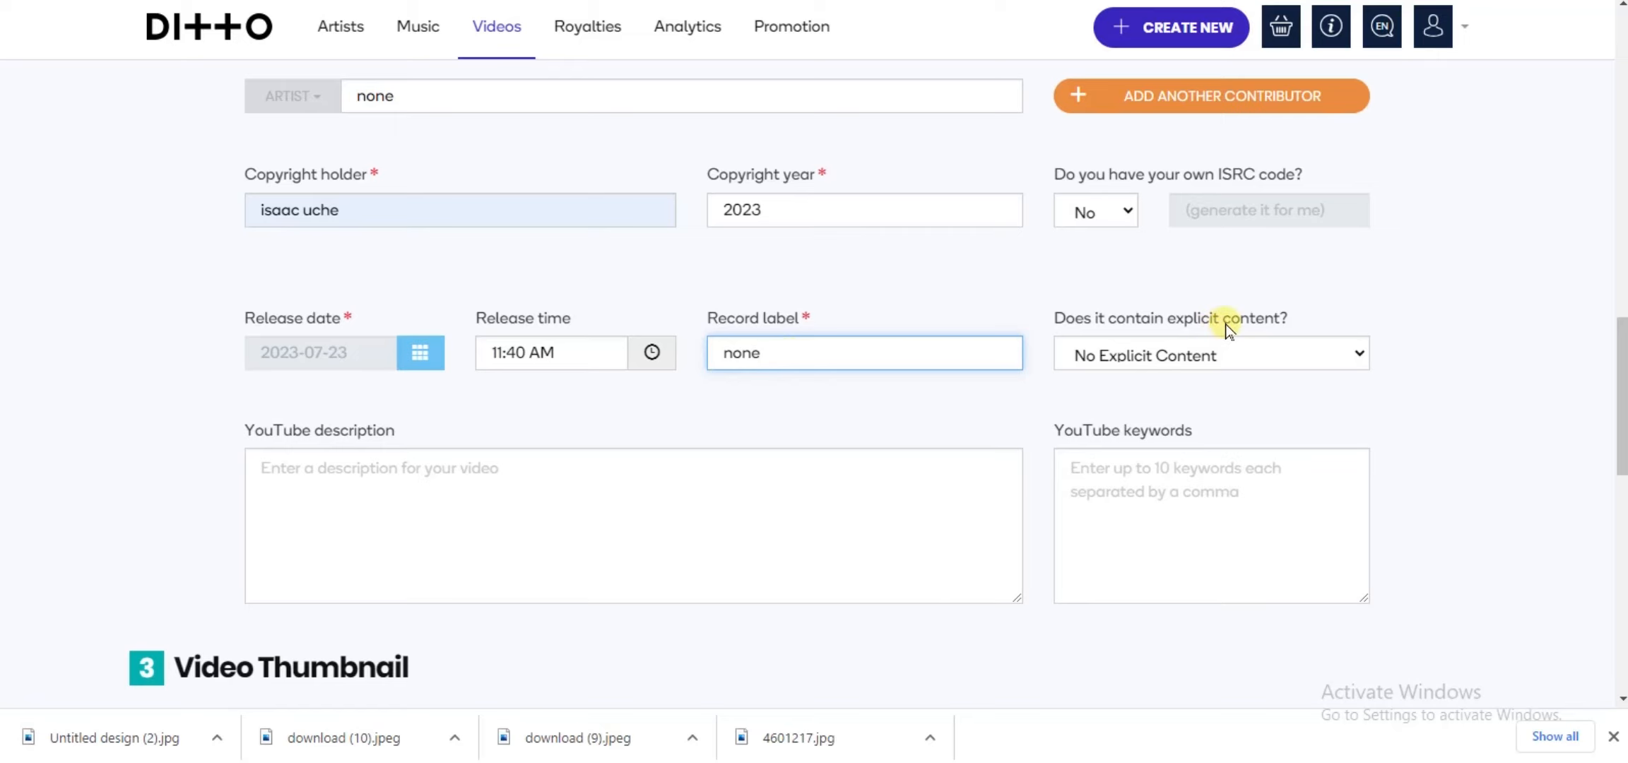
{"action": "left_click", "coordinate": [1299, 357]}
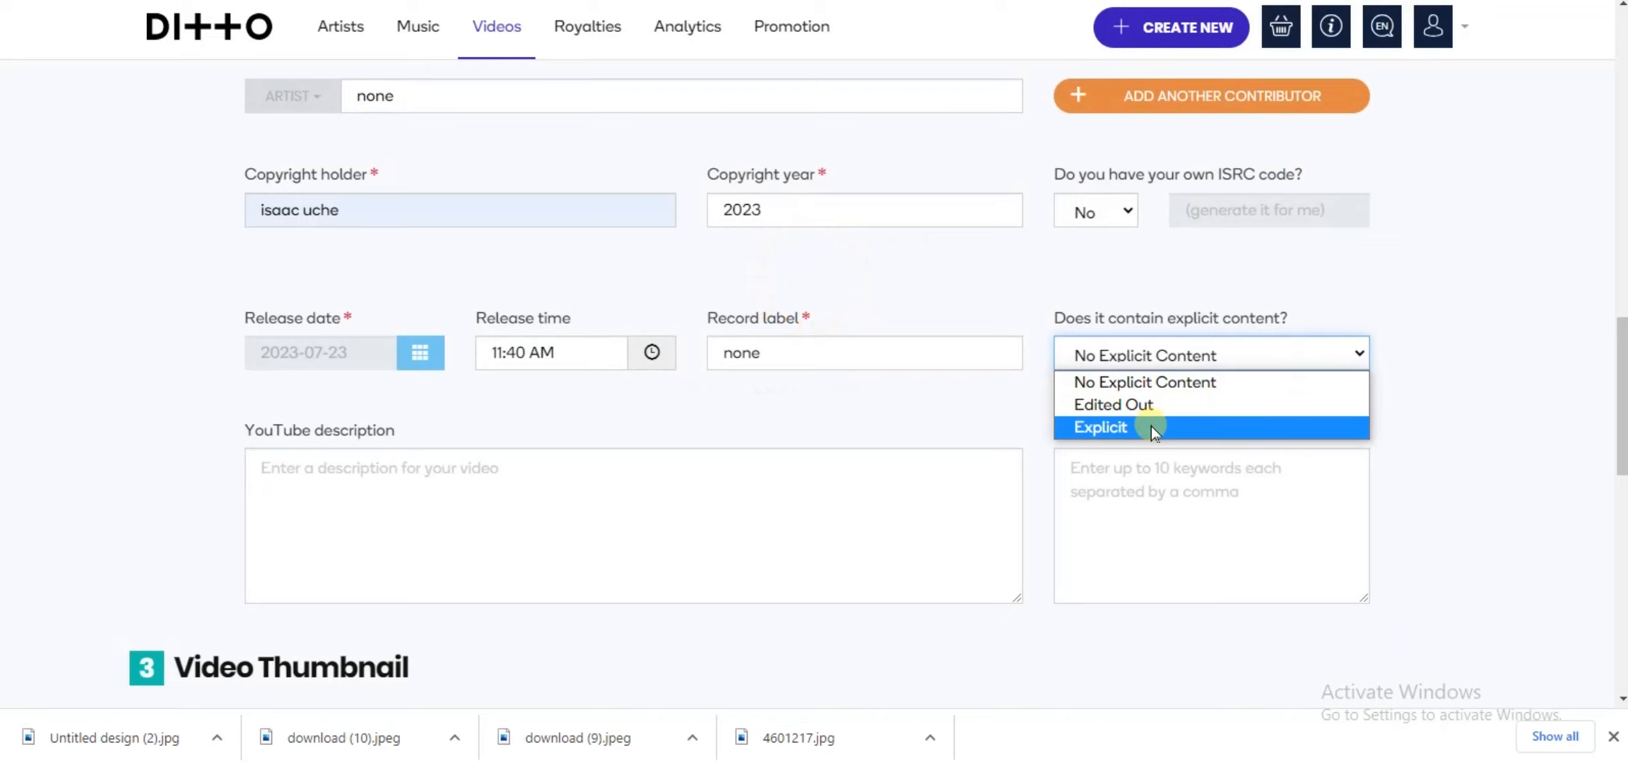
{"action": "left_click", "coordinate": [1216, 386]}
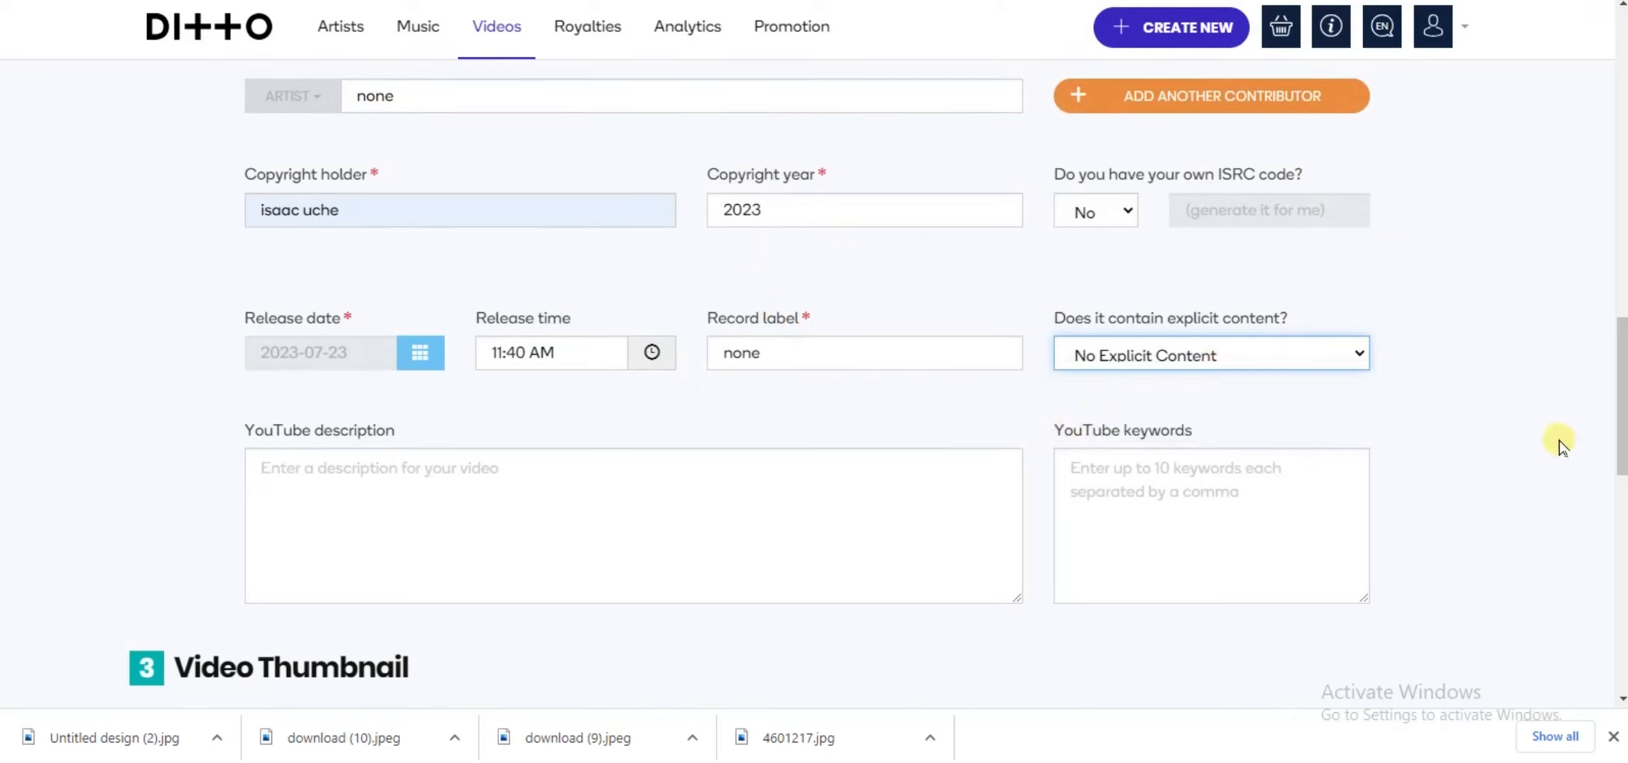
Step: Paste the copied artist biography as the YouTube description
{"action": "left_click", "coordinate": [1522, 446]}
{"action": "scroll", "coordinate": [1522, 445], "scroll_direction": "down", "scroll_amount": 1}
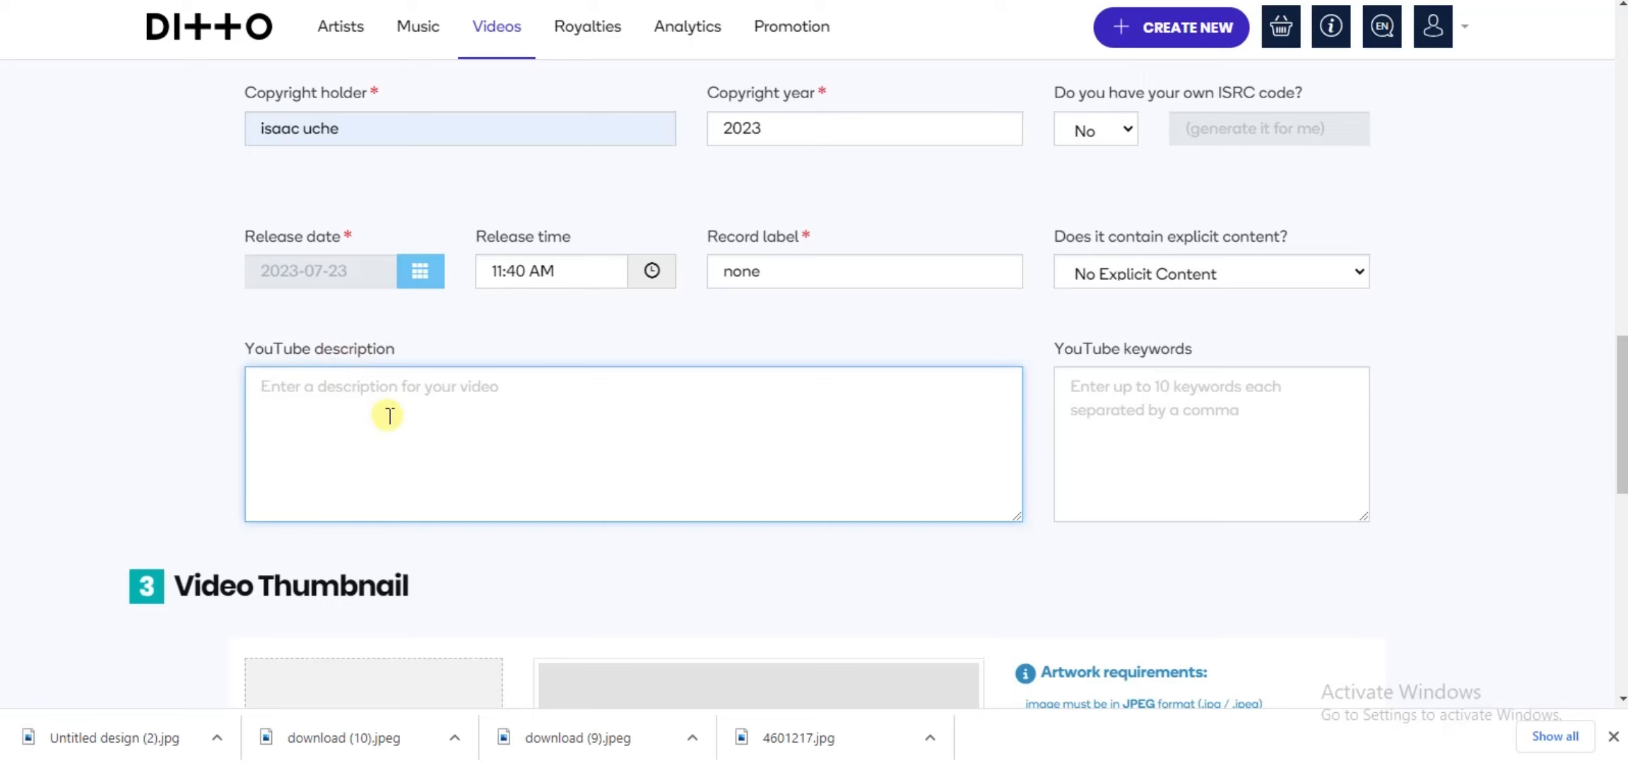
{"action": "key", "text": "ctrl+v"}
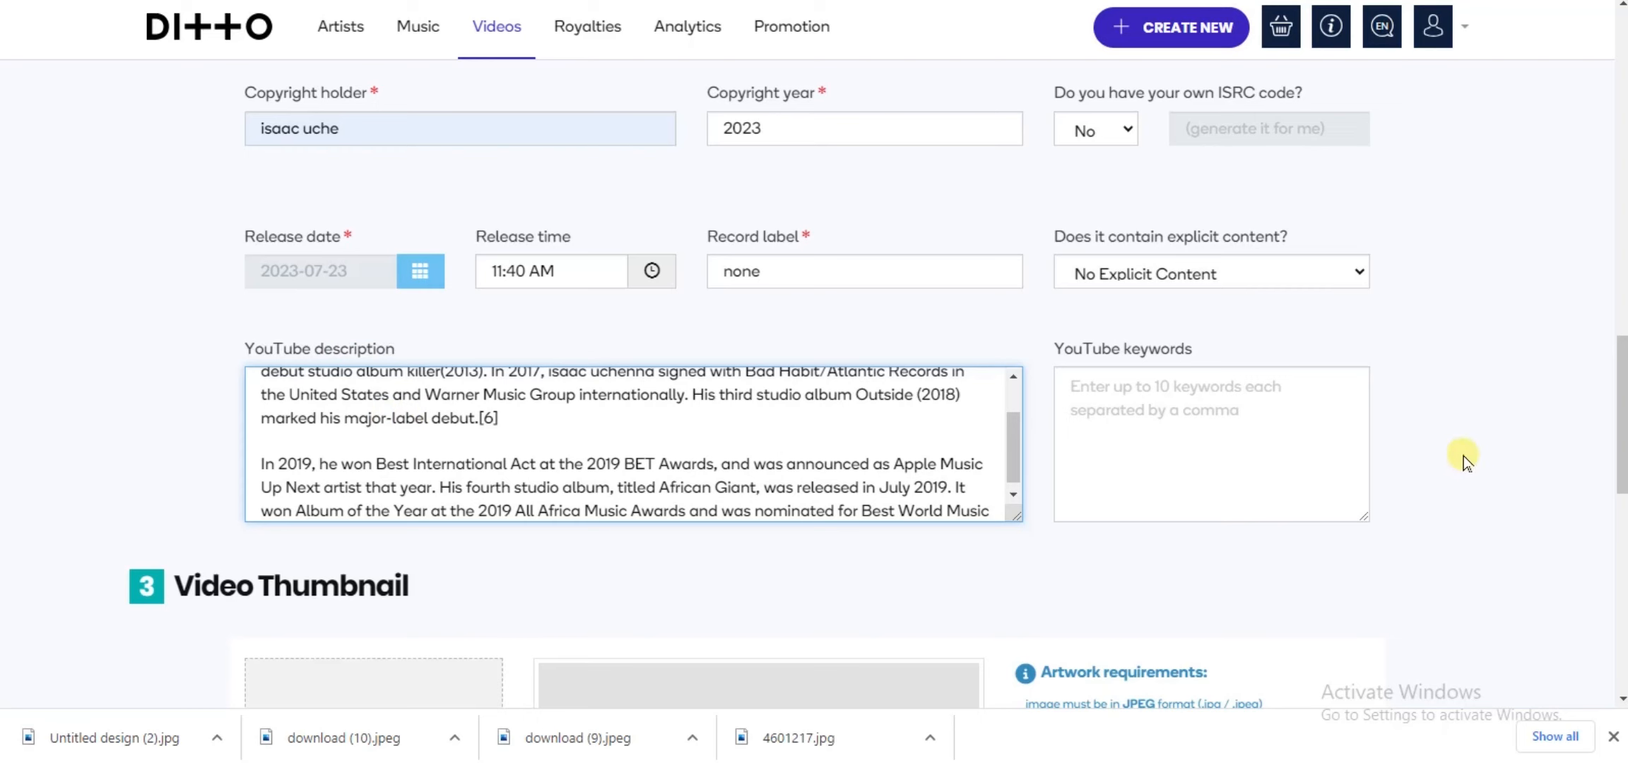
Step: Enter afrobeats and nigeria as YouTube keywords on separate lines
{"action": "left_click", "coordinate": [1257, 433]}
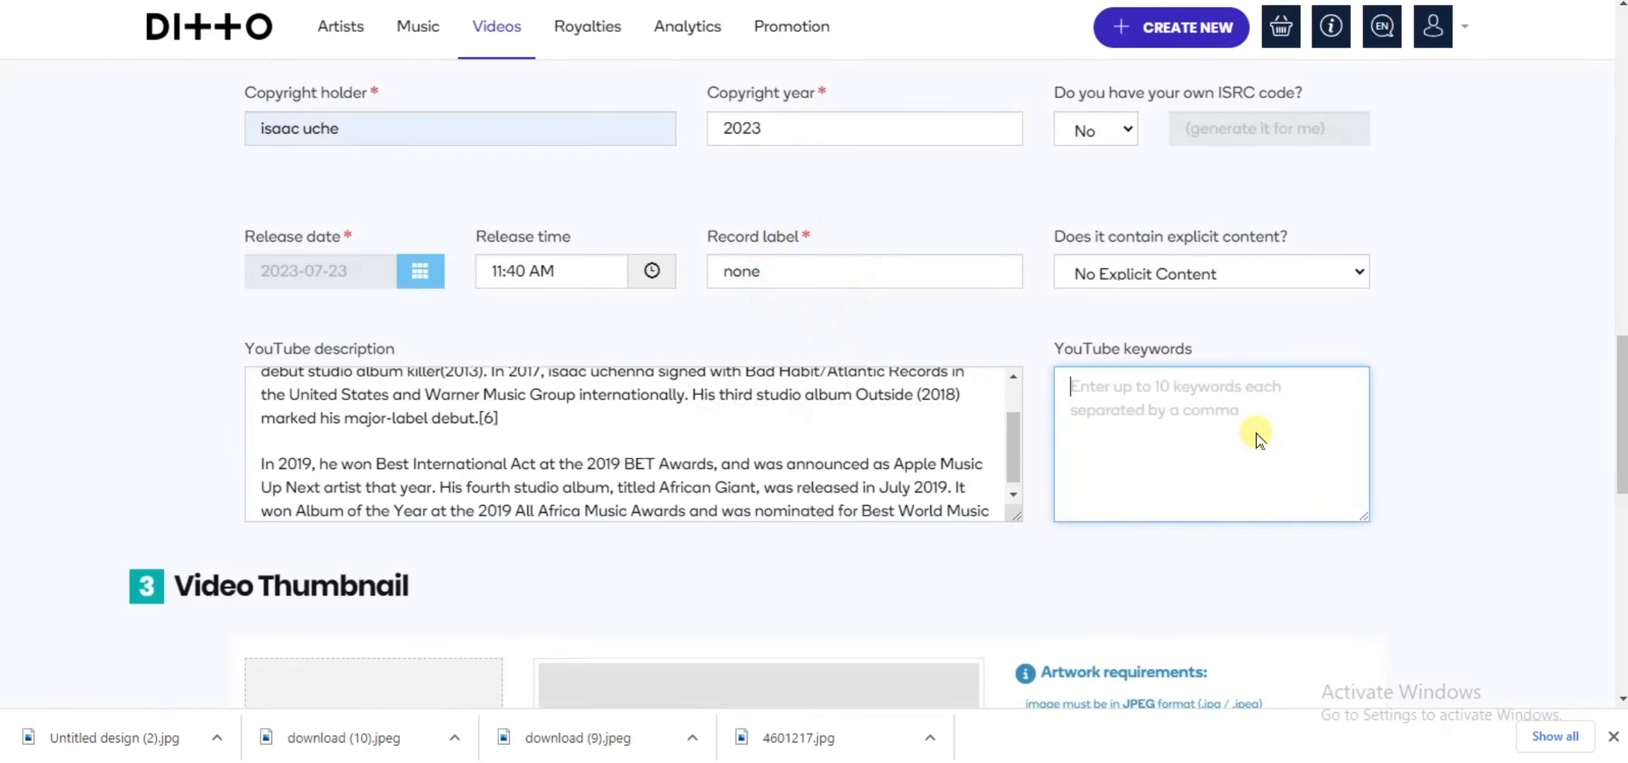
{"action": "type", "text": "afrob"}
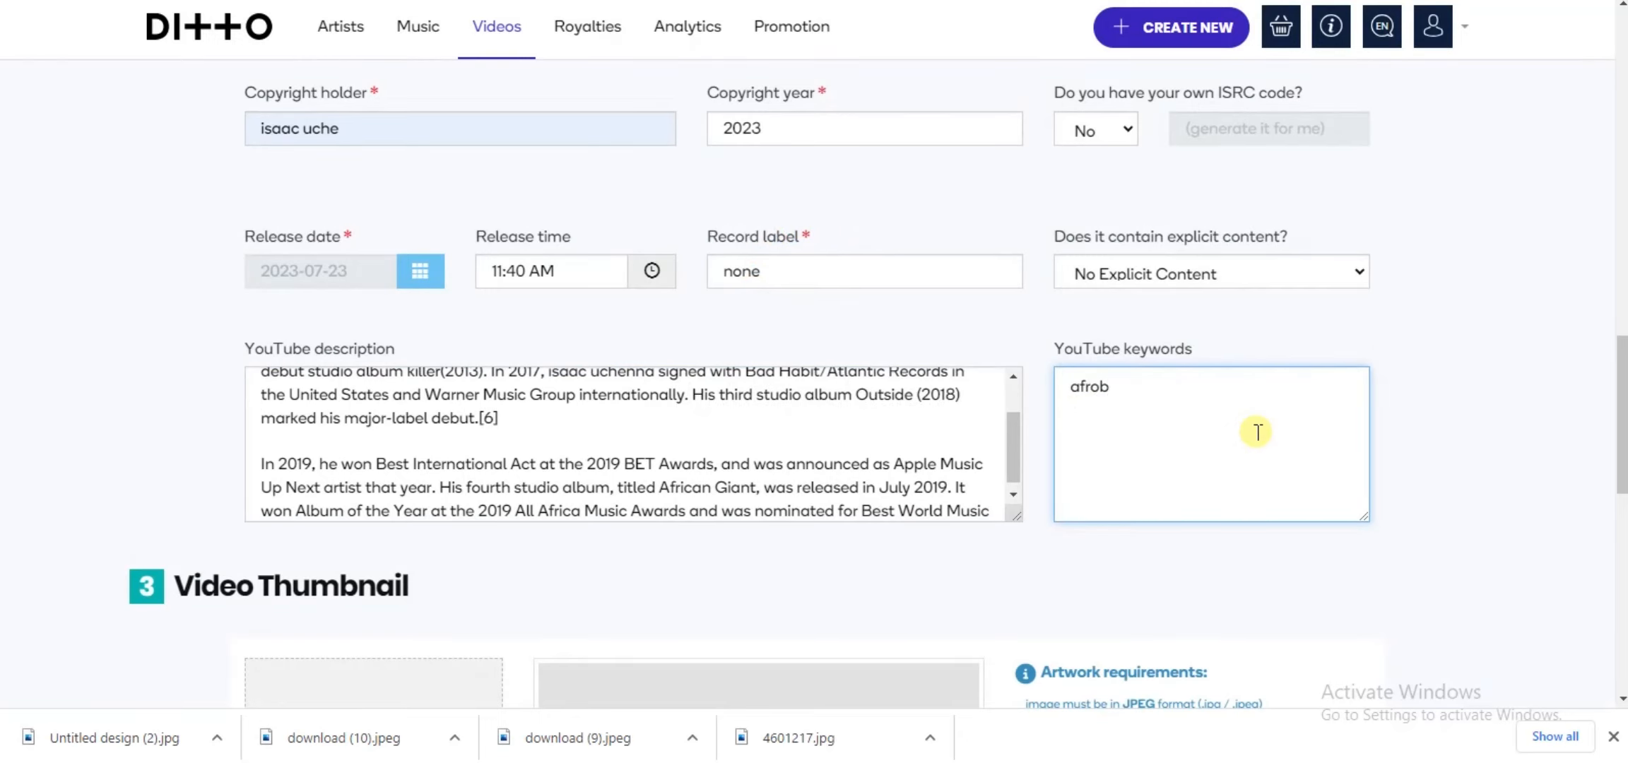
{"action": "type", "text": "eats"}
{"action": "key", "text": "Return"}
{"action": "type", "text": "nig"}
{"action": "key", "text": "BackSpace"}
{"action": "type", "text": "j"}
{"action": "type", "text": "geria"}
{"action": "left_click", "coordinate": [1276, 612]}
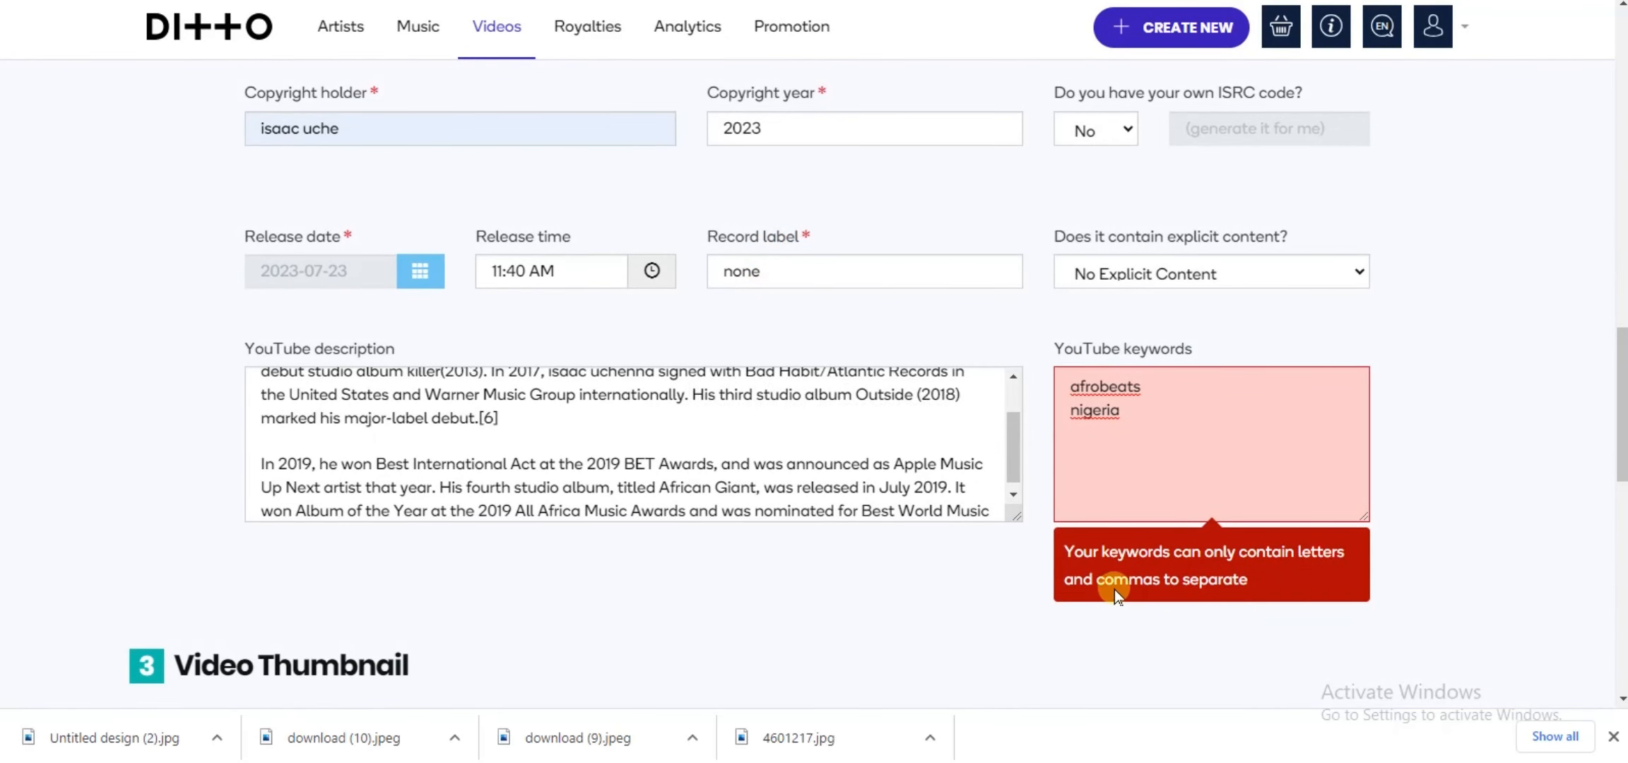
Step: Replace the line break between the two YouTube keywords with a comma so they read afrobeats,nigeria
{"action": "left_click", "coordinate": [1073, 411]}
{"action": "key", "text": "BackSpace"}
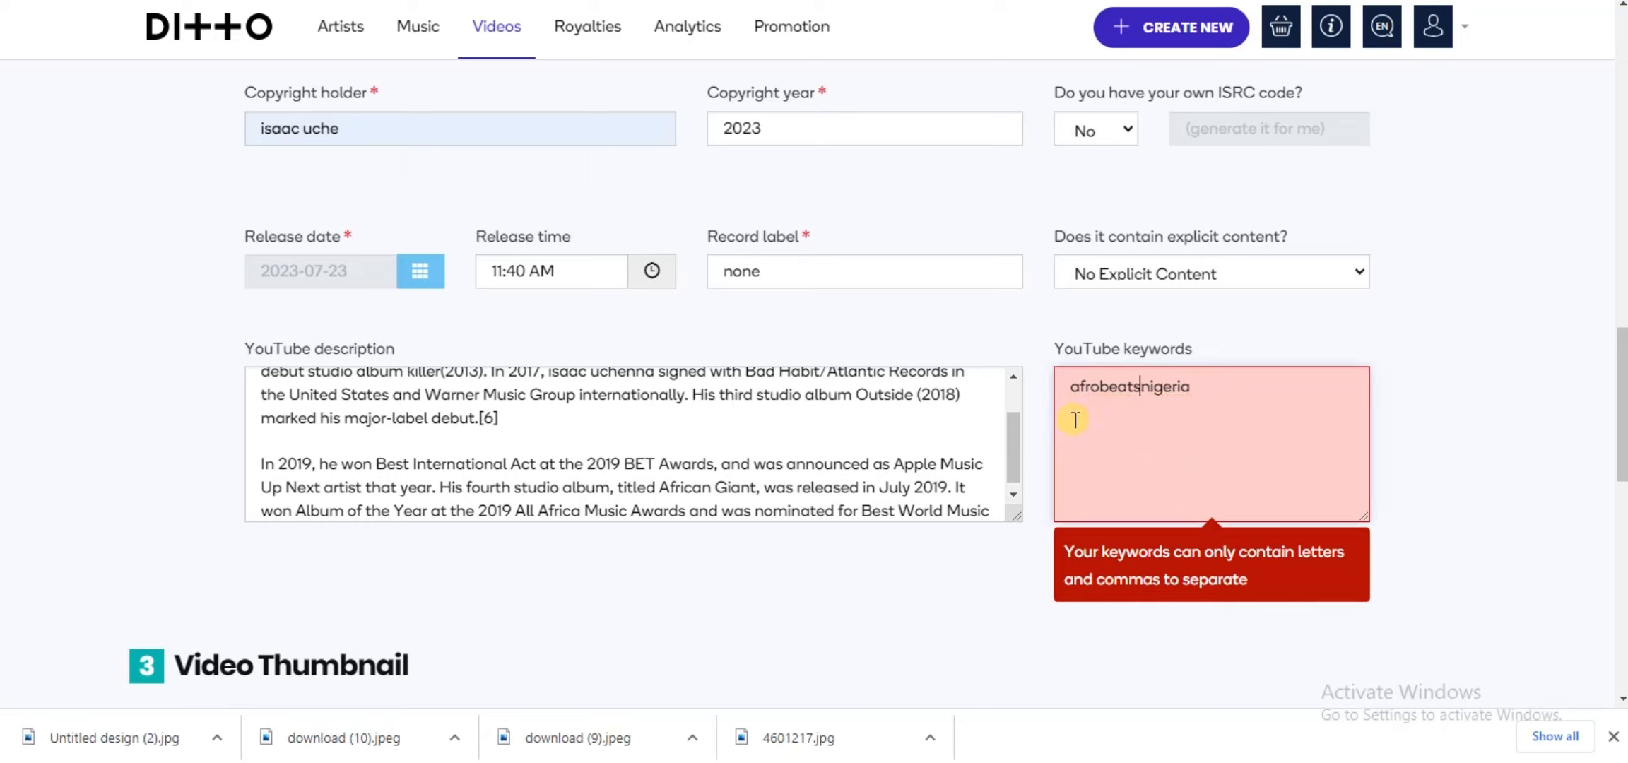
{"action": "type", "text": ","}
{"action": "left_click", "coordinate": [1441, 493]}
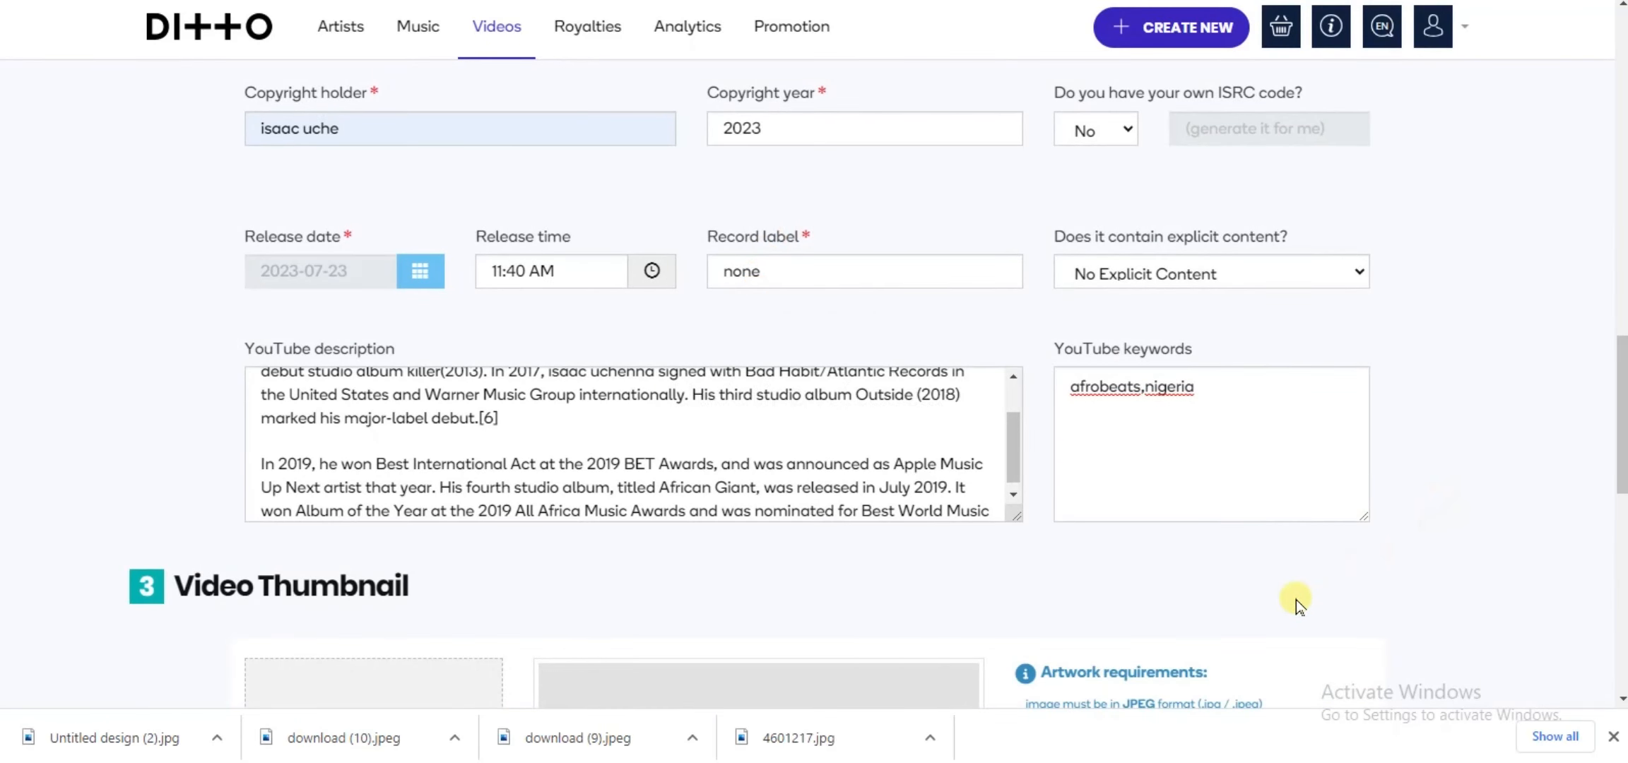
Step: Upload 4601217.jpg from the Downloads folder as the video thumbnail and continue to the video distribution preferences
{"action": "scroll", "coordinate": [1297, 606], "scroll_direction": "down", "scroll_amount": 3}
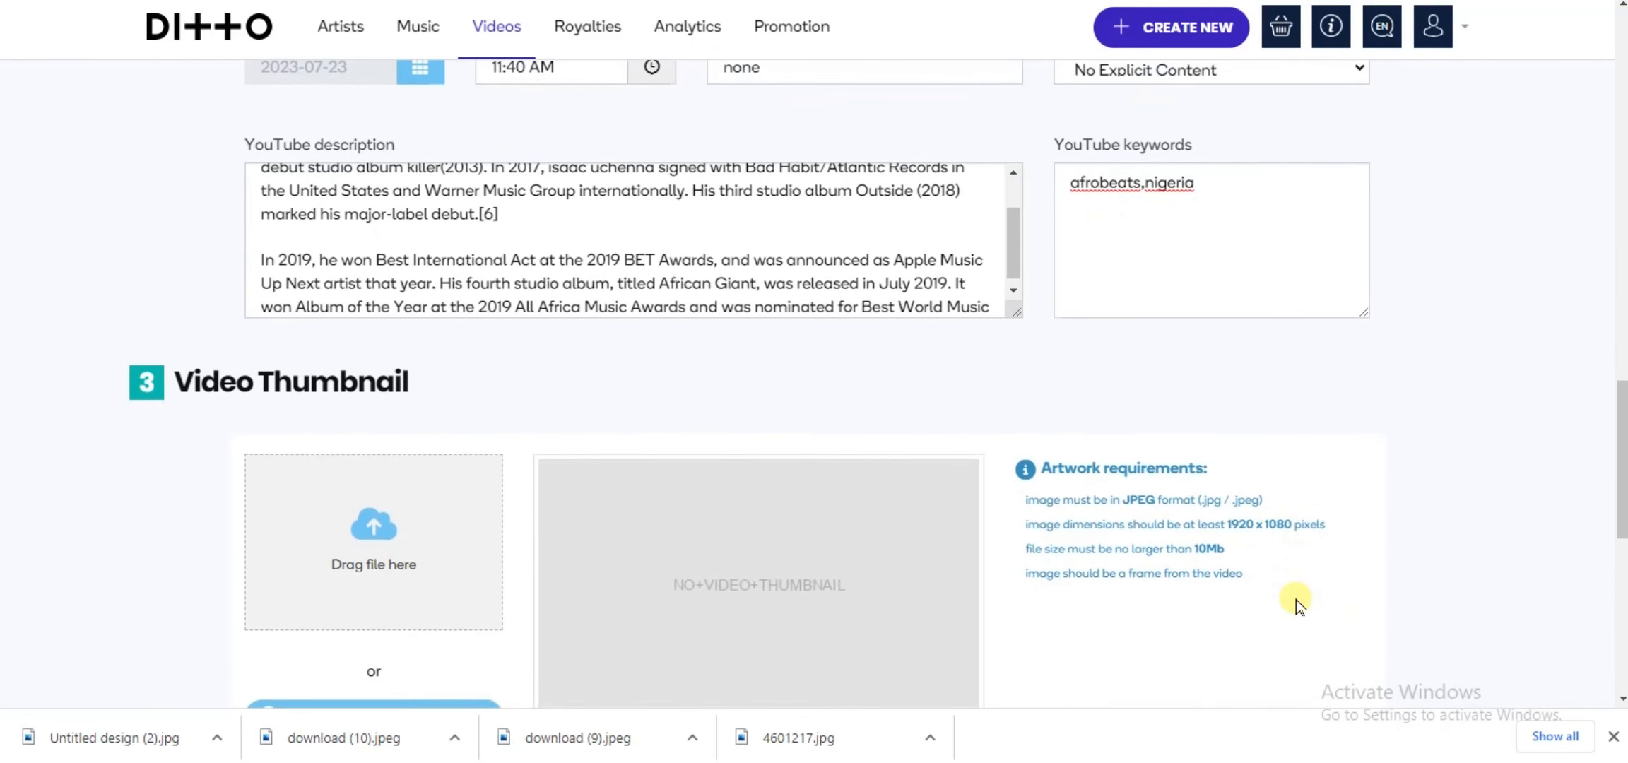
{"action": "scroll", "coordinate": [1297, 605], "scroll_direction": "down", "scroll_amount": 3}
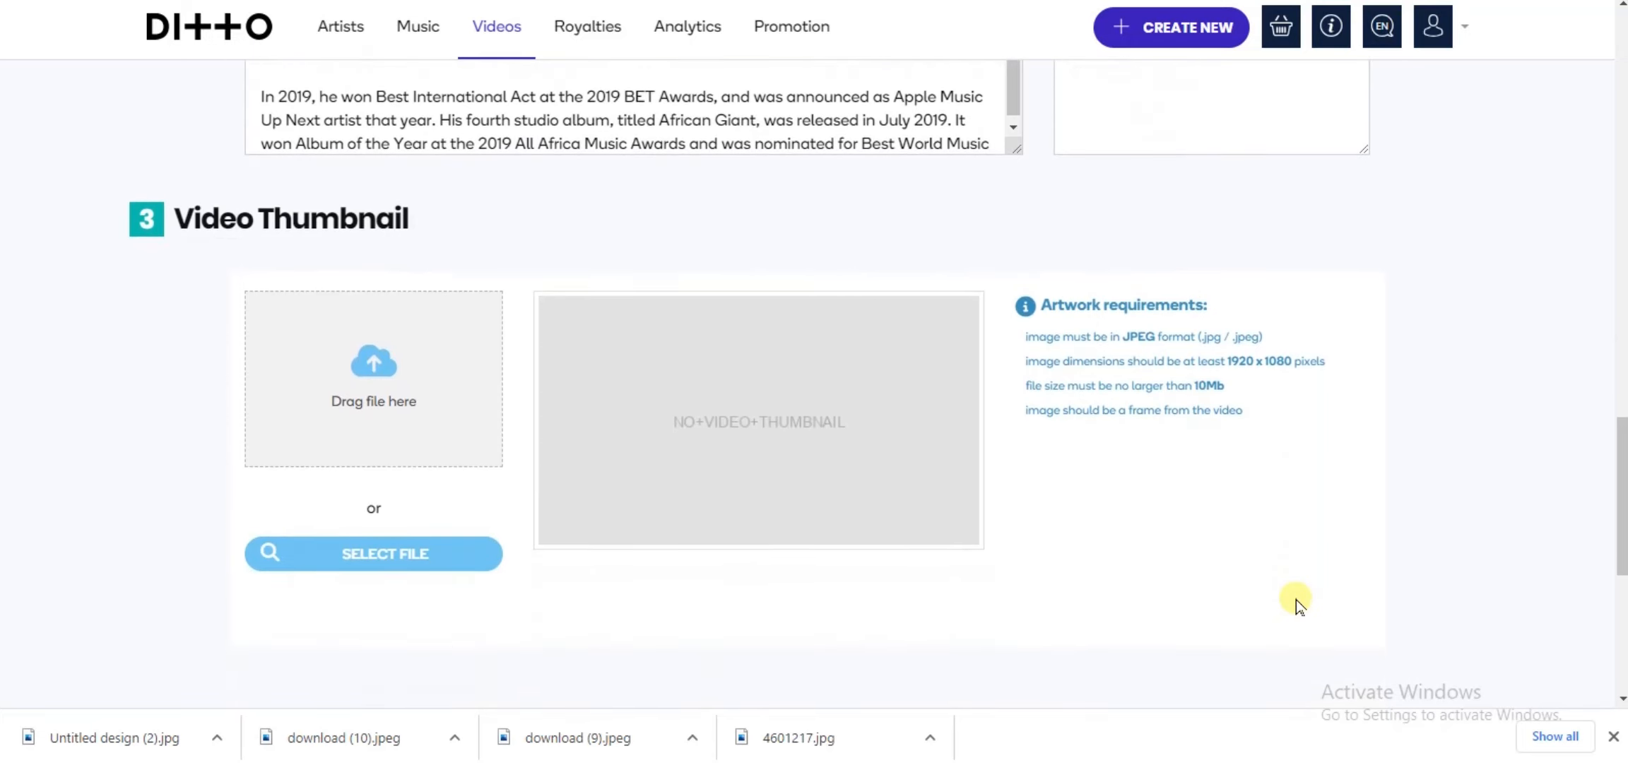
{"action": "left_click", "coordinate": [367, 558]}
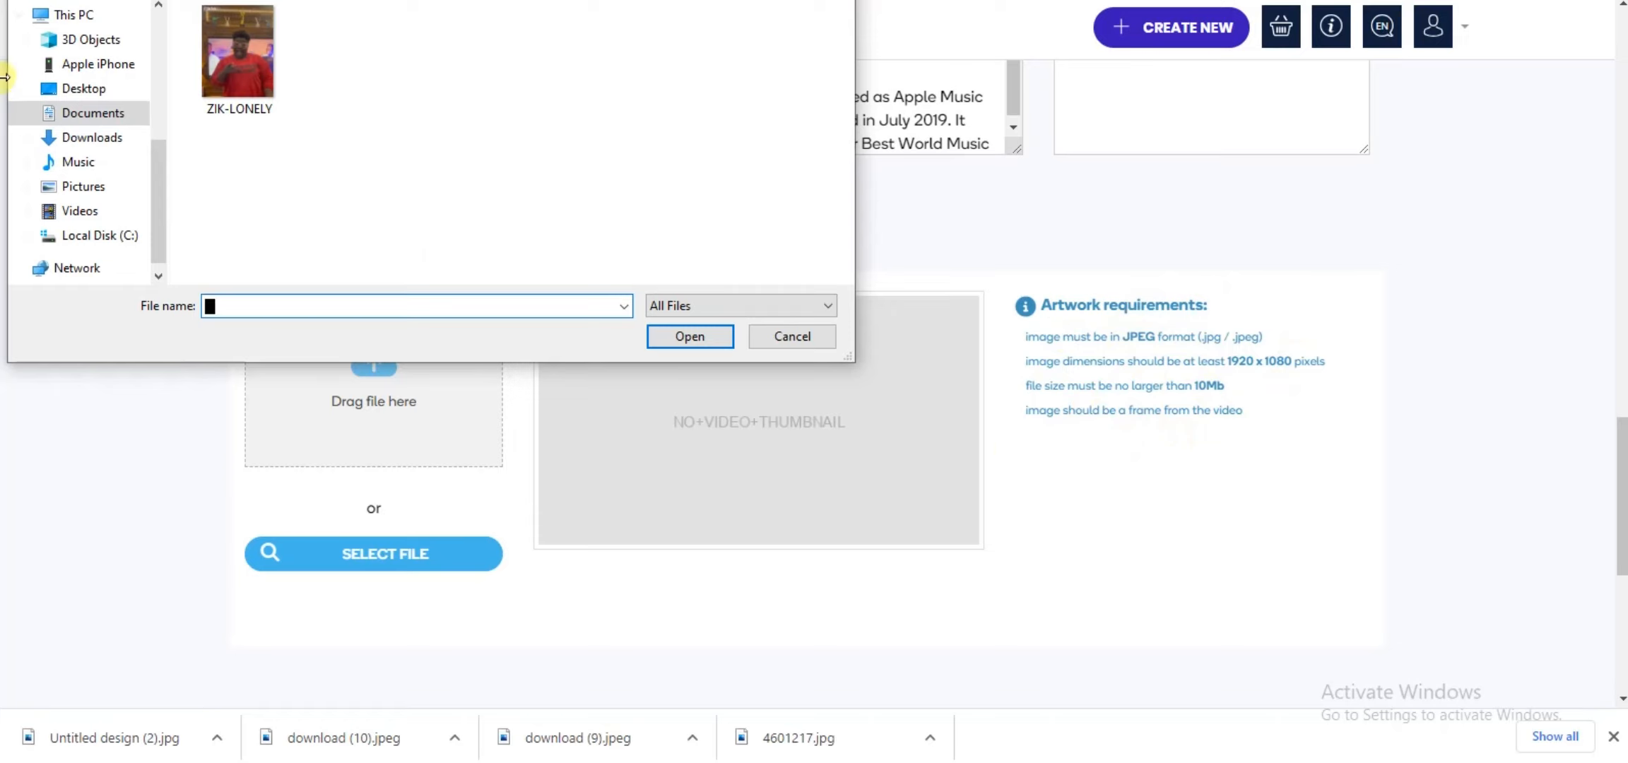
{"action": "left_click", "coordinate": [144, 137]}
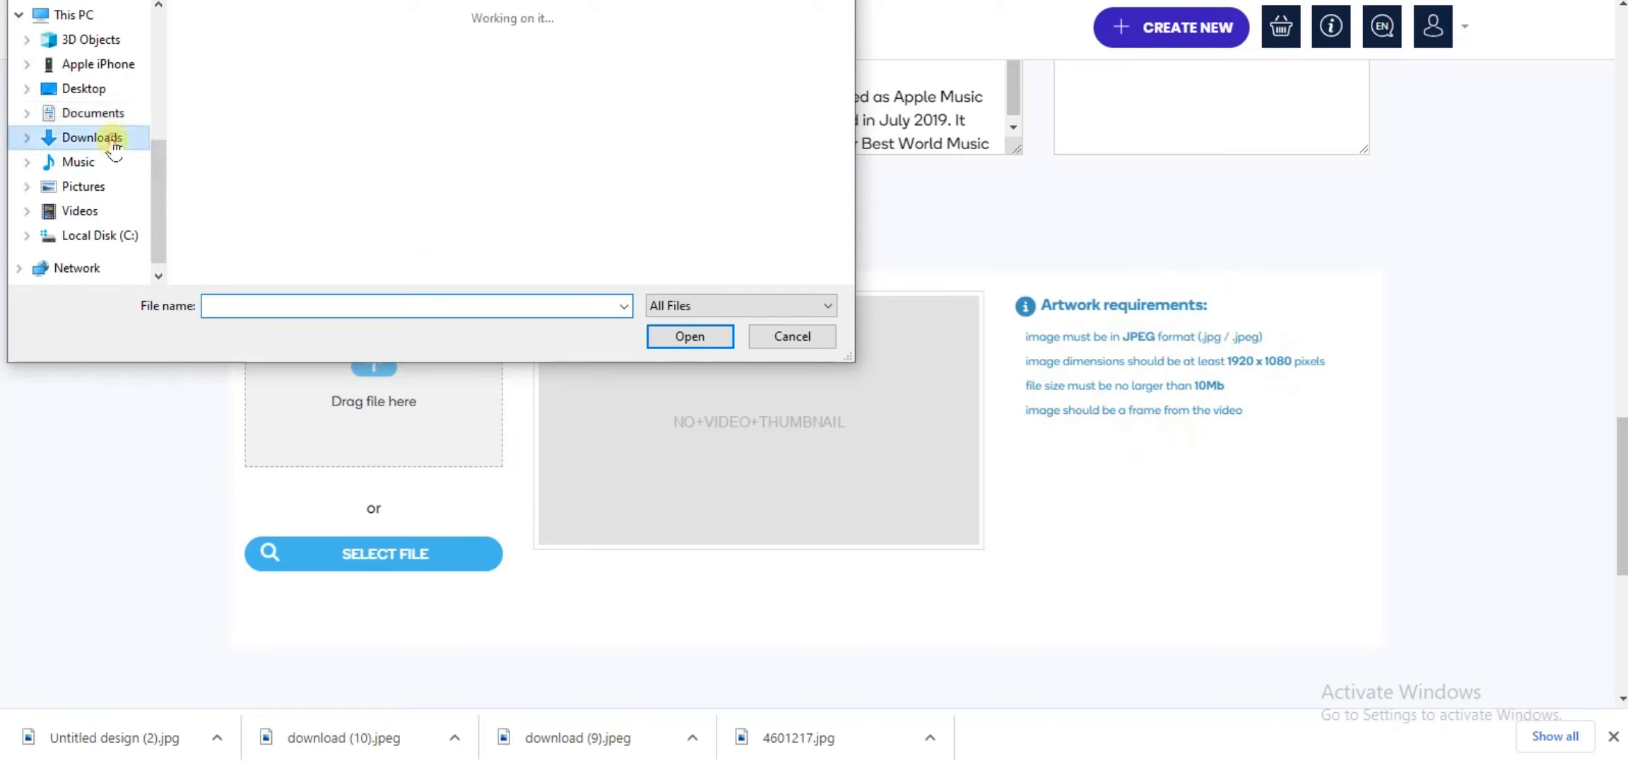
{"action": "left_click", "coordinate": [506, 117]}
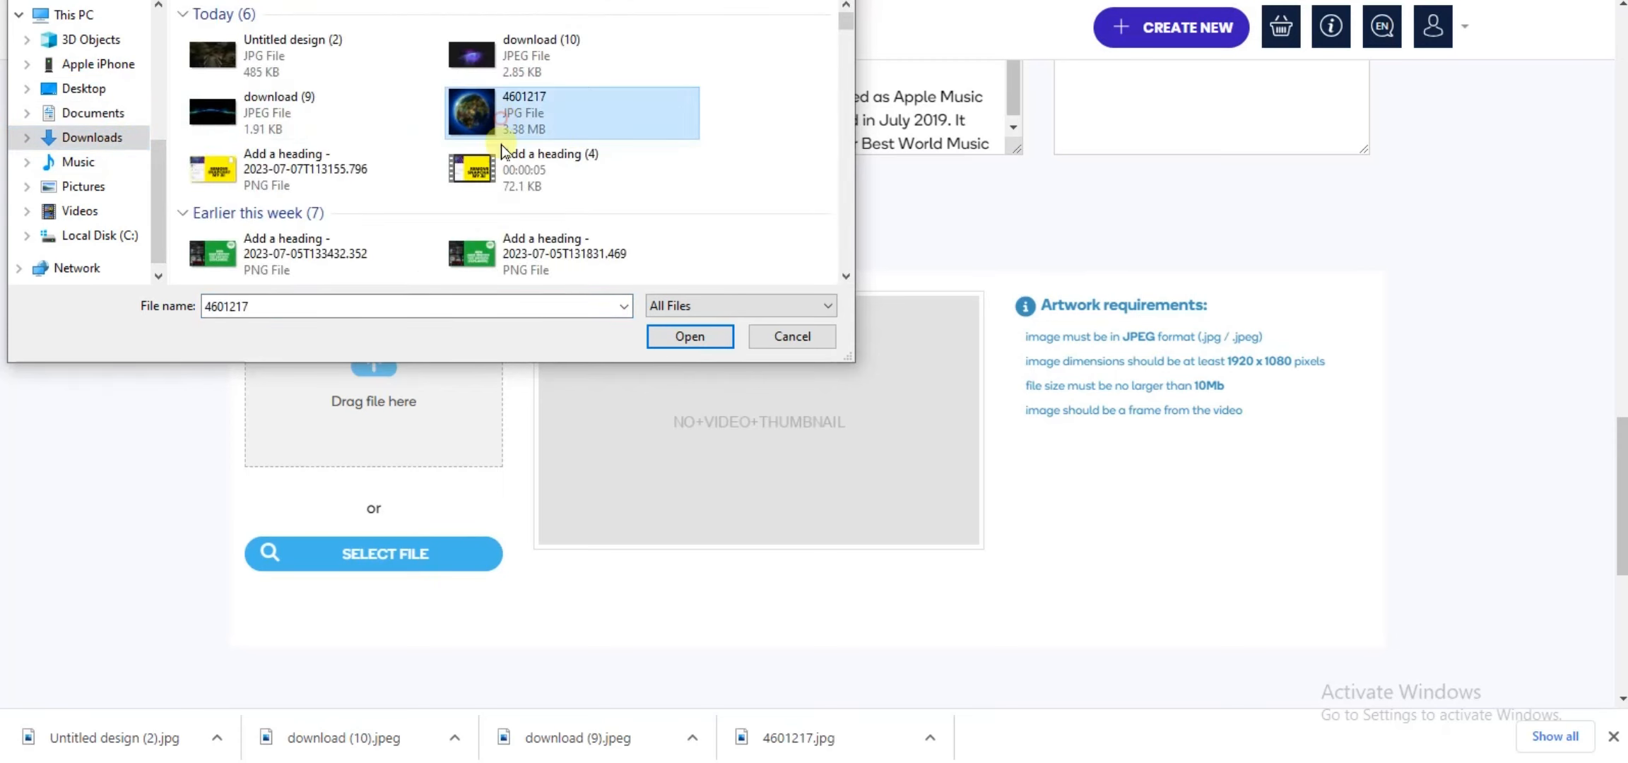
{"action": "left_click", "coordinate": [684, 340]}
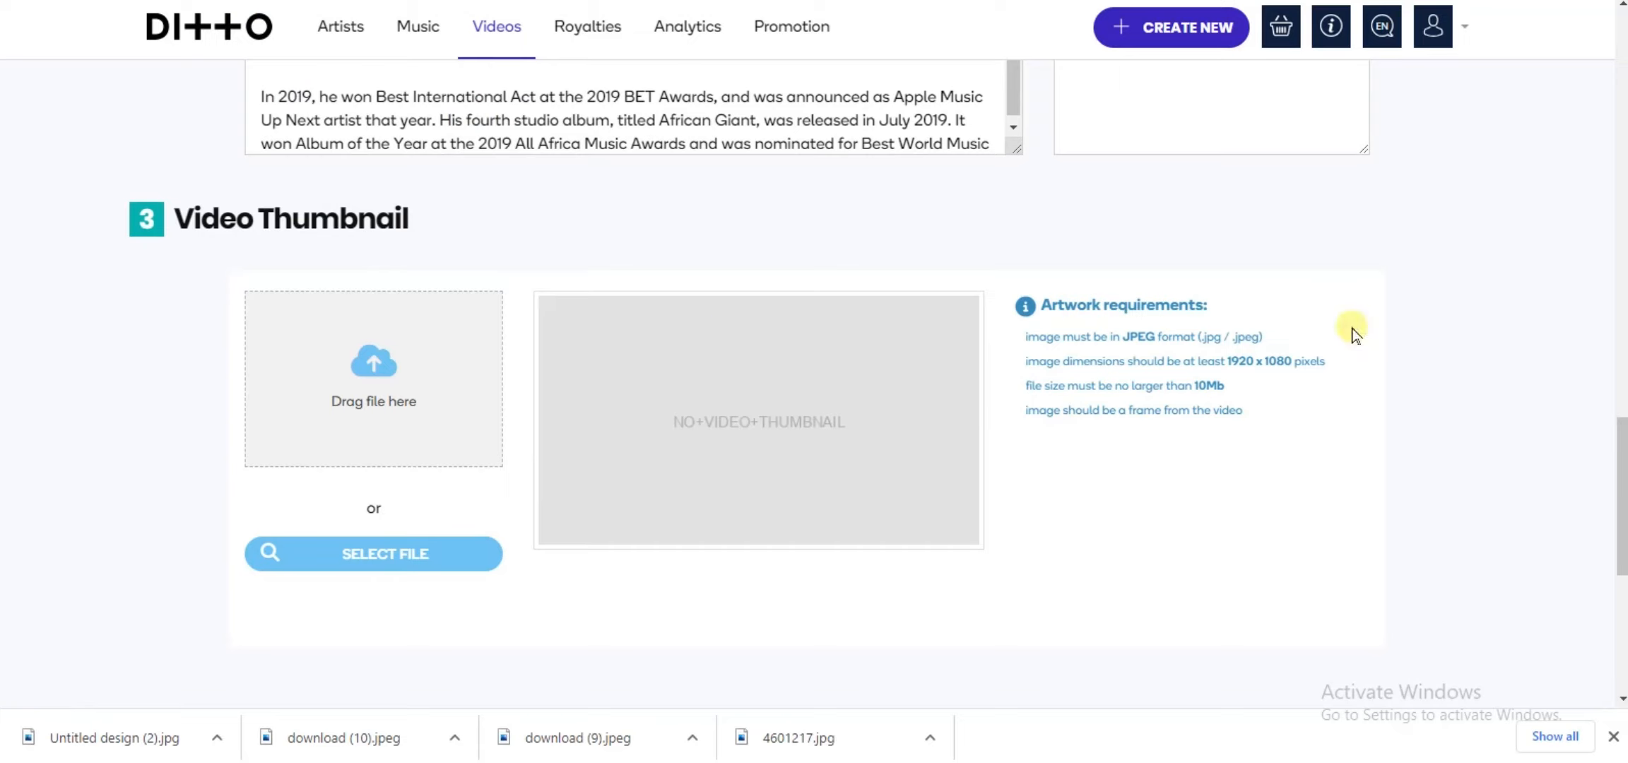
{"action": "scroll", "coordinate": [1447, 334], "scroll_direction": "down", "scroll_amount": 1}
{"action": "scroll", "coordinate": [1447, 334], "scroll_direction": "down", "scroll_amount": 3}
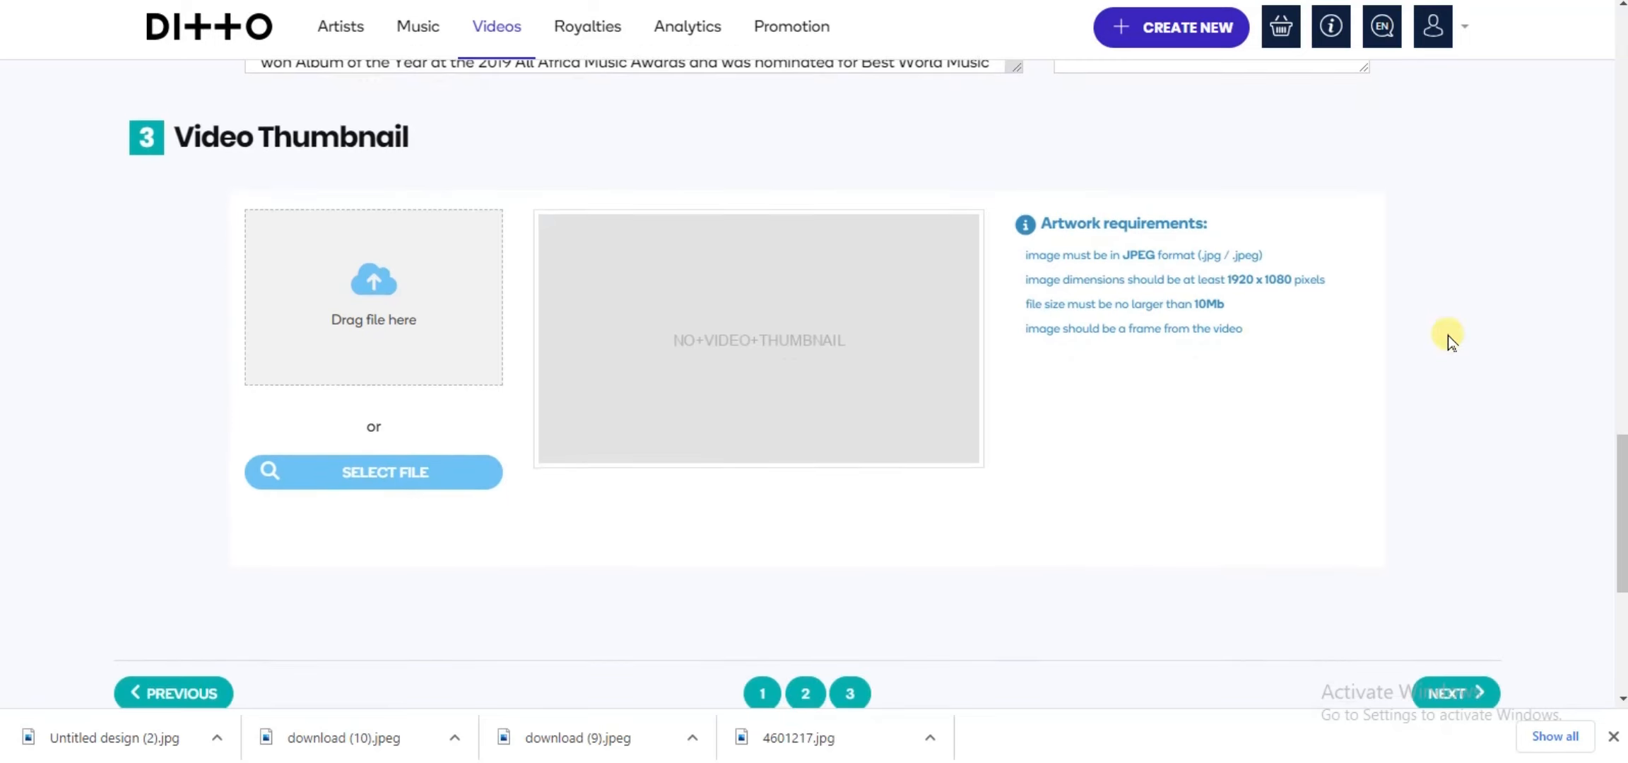
{"action": "scroll", "coordinate": [1447, 334], "scroll_direction": "up", "scroll_amount": 3}
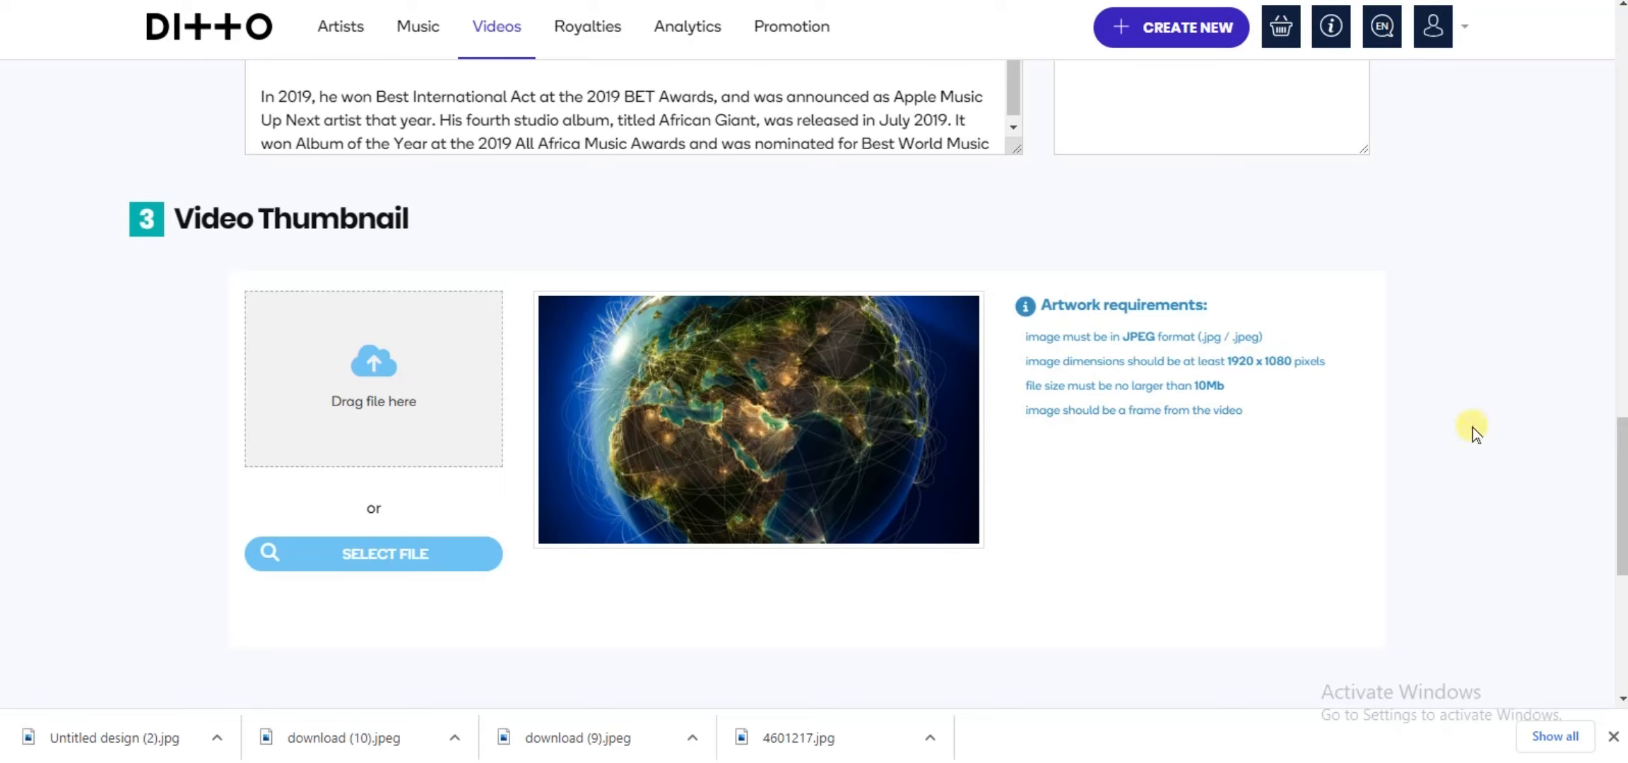
{"action": "scroll", "coordinate": [1473, 428], "scroll_direction": "down", "scroll_amount": 3}
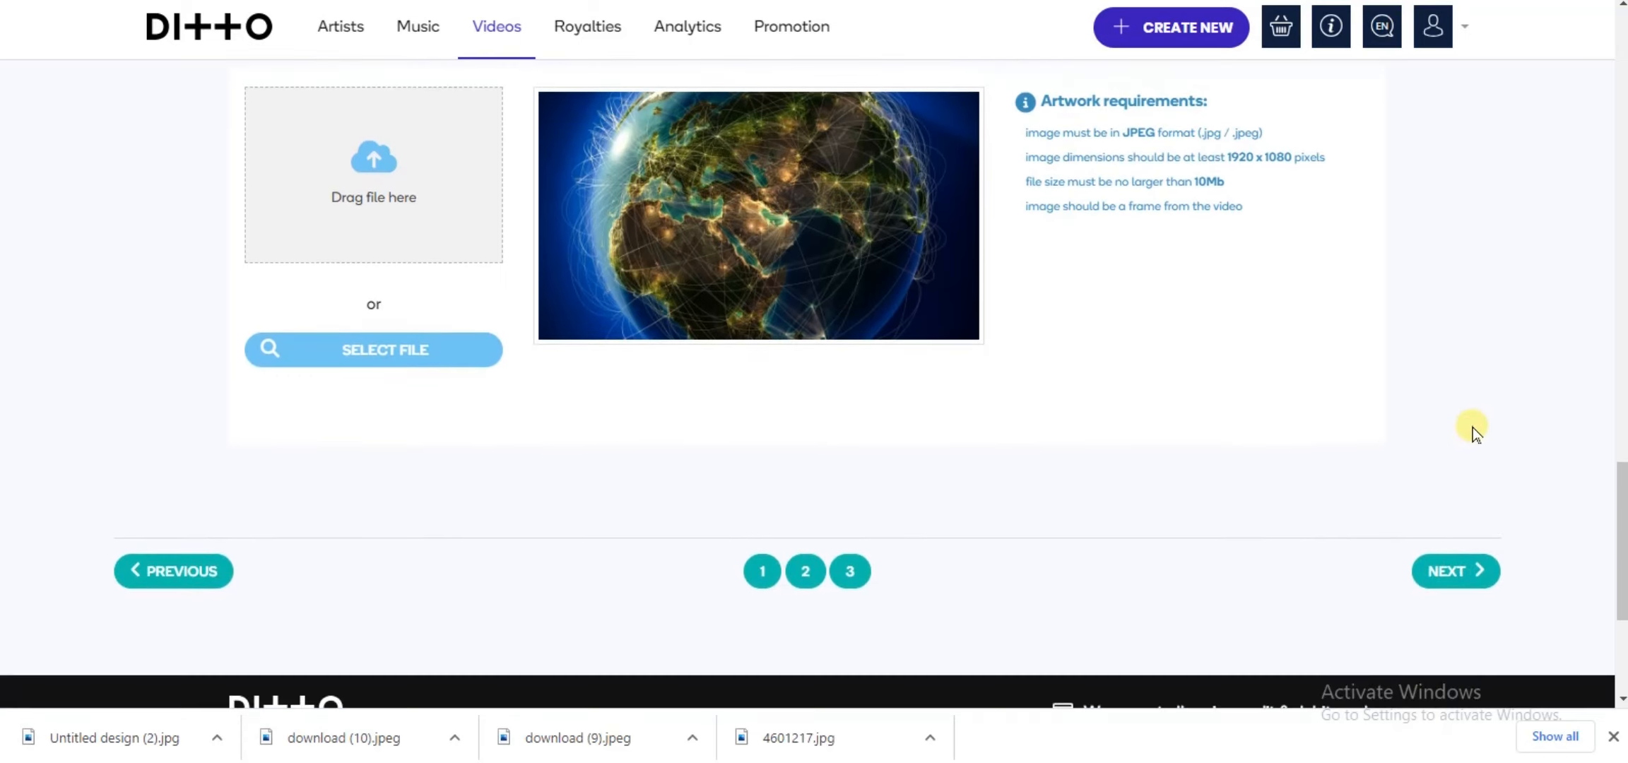
{"action": "left_click", "coordinate": [1453, 570]}
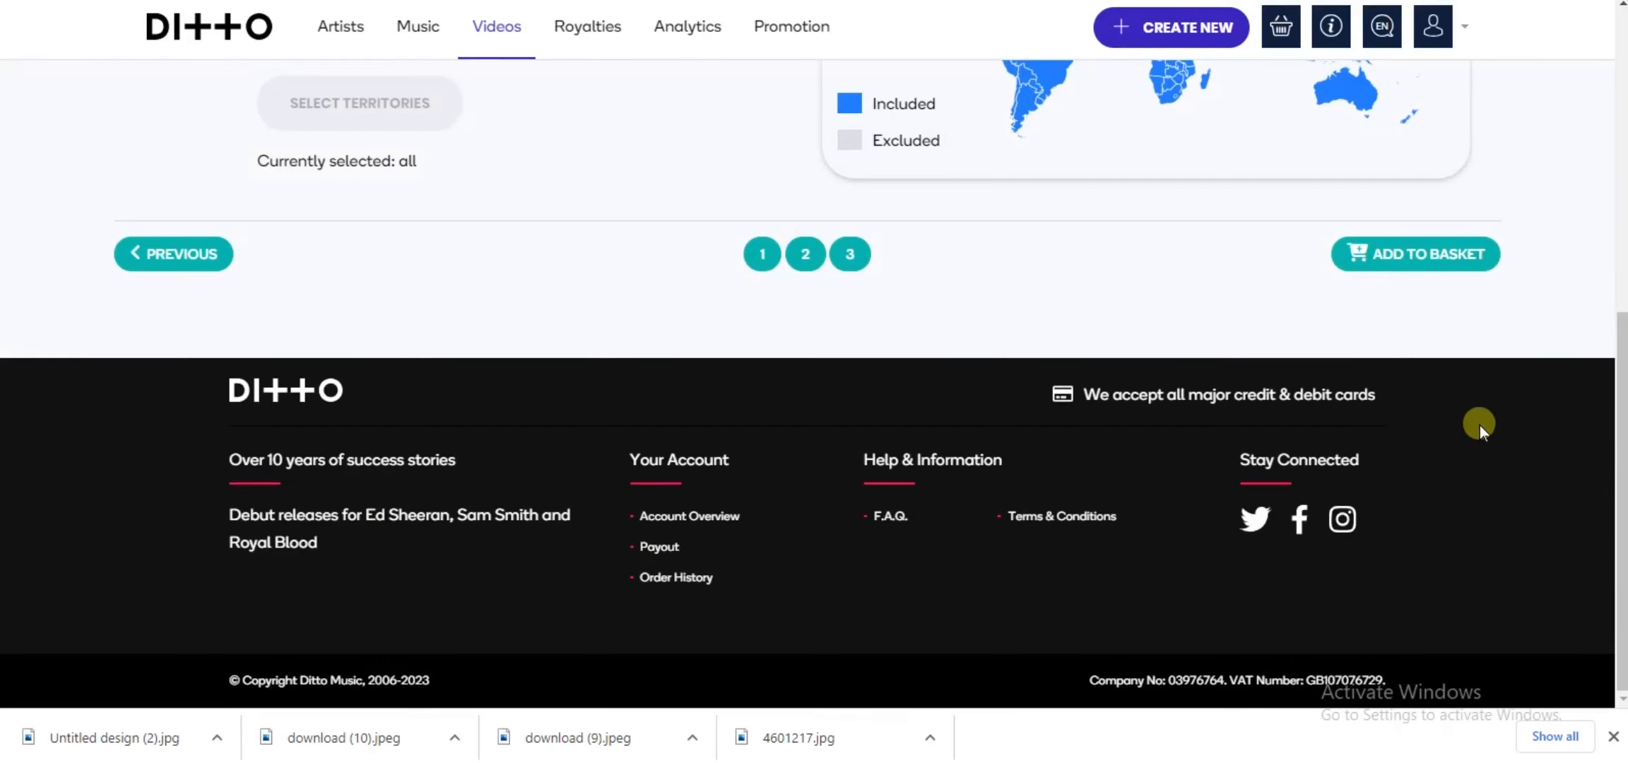
Step: Choose to select territories to include or exclude for the release, and add the video to the basket
{"action": "scroll", "coordinate": [1595, 240], "scroll_direction": "up", "scroll_amount": 8}
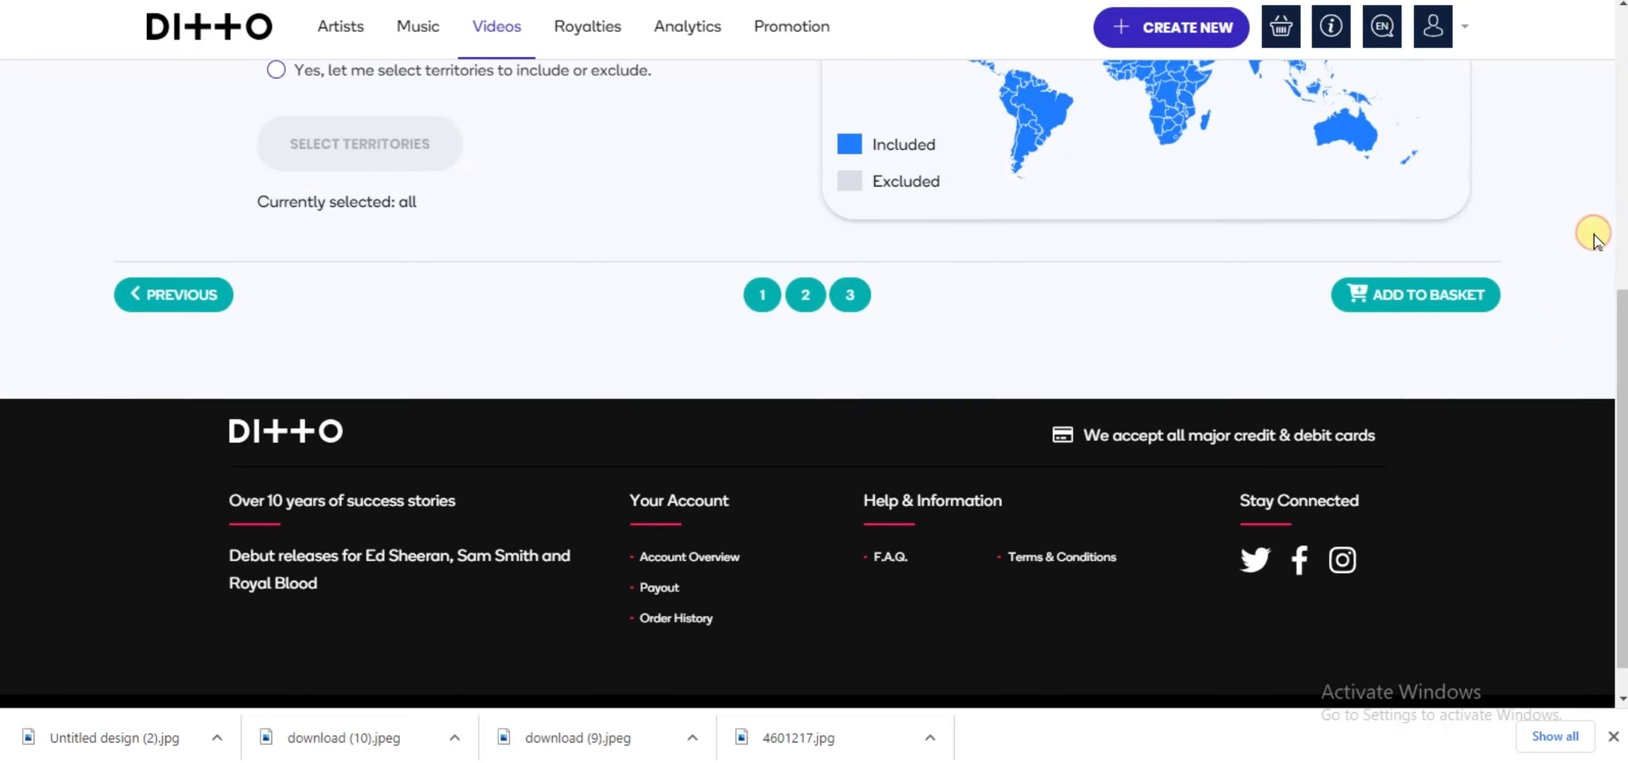
{"action": "scroll", "coordinate": [1595, 240], "scroll_direction": "down", "scroll_amount": 3}
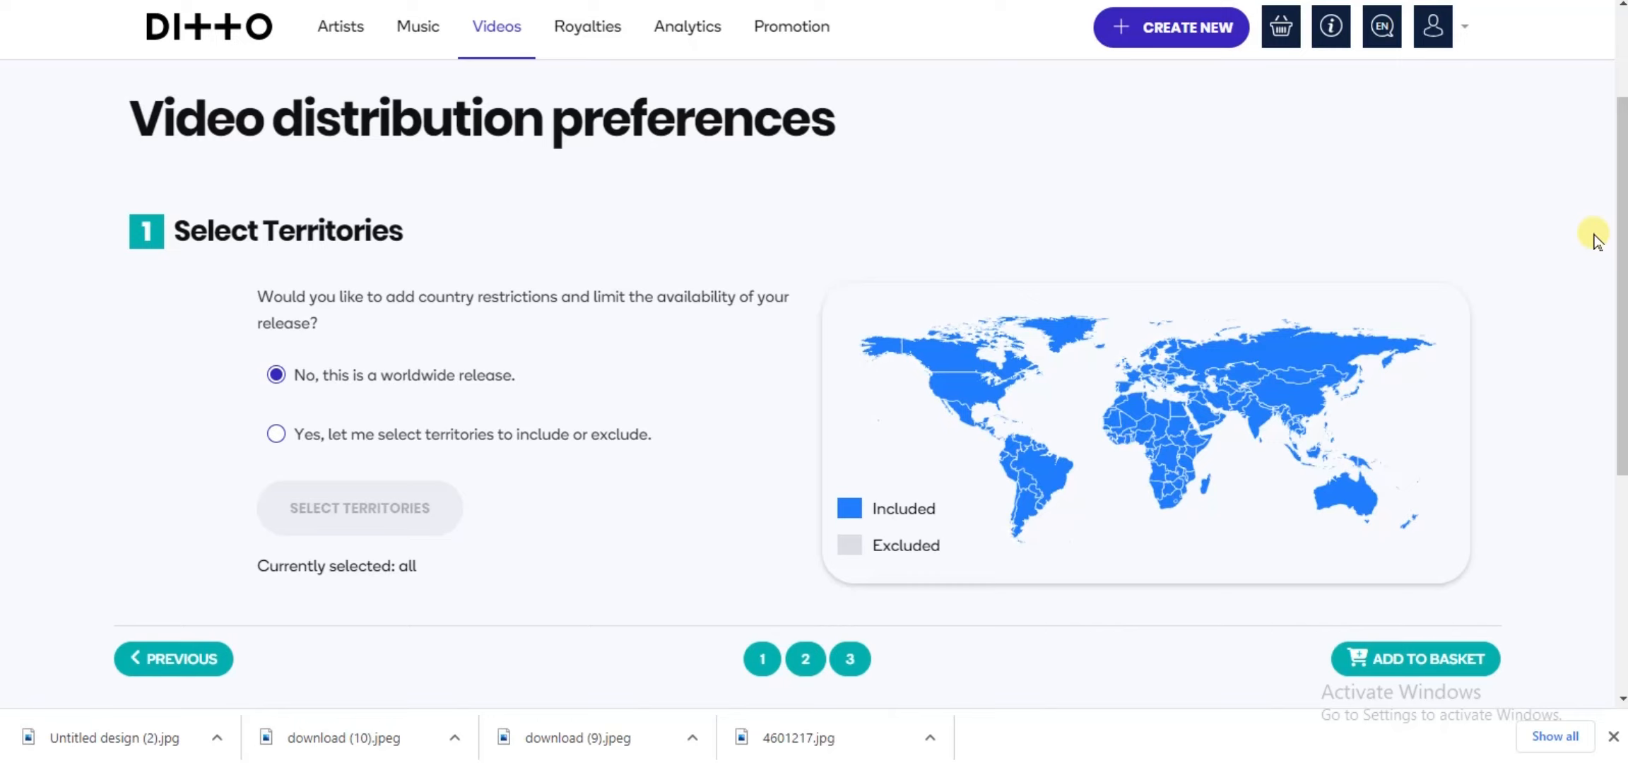
{"action": "scroll", "coordinate": [1594, 240], "scroll_direction": "down", "scroll_amount": 1}
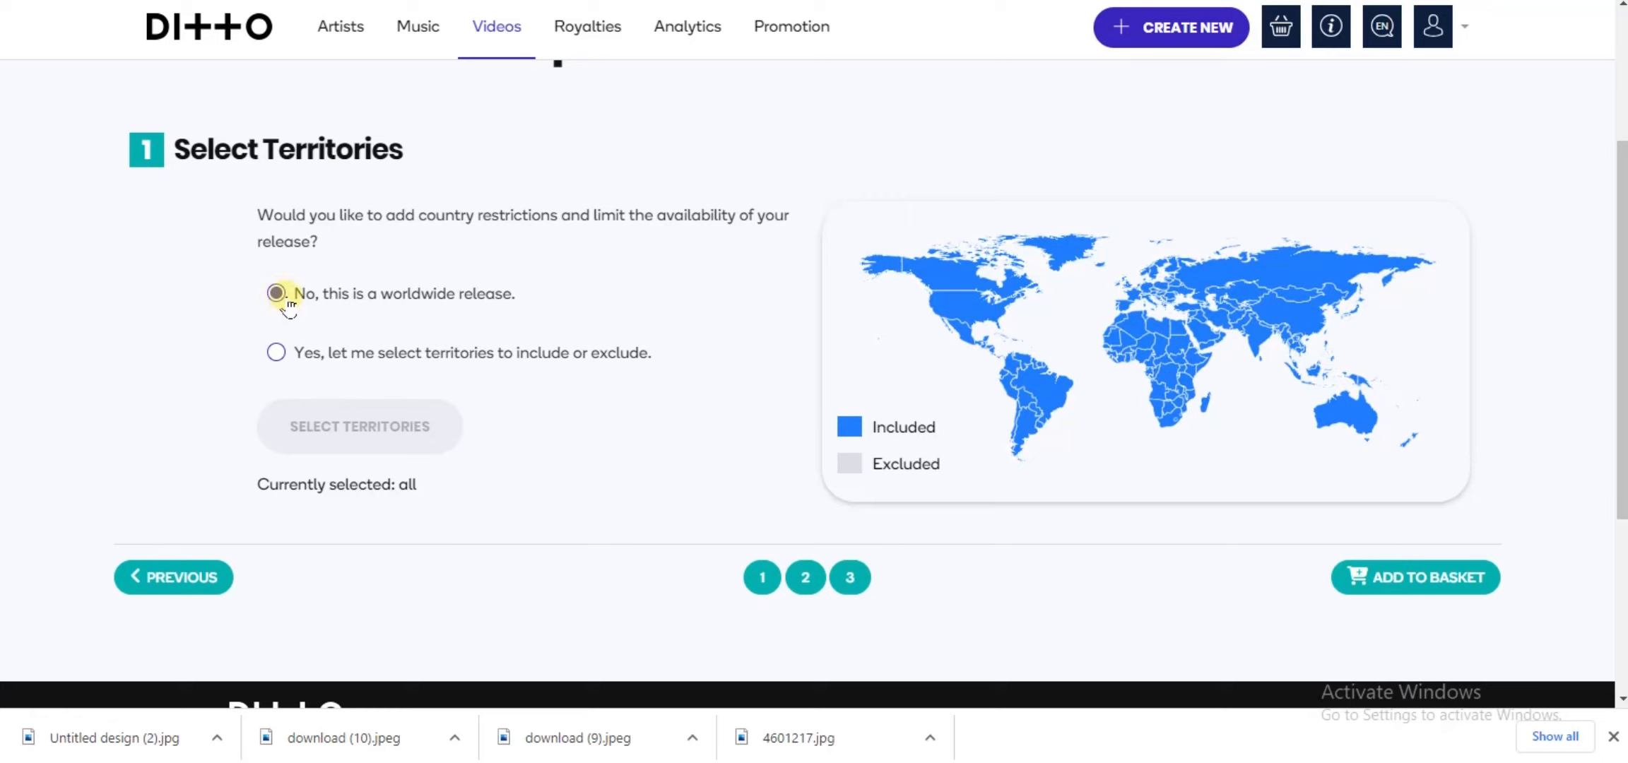
{"action": "left_click", "coordinate": [276, 353]}
{"action": "left_click", "coordinate": [1458, 584]}
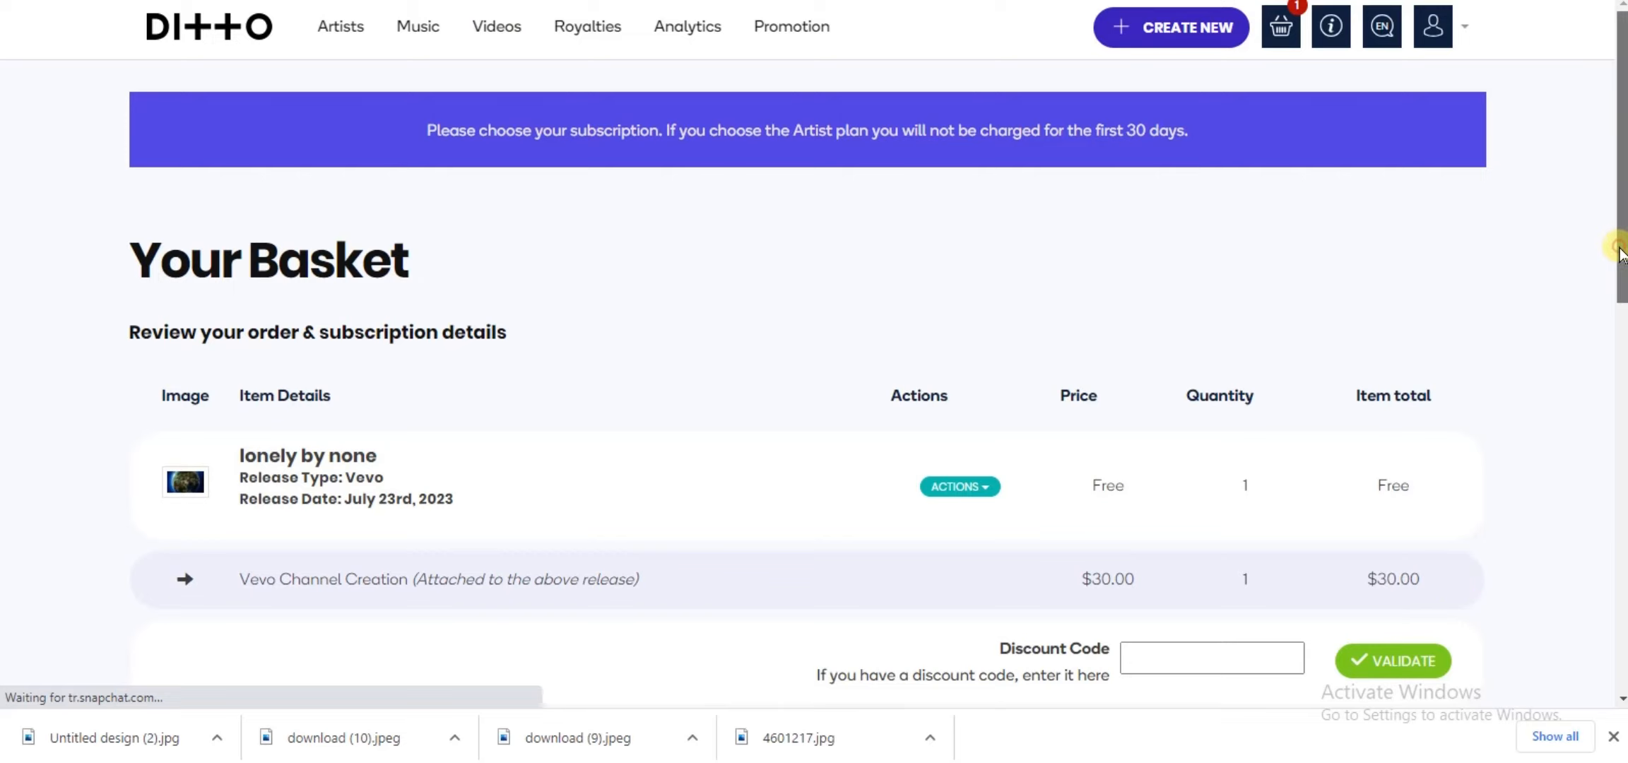
Step: Review the basket's items, totals and payment options, and open the royalties page
{"action": "scroll", "coordinate": [1618, 251], "scroll_direction": "down", "scroll_amount": 2}
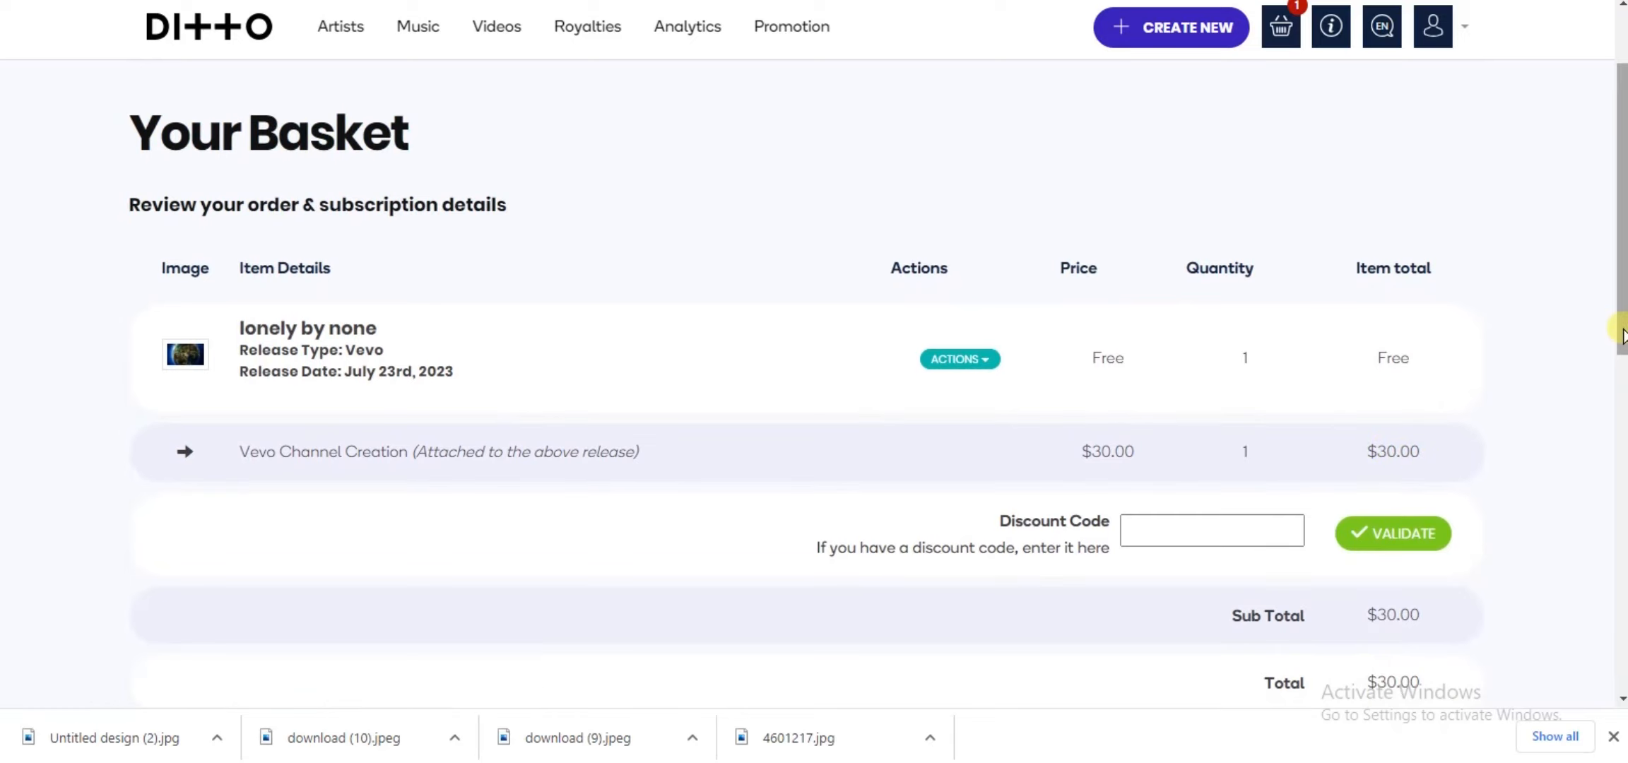
{"action": "left_click_drag", "start_coordinate": [1620, 332], "coordinate": [1618, 483]}
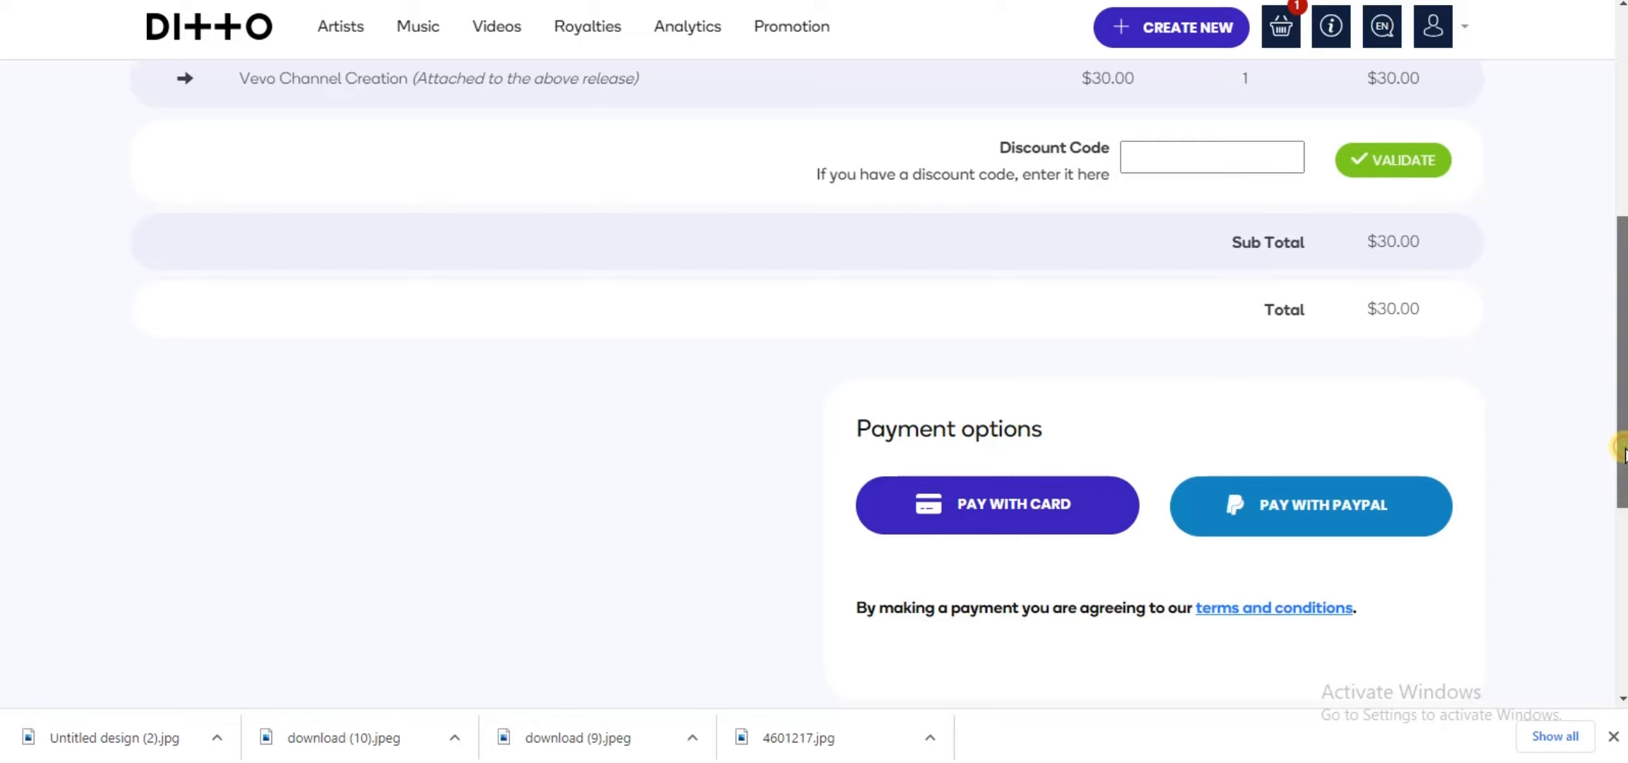
{"action": "left_click_drag", "start_coordinate": [1624, 452], "coordinate": [1623, 309]}
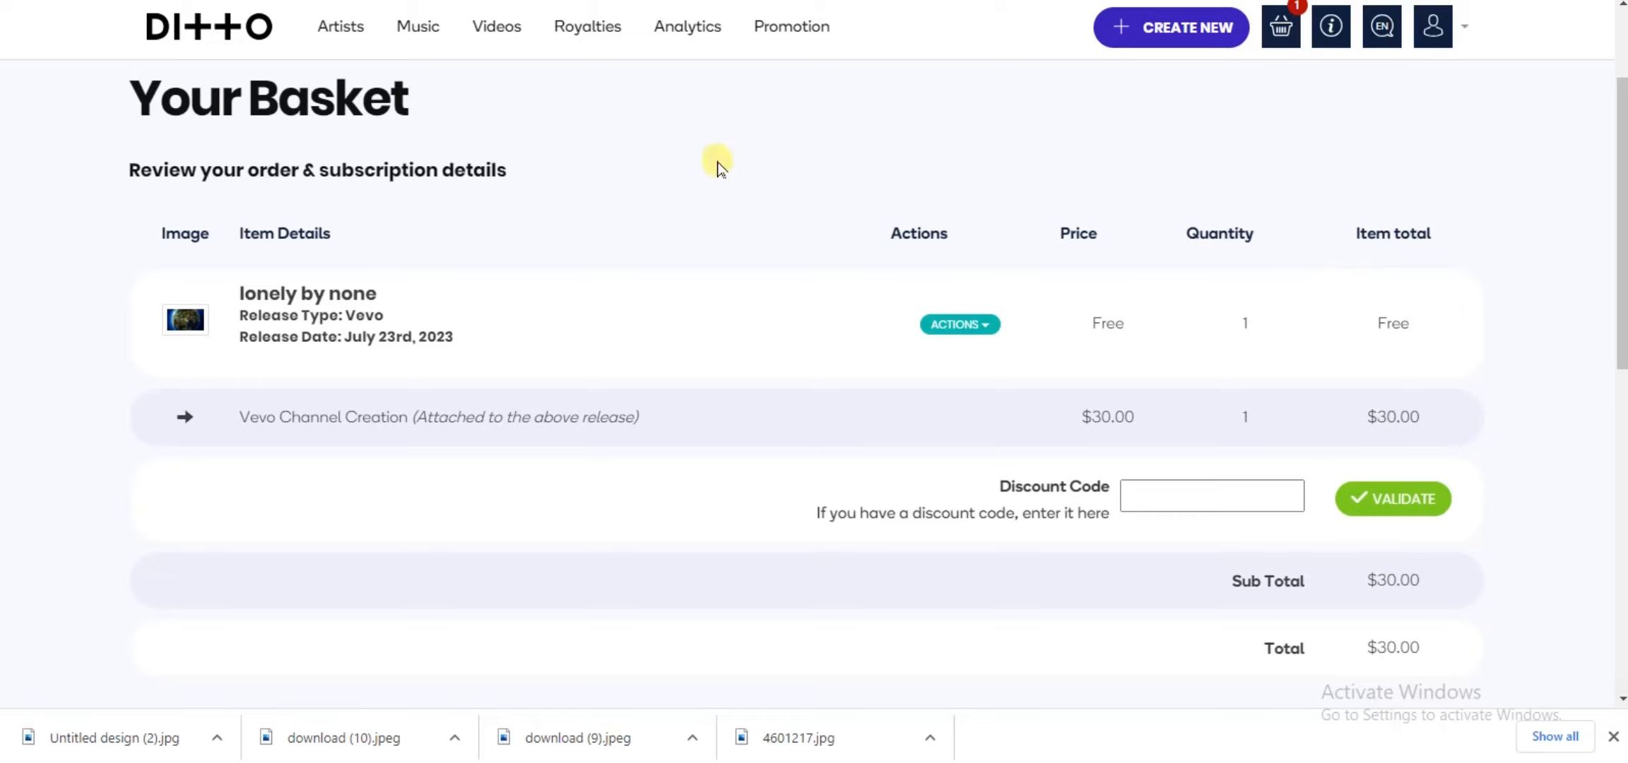
{"action": "left_click", "coordinate": [588, 34]}
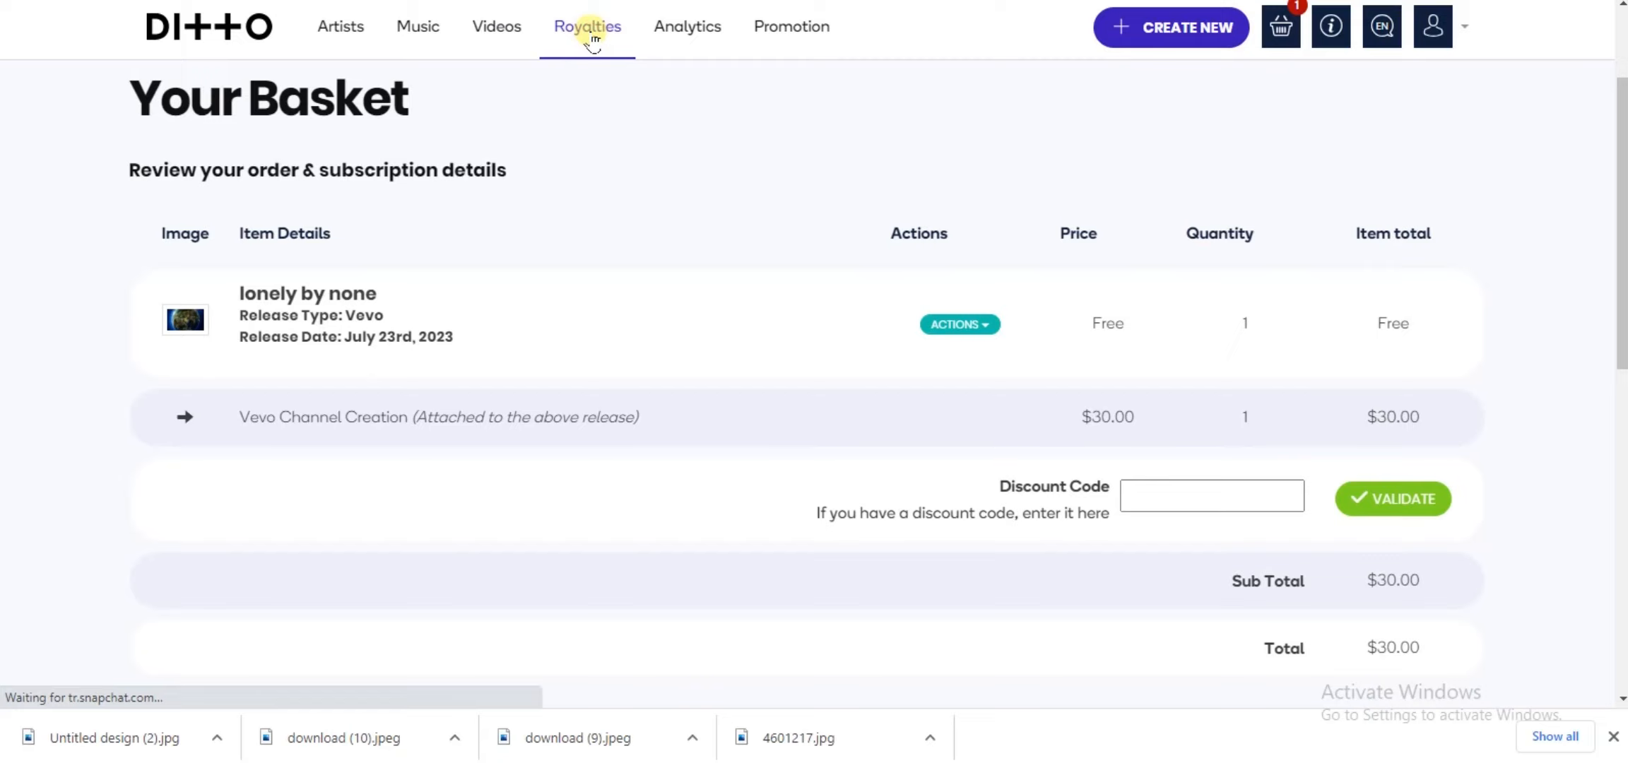